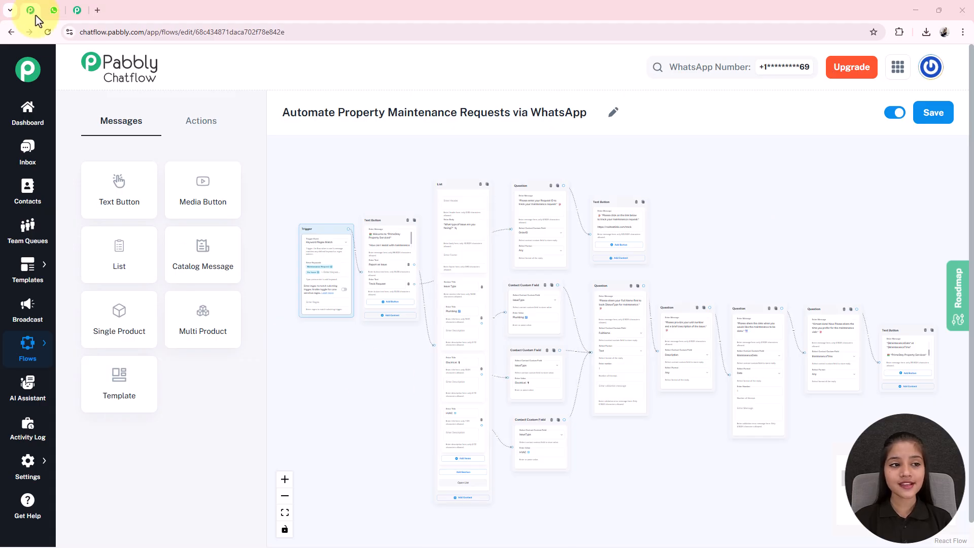
Step: Switch to WhatsApp Web, send "Maintenance Request" to Property Maintenance Service, and report an issue of type Plumbing
{"action": "left_click", "coordinate": [54, 10]}
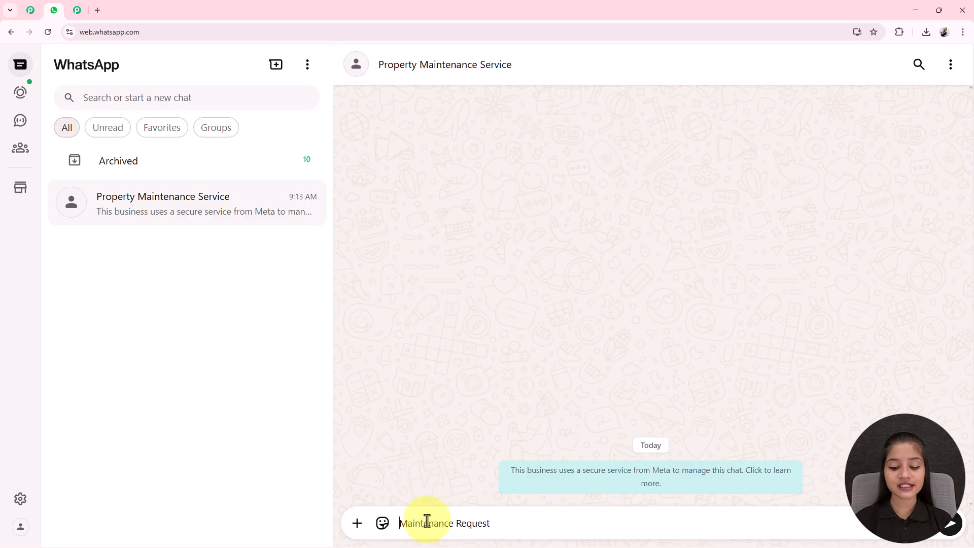
{"action": "key", "text": "Return"}
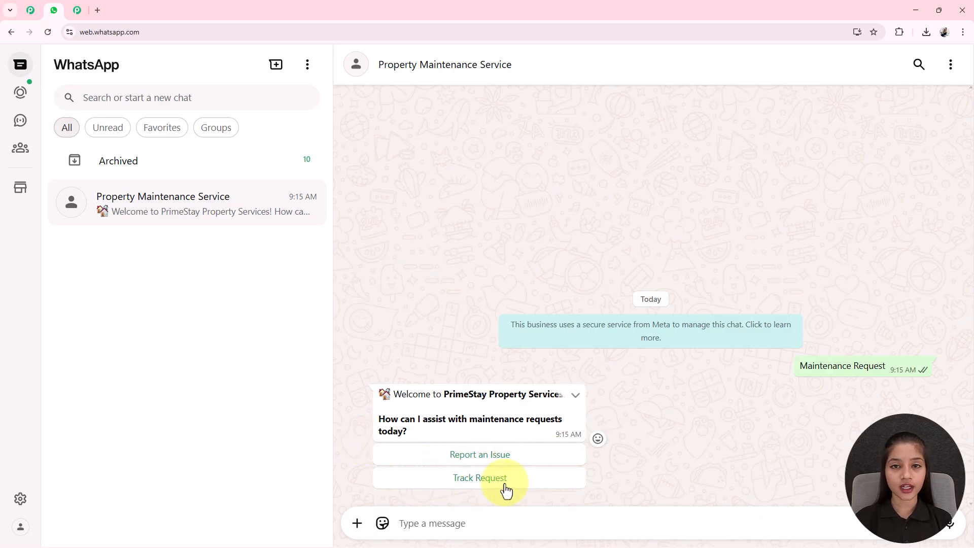
{"action": "left_click", "coordinate": [496, 457]}
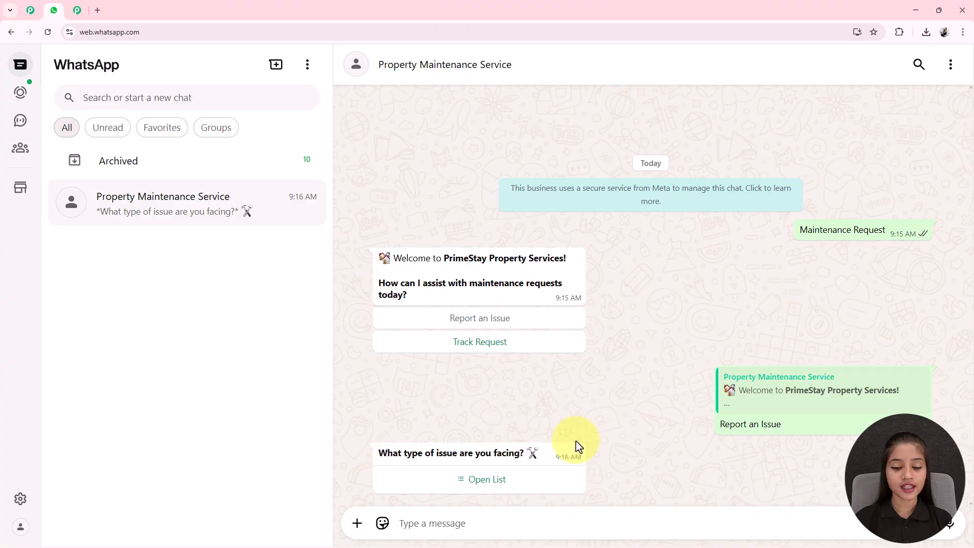
{"action": "left_click", "coordinate": [491, 485]}
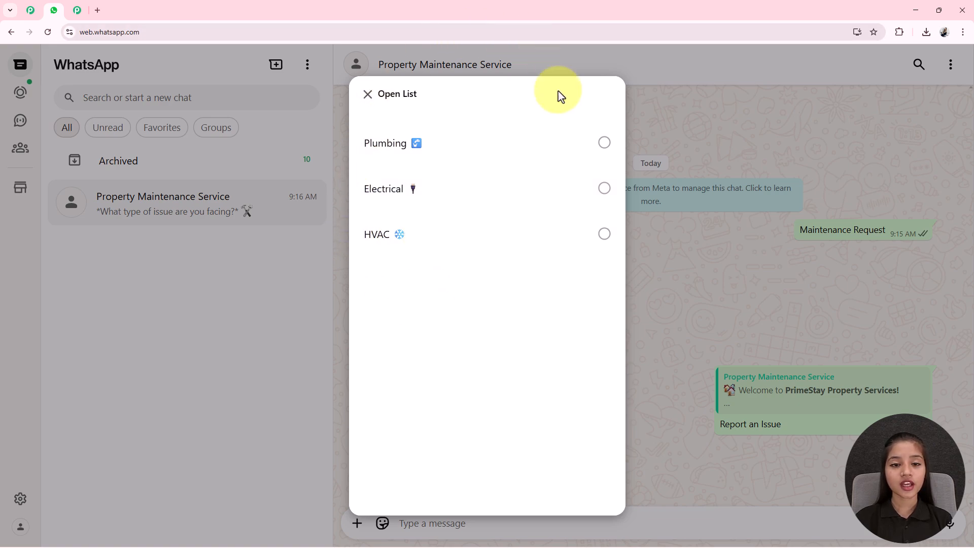
{"action": "left_click", "coordinate": [429, 151]}
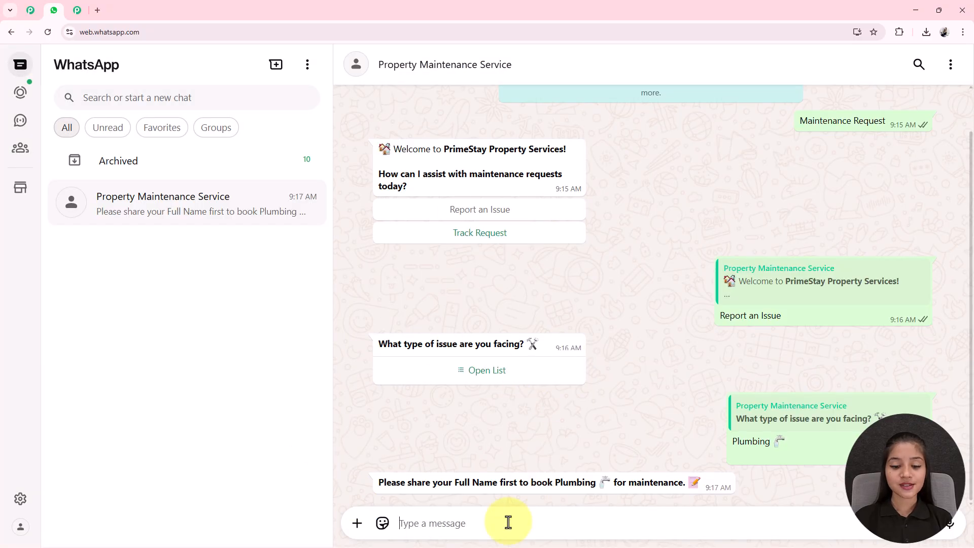
Step: Answer the chatbot's questions with the full name, unit number, air conditioner cooling and noise issue, date 17/09/2025 and time 02:00 P.M
{"action": "left_click", "coordinate": [407, 525]}
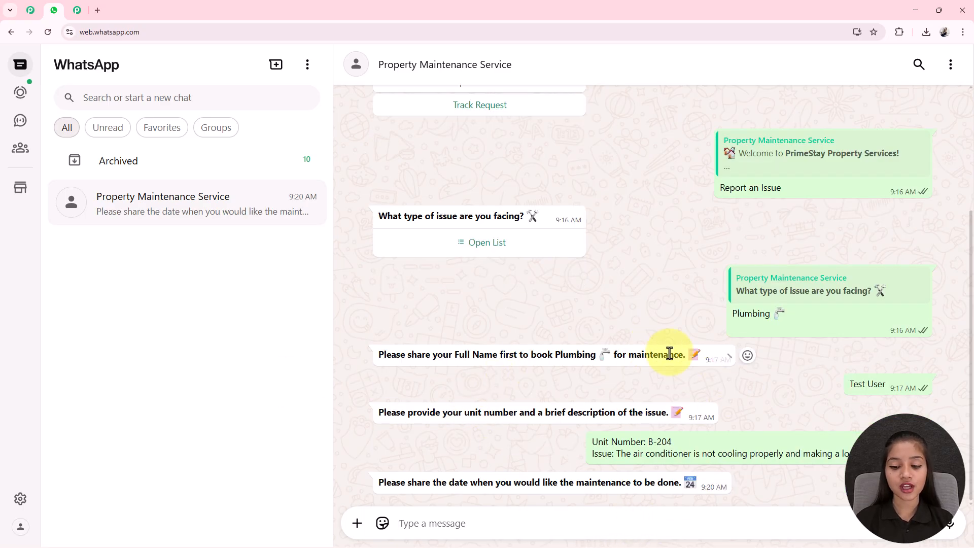
{"action": "left_click", "coordinate": [433, 526]}
{"action": "type", "text": "1"}
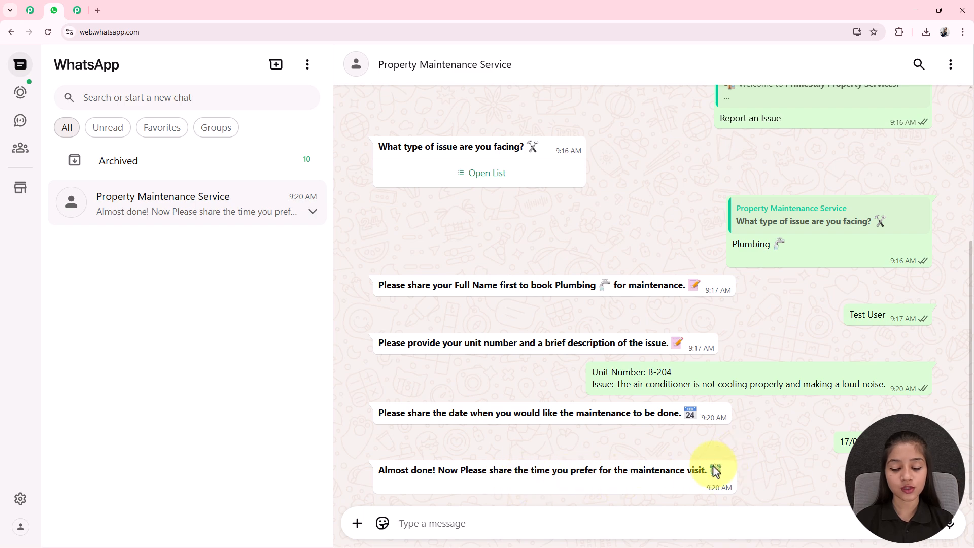
{"action": "type", "text": ":00 P.M."}
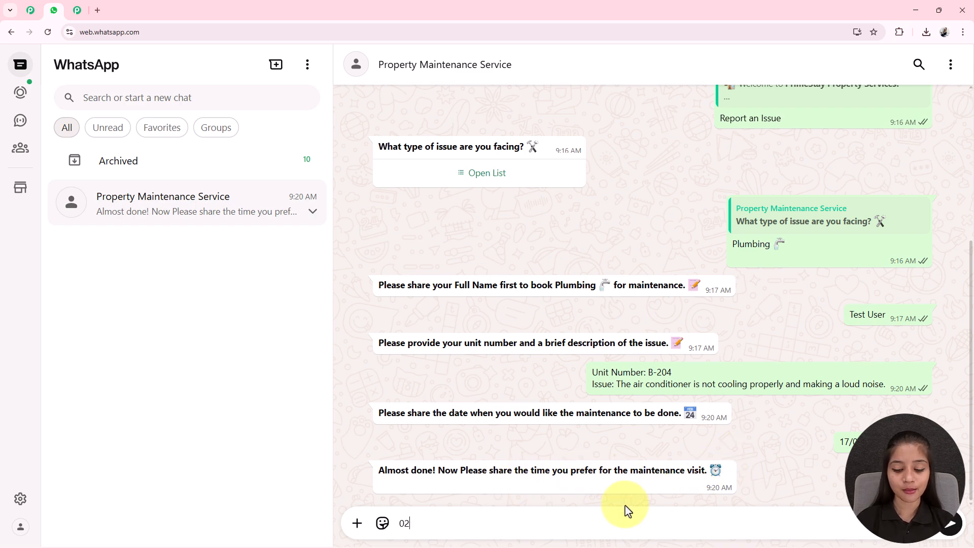
{"action": "key", "text": "Return"}
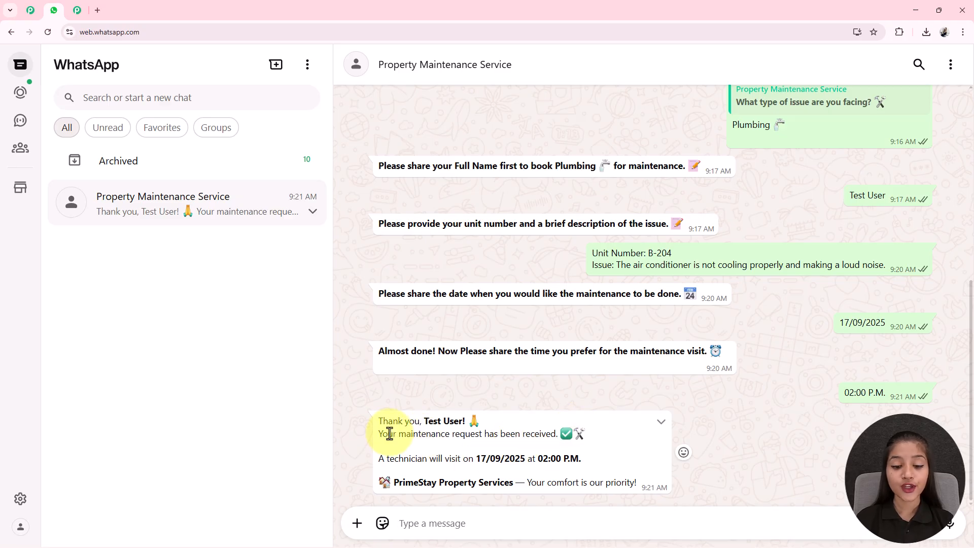
Step: Compare the name in the confirmation message with the full name sent earlier in the chat
{"action": "left_click_drag", "start_coordinate": [421, 426], "coordinate": [471, 428]}
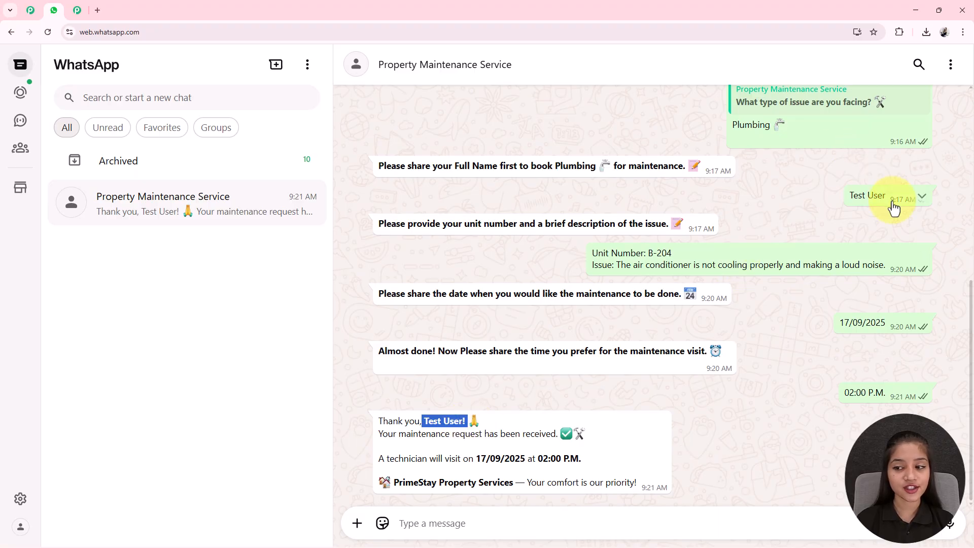
{"action": "left_click_drag", "start_coordinate": [893, 203], "coordinate": [848, 202]}
{"action": "left_click", "coordinate": [522, 406]}
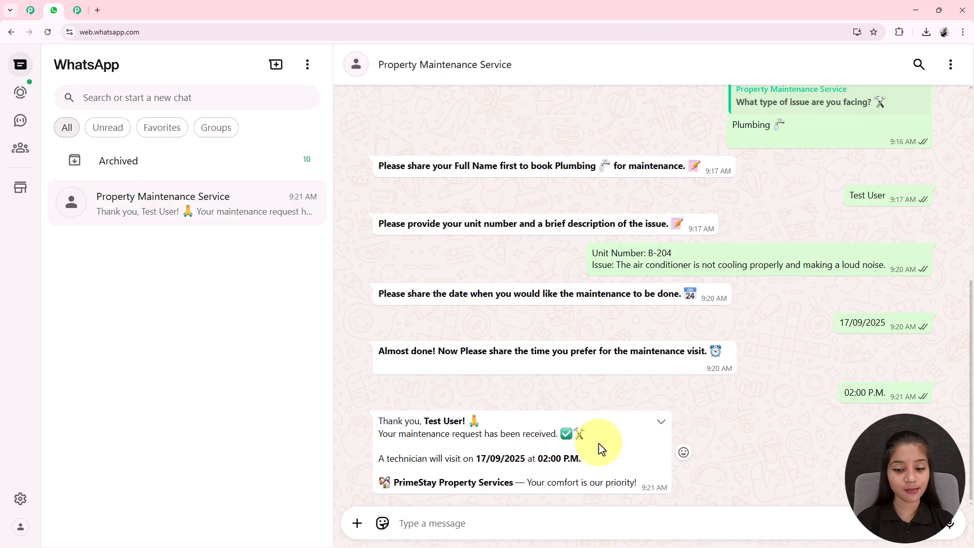
Step: Choose Track Request in the chatbot's welcome message and reply with the request ID
{"action": "scroll", "coordinate": [613, 433], "scroll_direction": "up", "scroll_amount": 7}
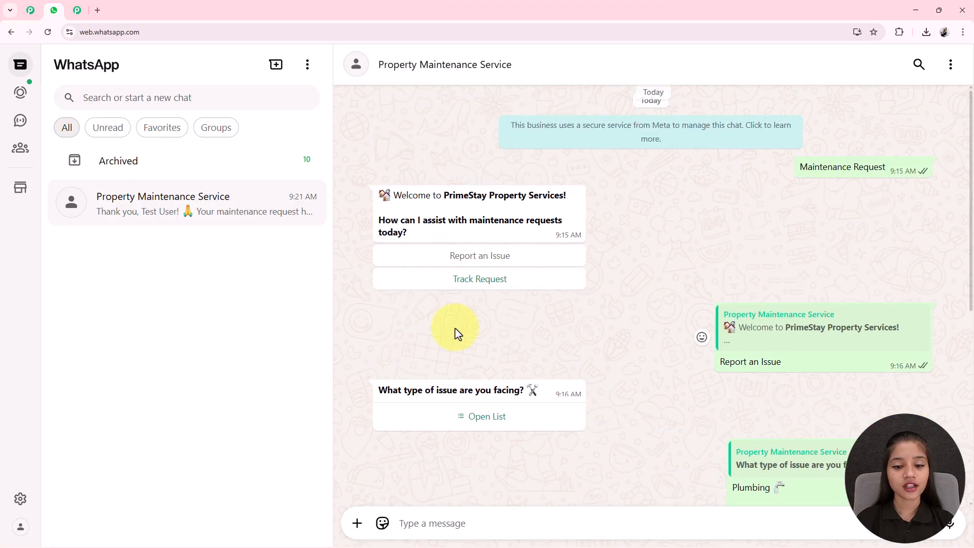
{"action": "left_click", "coordinate": [479, 280]}
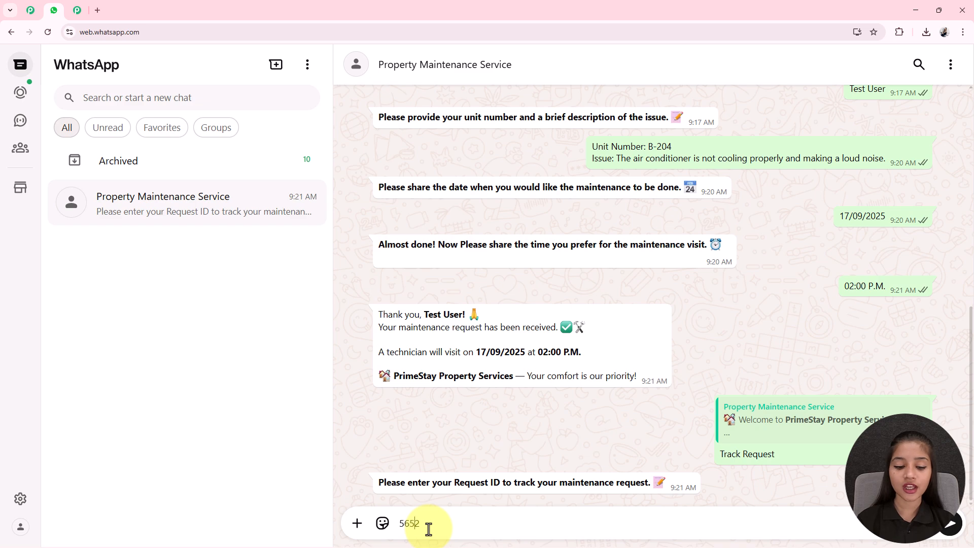
{"action": "type", "text": "4"}
{"action": "key", "text": "Return"}
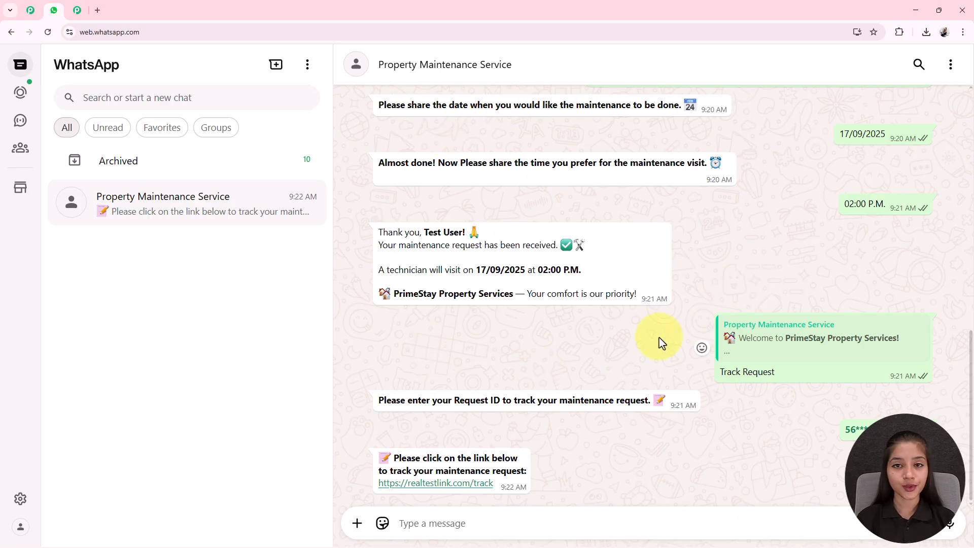
{"action": "scroll", "coordinate": [659, 343], "scroll_direction": "up", "scroll_amount": 3}
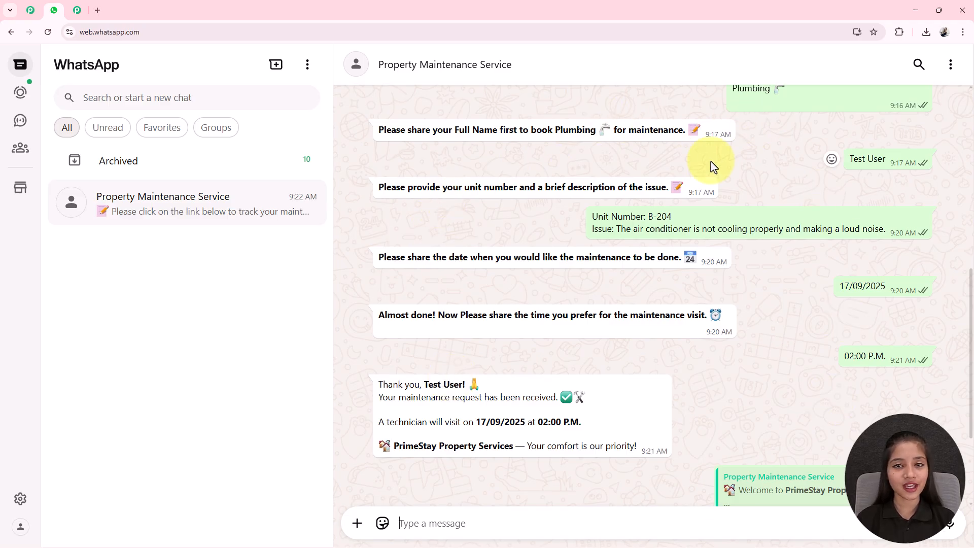
Step: Open pabbly.com/chatflow in a new browser tab
{"action": "left_click", "coordinate": [100, 11]}
{"action": "left_click", "coordinate": [102, 31]}
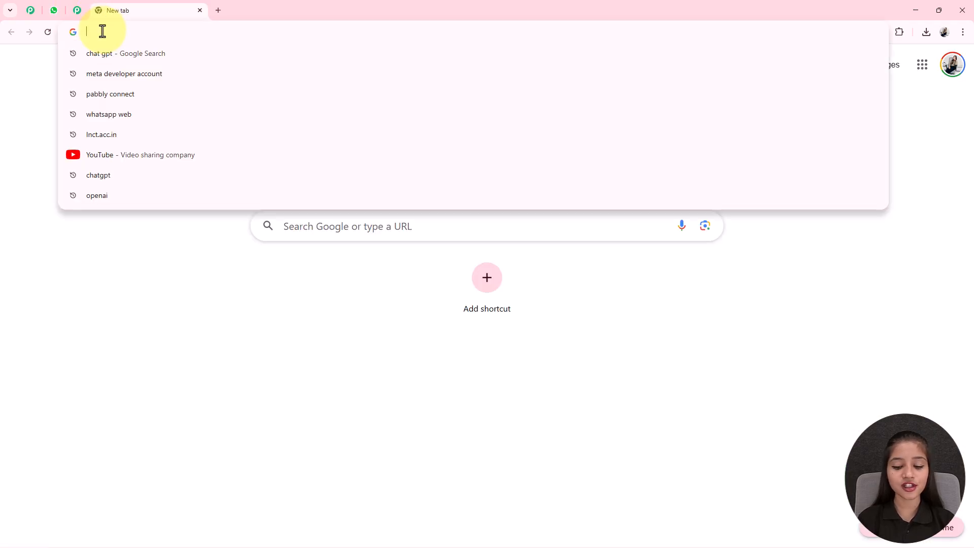
{"action": "type", "text": "pabbly.com/chatflow"}
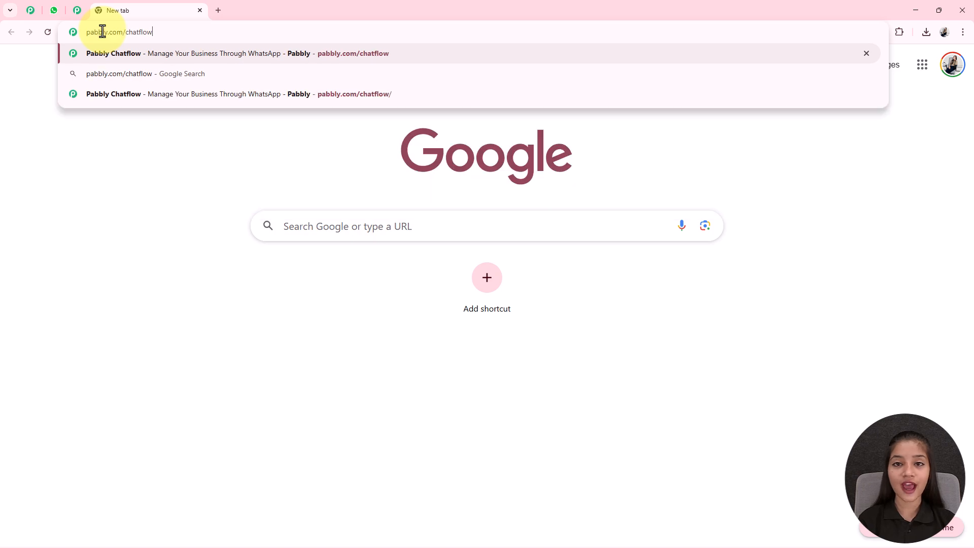
{"action": "key", "text": "Return"}
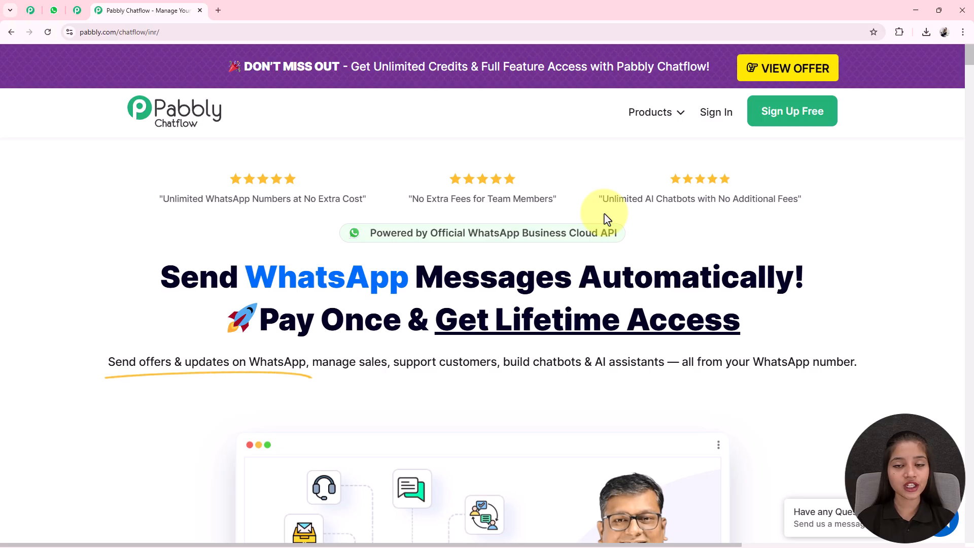
Step: Look through the Pabbly Chatflow landing page, from the introduction to the ChatBot Builder feature section
{"action": "scroll", "coordinate": [607, 220], "scroll_direction": "down", "scroll_amount": 10}
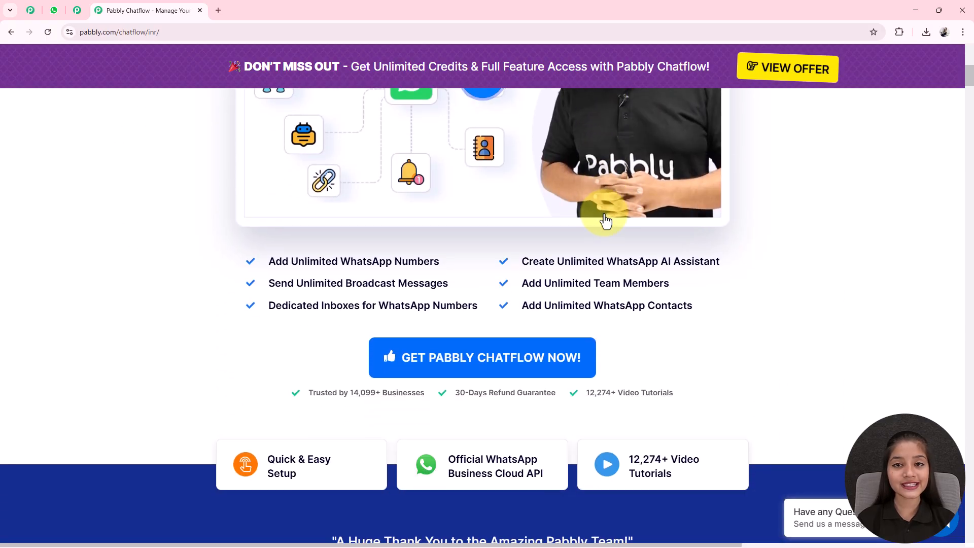
{"action": "scroll", "coordinate": [606, 219], "scroll_direction": "down", "scroll_amount": 5}
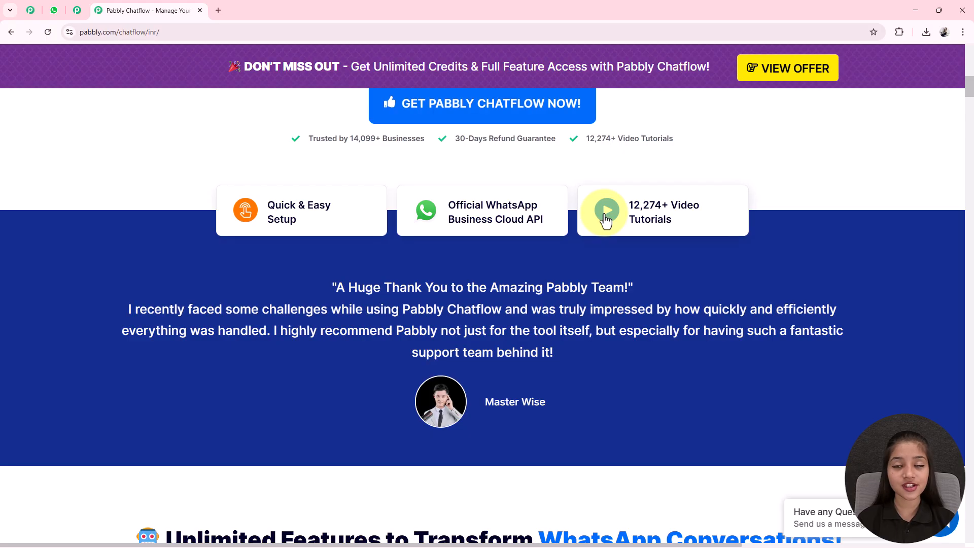
{"action": "scroll", "coordinate": [607, 219], "scroll_direction": "down", "scroll_amount": 7}
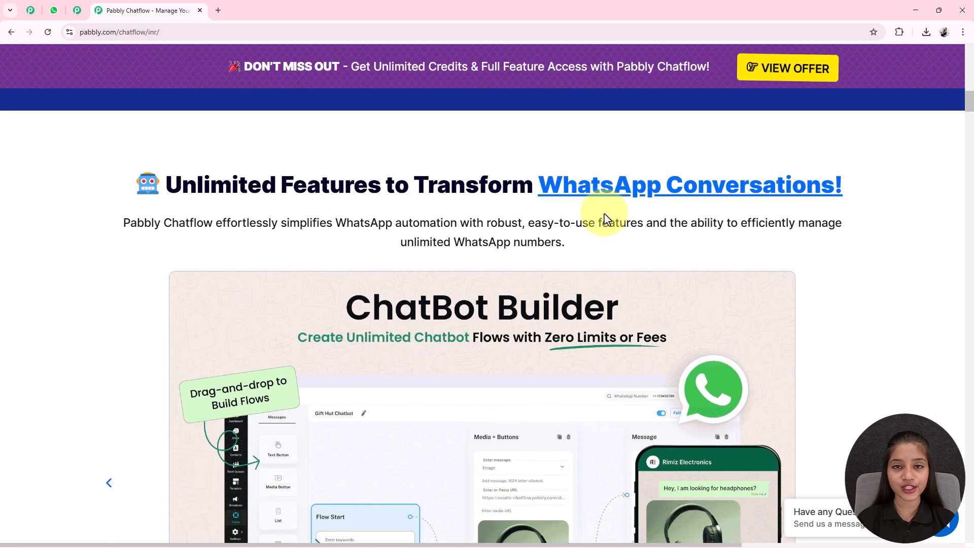
{"action": "scroll", "coordinate": [605, 217], "scroll_direction": "up", "scroll_amount": 13}
{"action": "scroll", "coordinate": [607, 219], "scroll_direction": "up", "scroll_amount": 7}
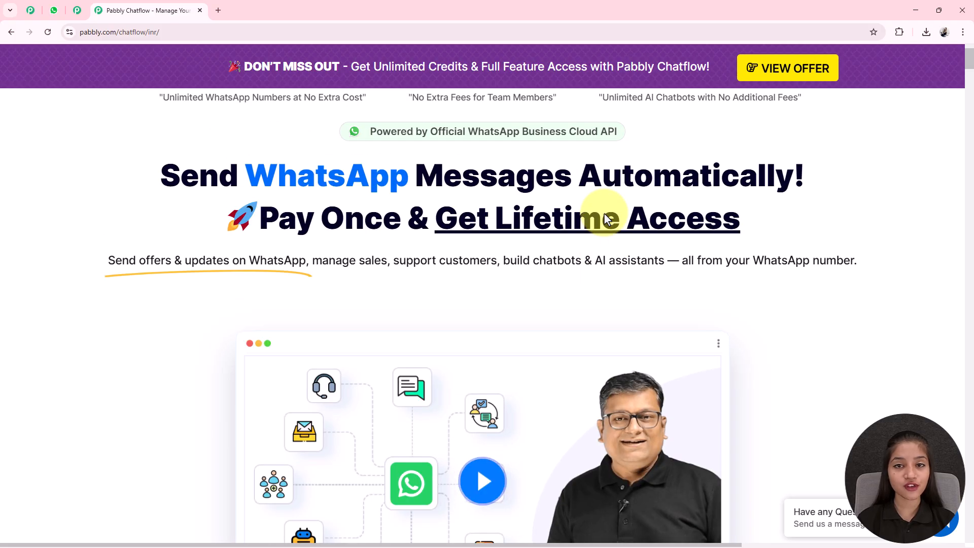
{"action": "scroll", "coordinate": [605, 215], "scroll_direction": "up", "scroll_amount": 2}
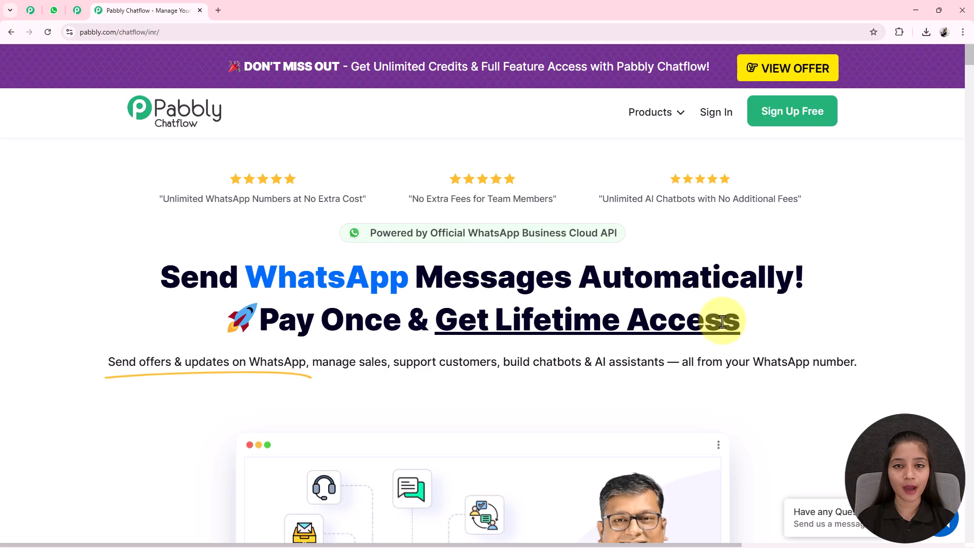
Step: Switch to the Pabbly Community page and review its member benefits, community posts and joining option
{"action": "left_click", "coordinate": [77, 10]}
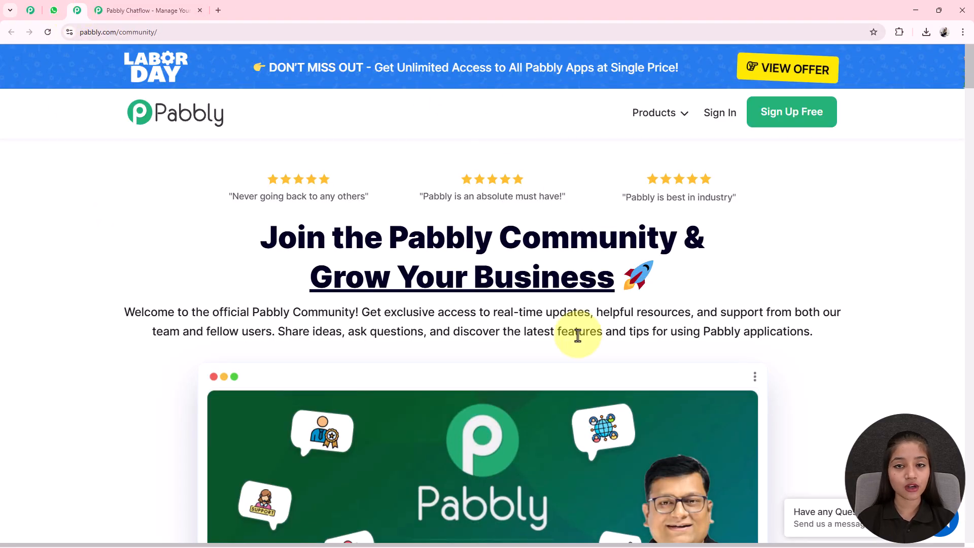
{"action": "scroll", "coordinate": [578, 335], "scroll_direction": "down", "scroll_amount": 12}
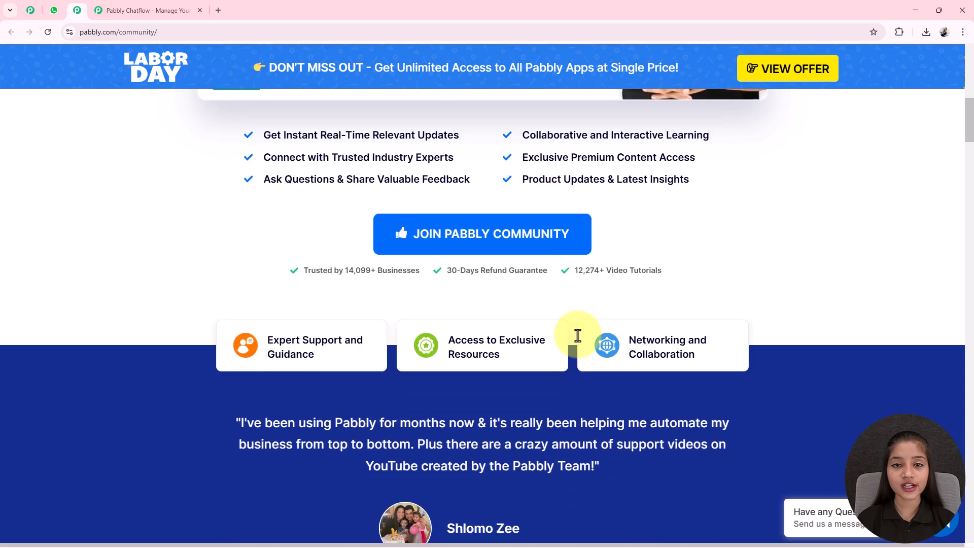
{"action": "scroll", "coordinate": [578, 335], "scroll_direction": "down", "scroll_amount": 8}
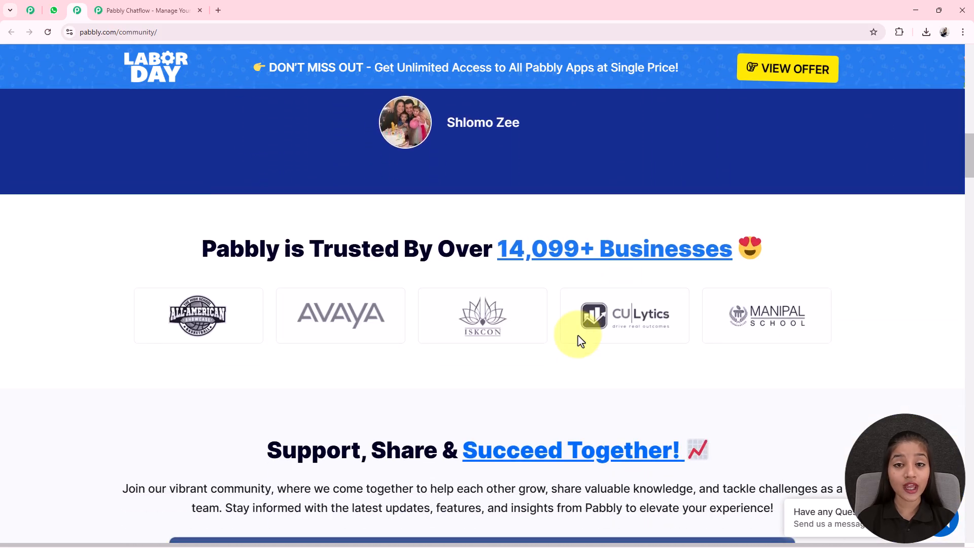
{"action": "scroll", "coordinate": [577, 336], "scroll_direction": "down", "scroll_amount": 6}
{"action": "scroll", "coordinate": [578, 333], "scroll_direction": "down", "scroll_amount": 5}
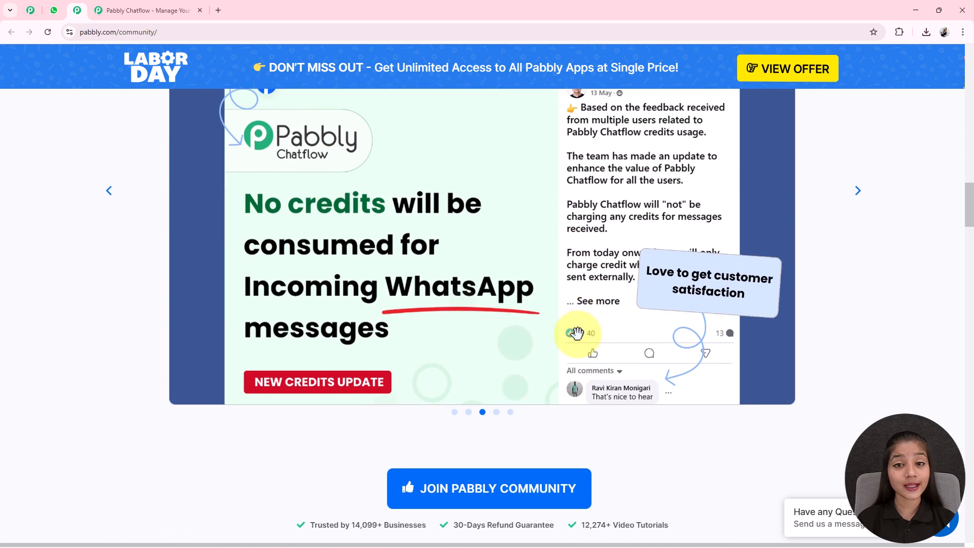
{"action": "scroll", "coordinate": [577, 333], "scroll_direction": "down", "scroll_amount": 7}
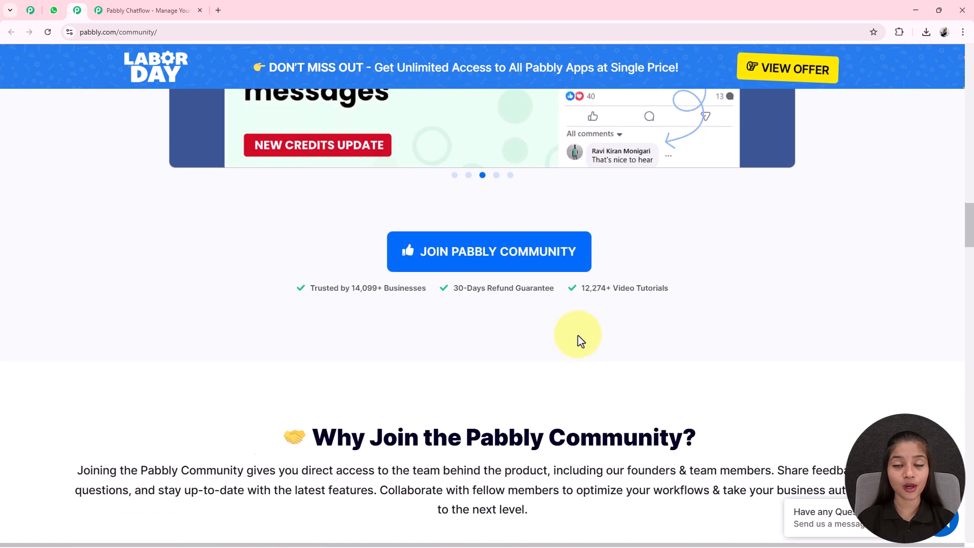
{"action": "scroll", "coordinate": [580, 338], "scroll_direction": "up", "scroll_amount": 10}
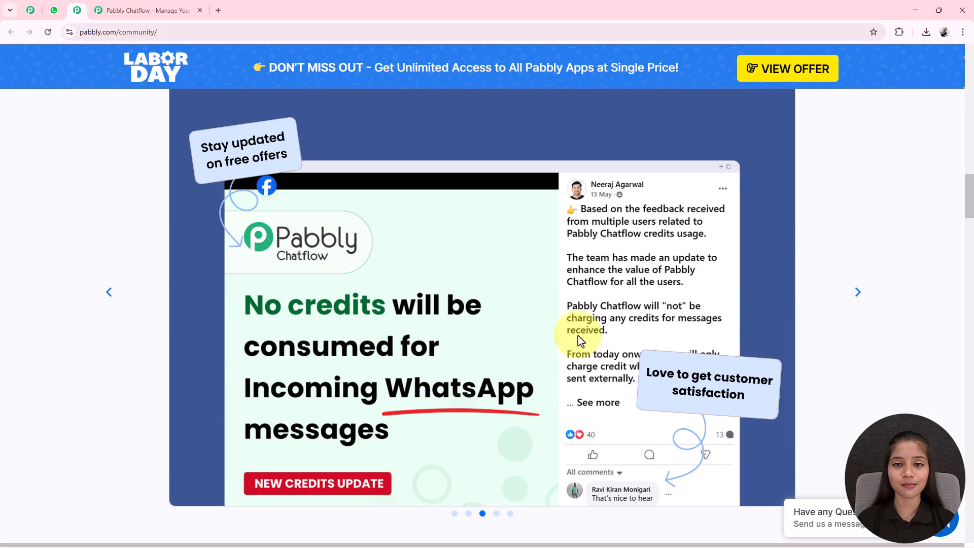
{"action": "scroll", "coordinate": [580, 339], "scroll_direction": "up", "scroll_amount": 15}
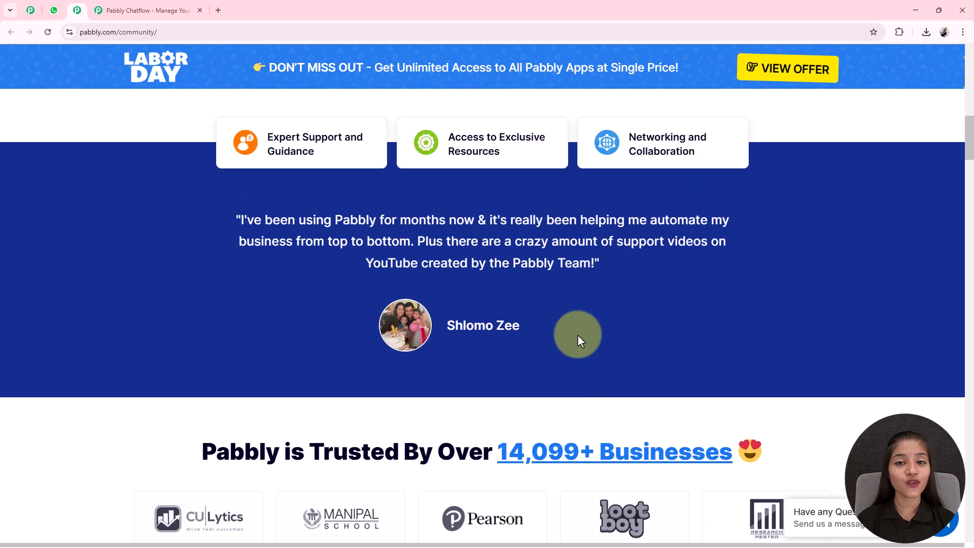
{"action": "scroll", "coordinate": [578, 335], "scroll_direction": "up", "scroll_amount": 3}
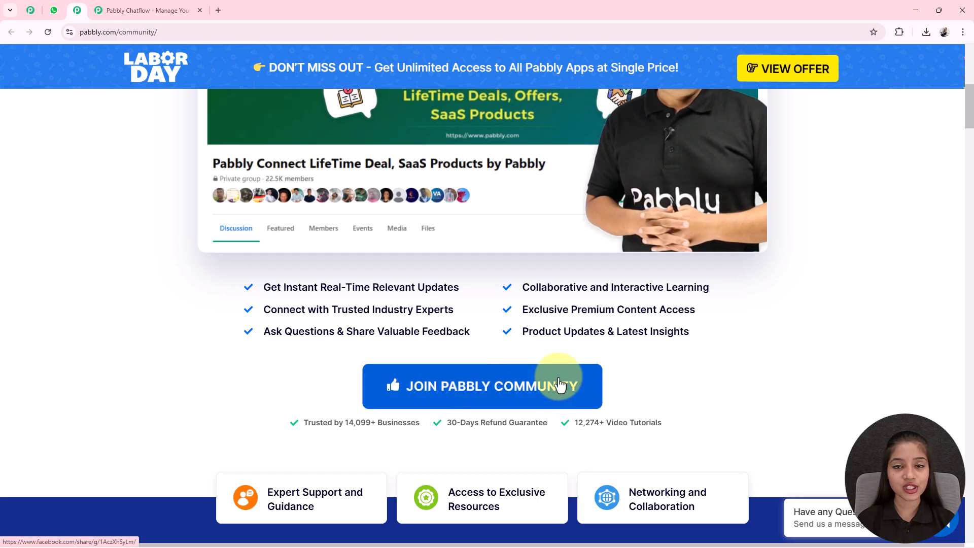
{"action": "scroll", "coordinate": [560, 385], "scroll_direction": "up", "scroll_amount": 8}
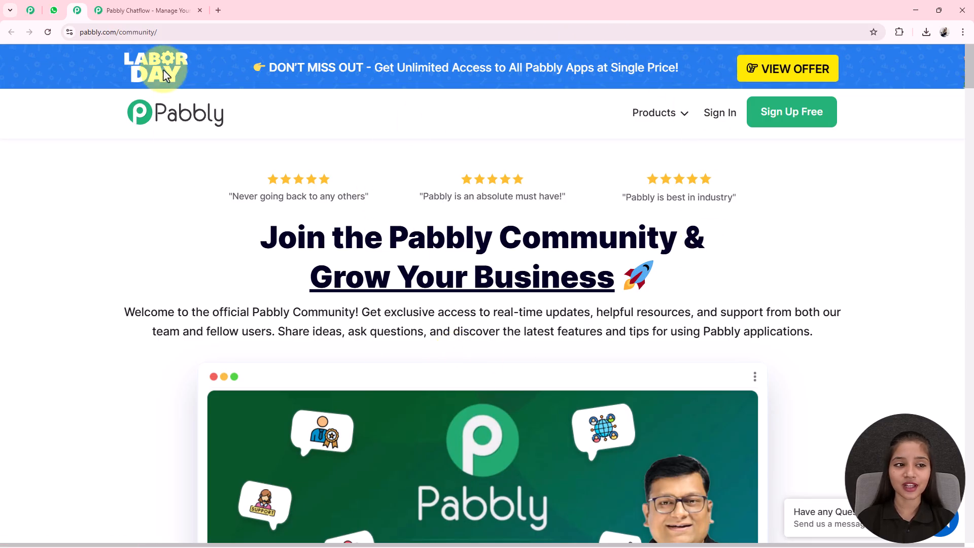
Step: Switch to the Pabbly accounts page listing all apps and access Pabbly Chatflow
{"action": "left_click", "coordinate": [174, 6]}
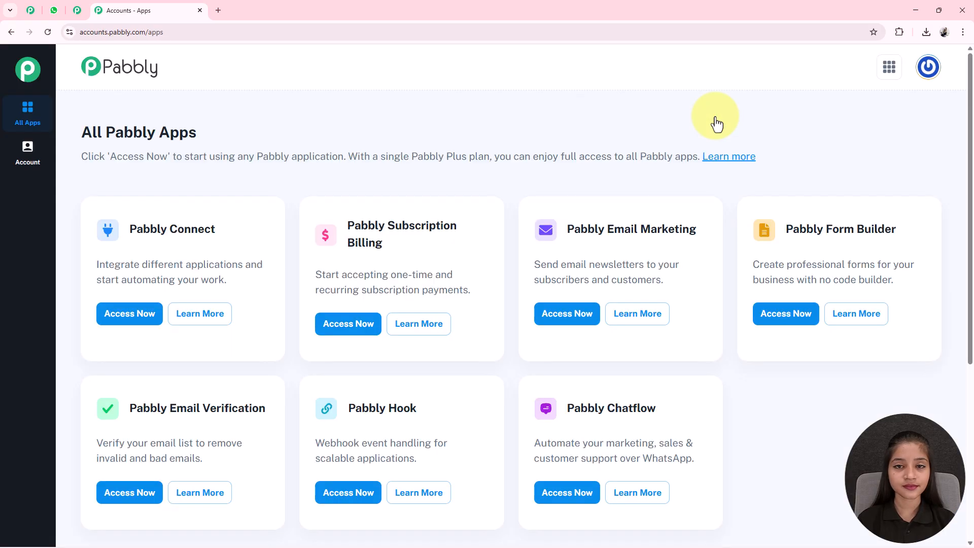
{"action": "triple_click", "coordinate": [113, 136]}
{"action": "left_click", "coordinate": [263, 136]}
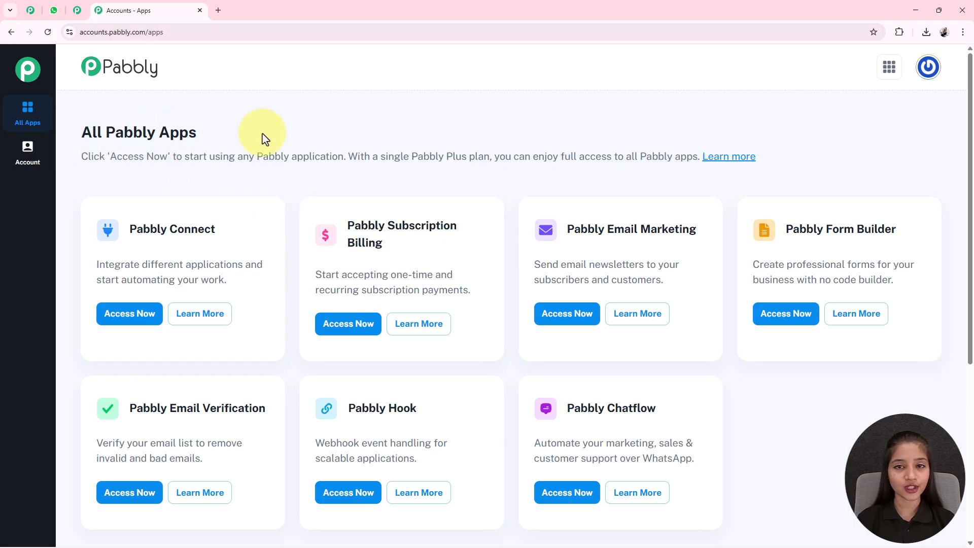
{"action": "scroll", "coordinate": [538, 304], "scroll_direction": "down", "scroll_amount": 1}
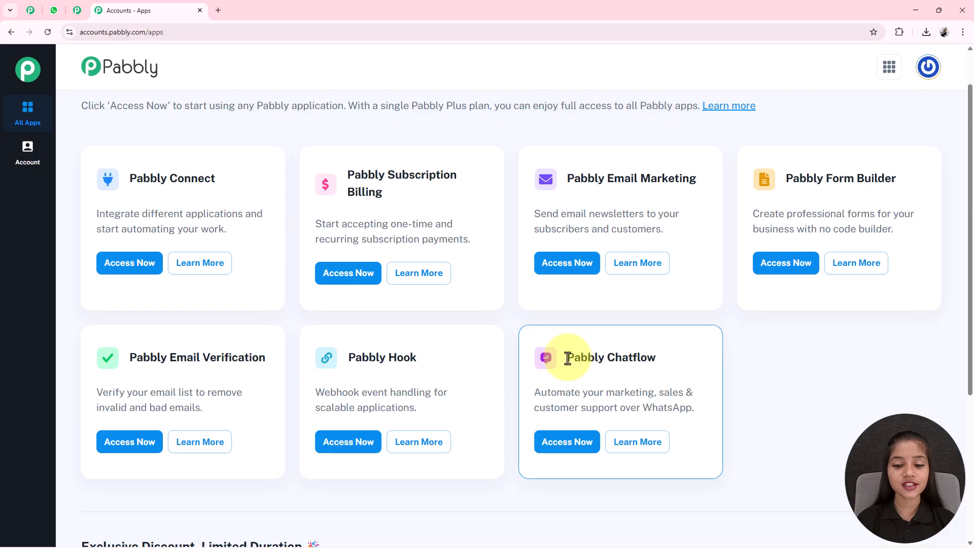
{"action": "left_click_drag", "start_coordinate": [568, 359], "coordinate": [673, 359]}
{"action": "left_click", "coordinate": [678, 358]}
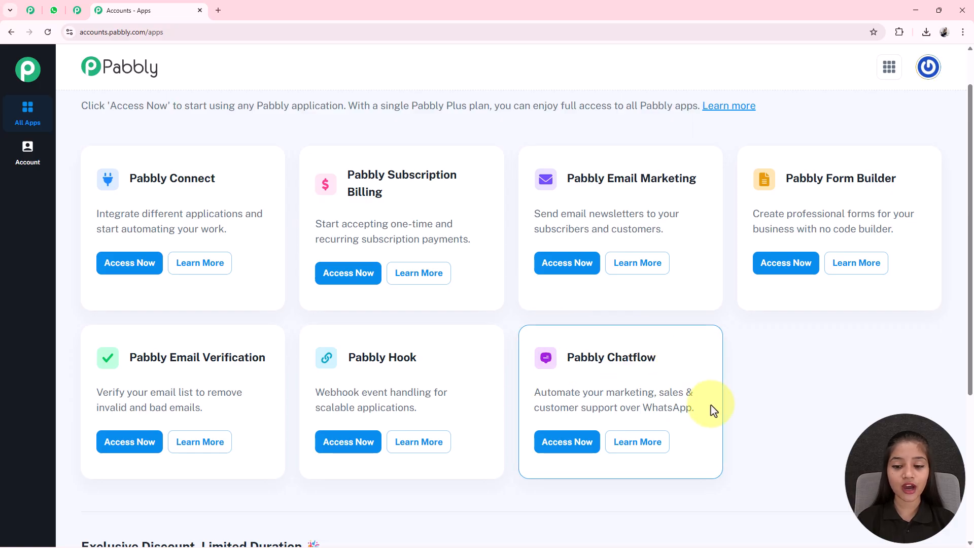
{"action": "left_click", "coordinate": [567, 443]}
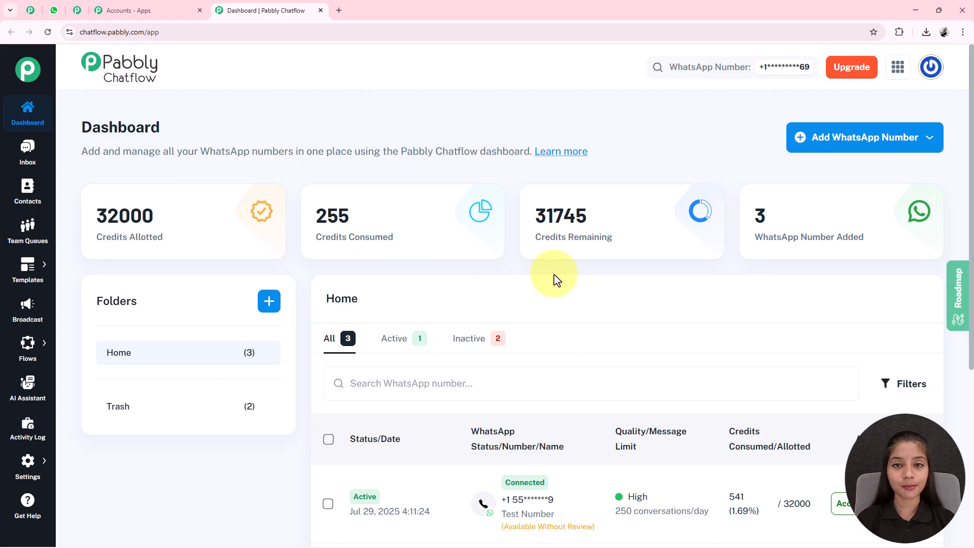
Step: Review the dashboard's figures for allotted, consumed and remaining credits and for added WhatsApp numbers
{"action": "left_click_drag", "start_coordinate": [102, 244], "coordinate": [183, 247]}
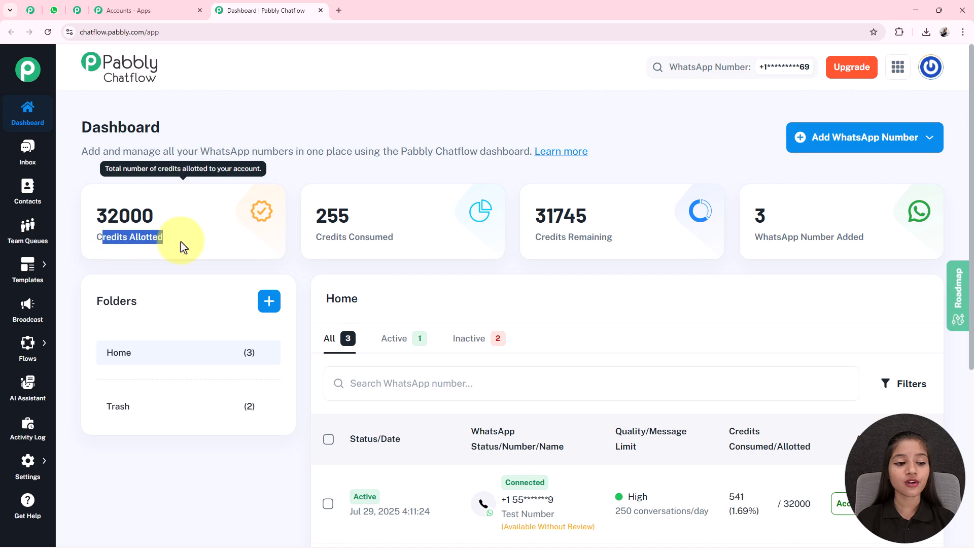
{"action": "left_click_drag", "start_coordinate": [323, 237], "coordinate": [426, 259]}
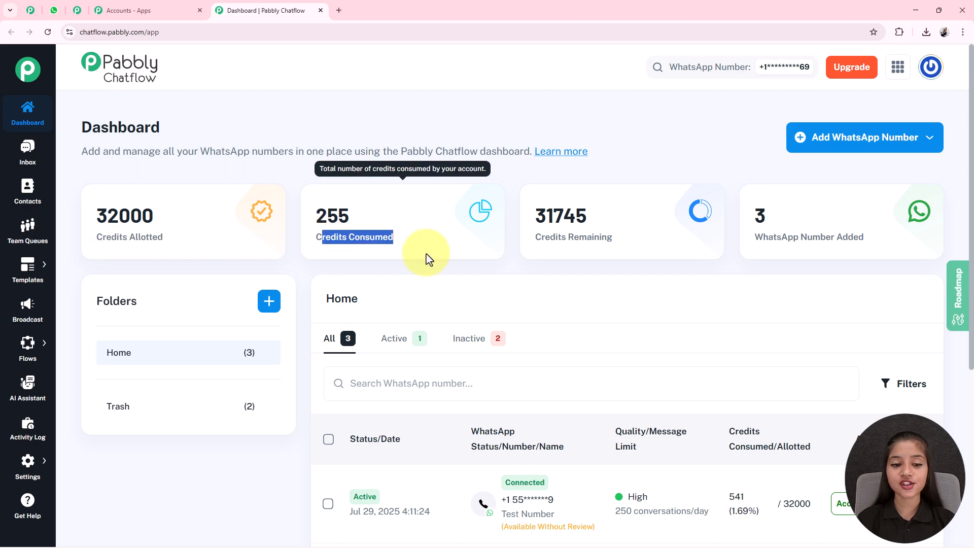
{"action": "left_click_drag", "start_coordinate": [536, 239], "coordinate": [639, 237]}
{"action": "left_click_drag", "start_coordinate": [755, 218], "coordinate": [832, 235]}
{"action": "left_click", "coordinate": [705, 250]}
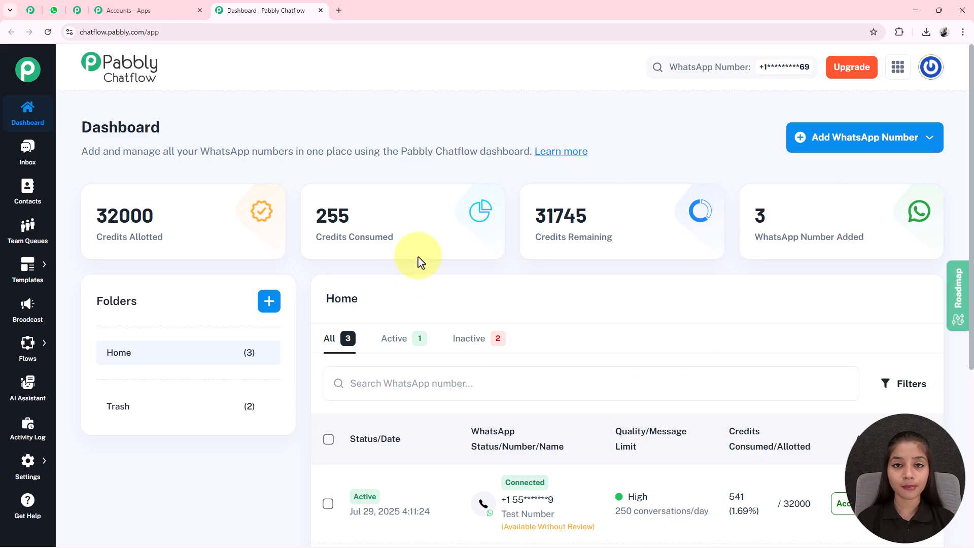
Step: Examine the dashboard's options for adding a WhatsApp number and creating a folder, along with the list of connected numbers
{"action": "left_click", "coordinate": [847, 150]}
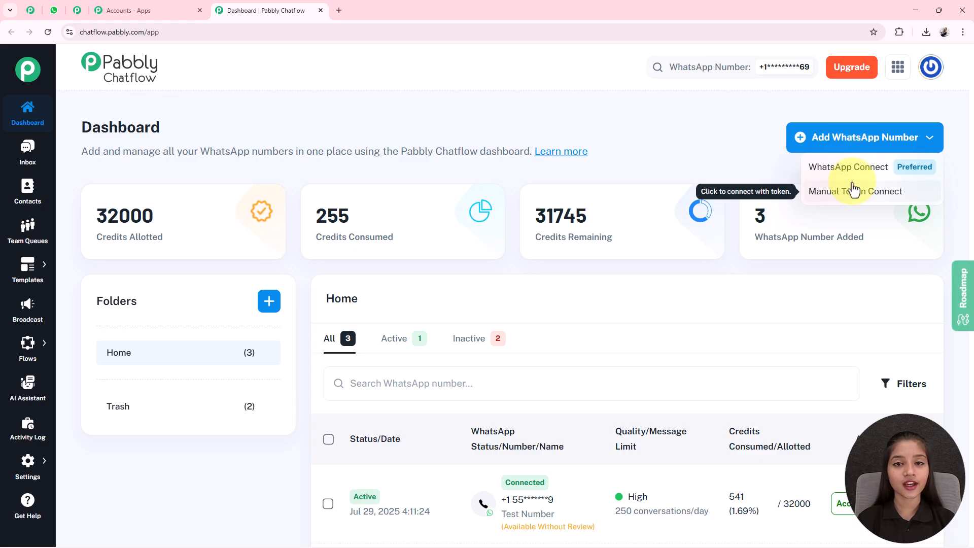
{"action": "left_click", "coordinate": [862, 136]}
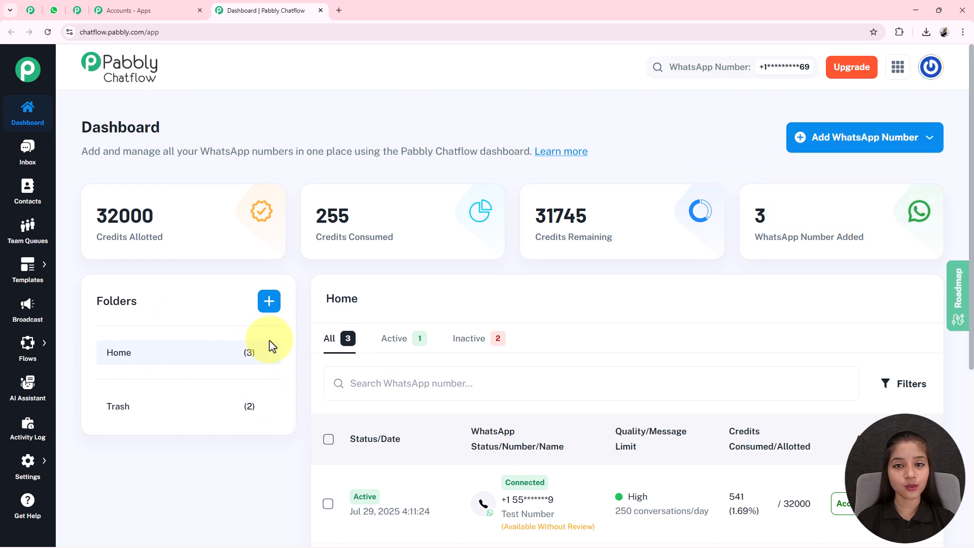
{"action": "left_click", "coordinate": [270, 304]}
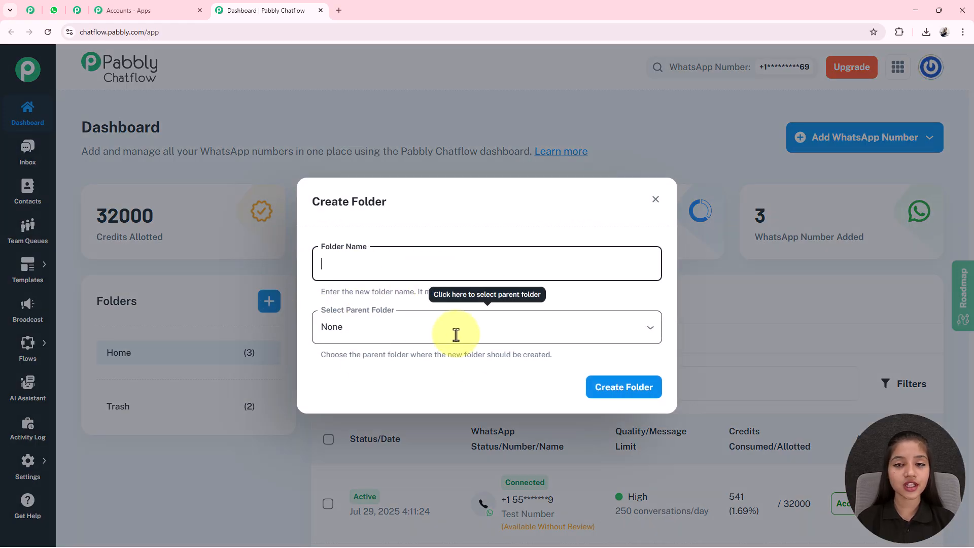
{"action": "left_click", "coordinate": [655, 199]}
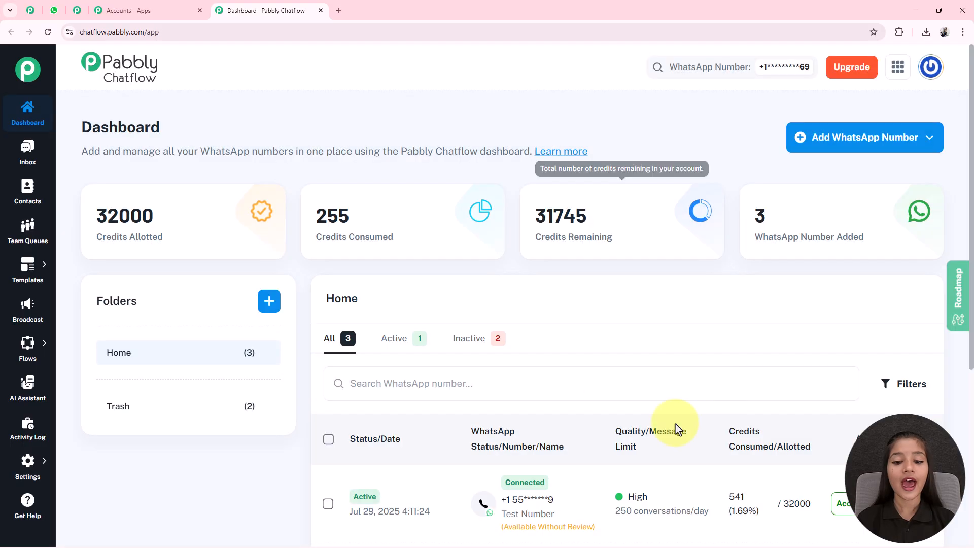
{"action": "scroll", "coordinate": [485, 375], "scroll_direction": "down", "scroll_amount": 2}
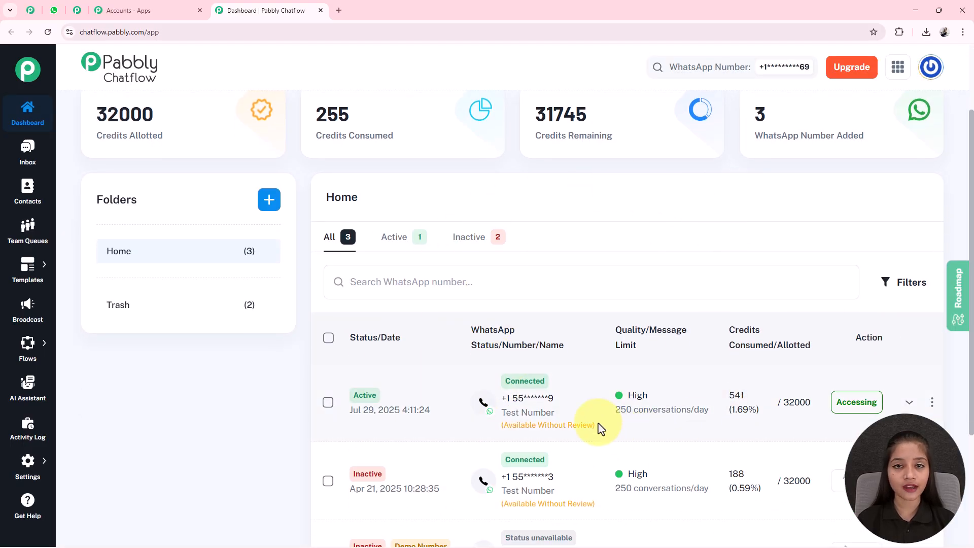
{"action": "scroll", "coordinate": [541, 387], "scroll_direction": "up", "scroll_amount": 2}
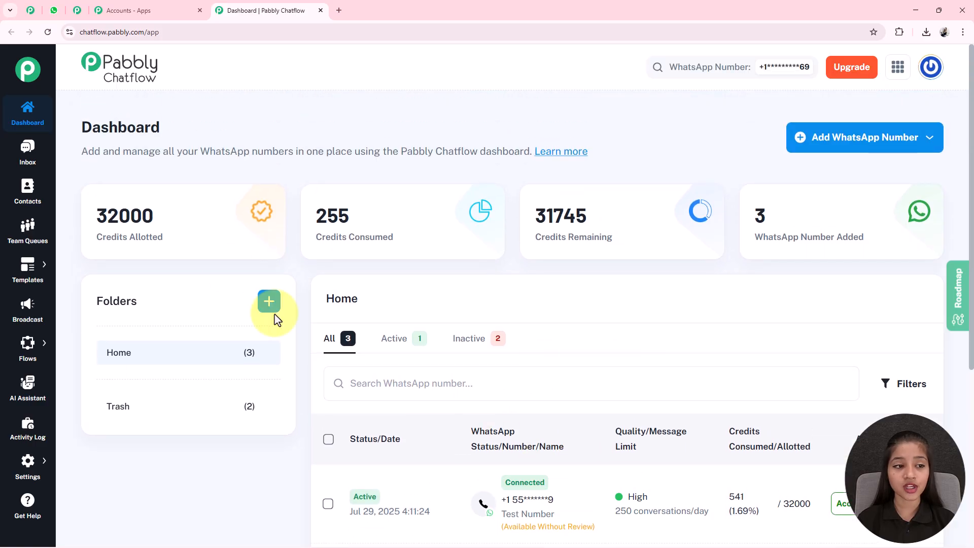
{"action": "mouse_move", "coordinate": [24, 294]}
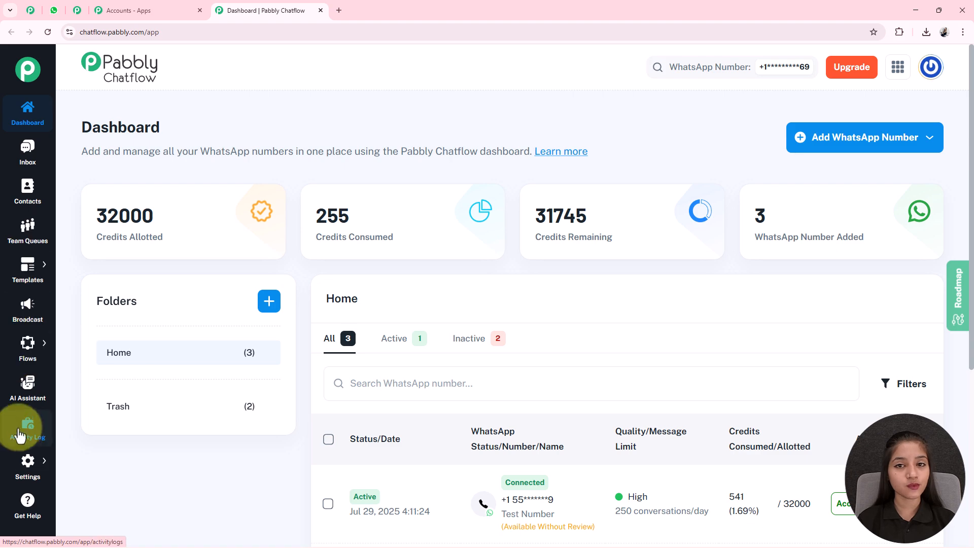
{"action": "mouse_move", "coordinate": [33, 461]}
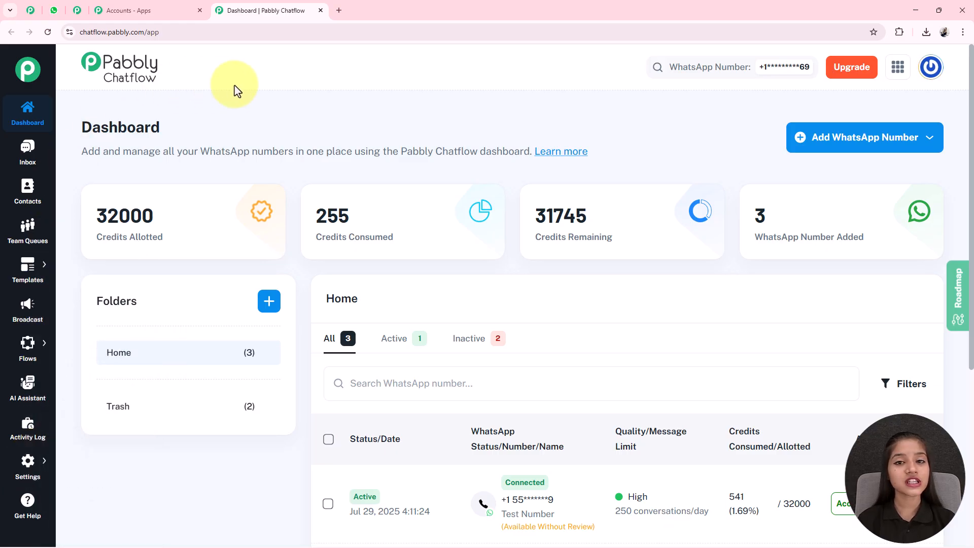
Step: Go to the Flow Builder page and add a new flow
{"action": "mouse_move", "coordinate": [29, 355]}
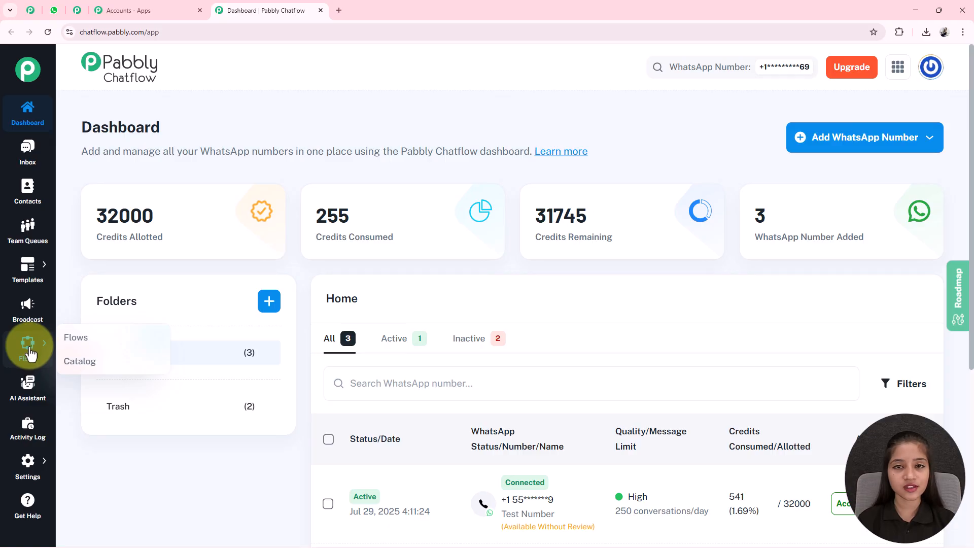
{"action": "left_click", "coordinate": [77, 340]}
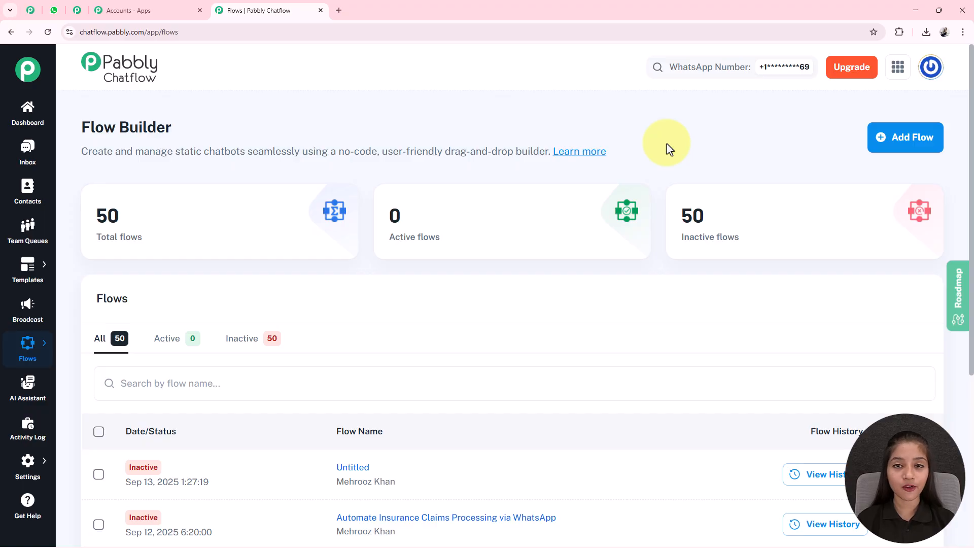
{"action": "left_click_drag", "start_coordinate": [78, 138], "coordinate": [204, 127]}
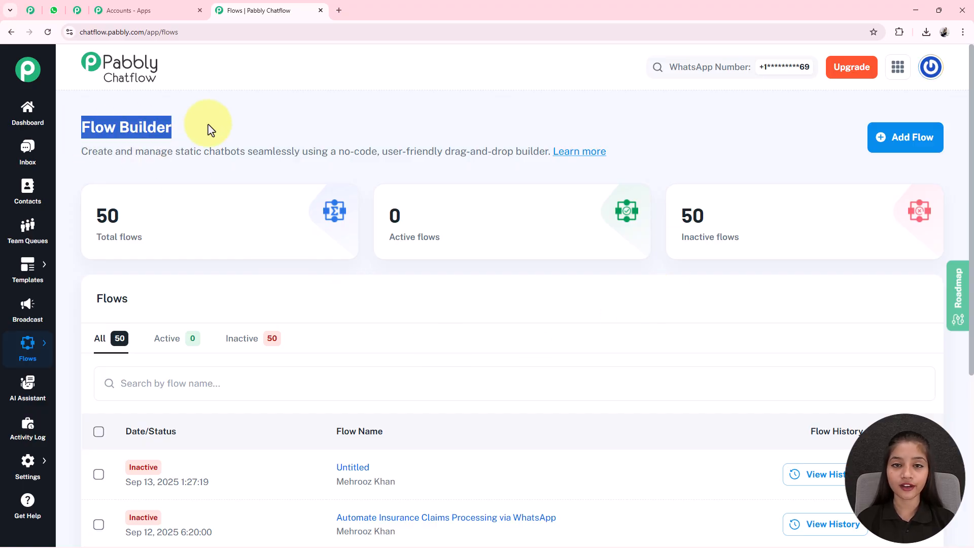
{"action": "left_click", "coordinate": [211, 130]}
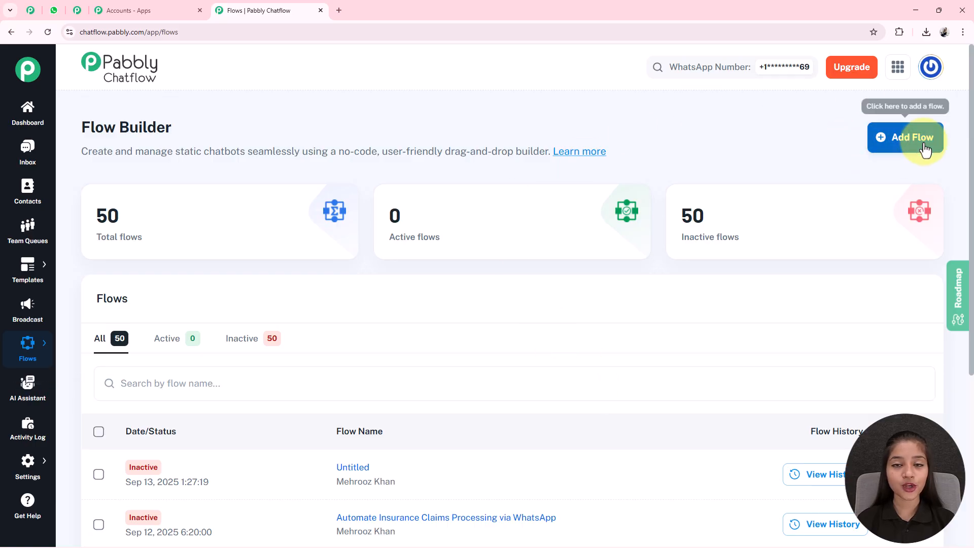
{"action": "left_click", "coordinate": [902, 147]}
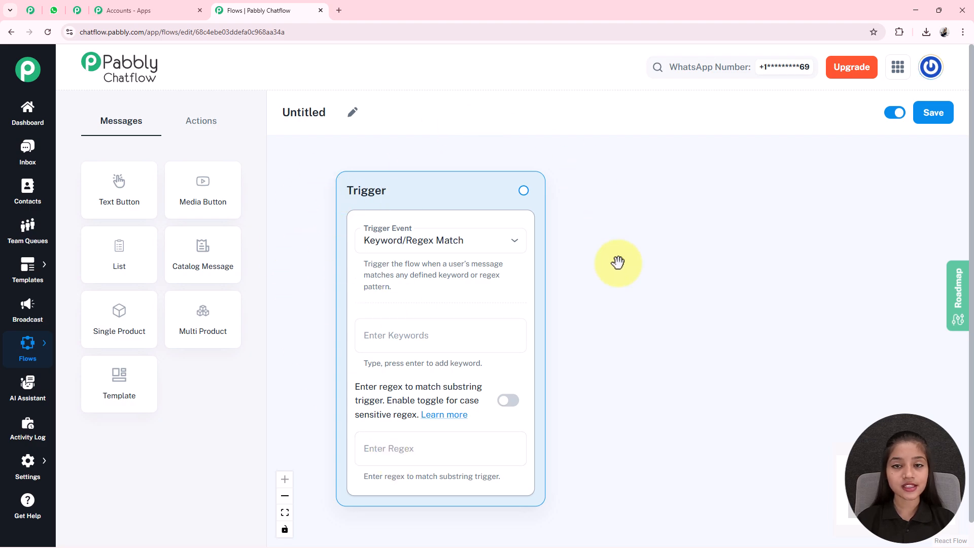
Step: Rename the untitled flow as "Automate Property Maintenance Requests via WhatsApp"
{"action": "left_click", "coordinate": [351, 112]}
{"action": "left_click_drag", "start_coordinate": [340, 115], "coordinate": [294, 108]}
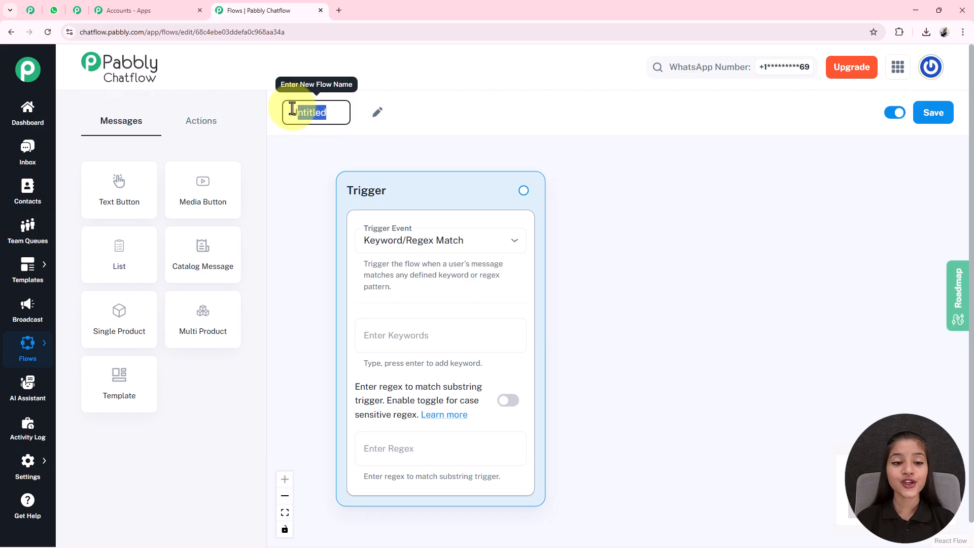
{"action": "type", "text": "Automate Property Maintenance Requests via WhatsApp"}
{"action": "key", "text": "Return"}
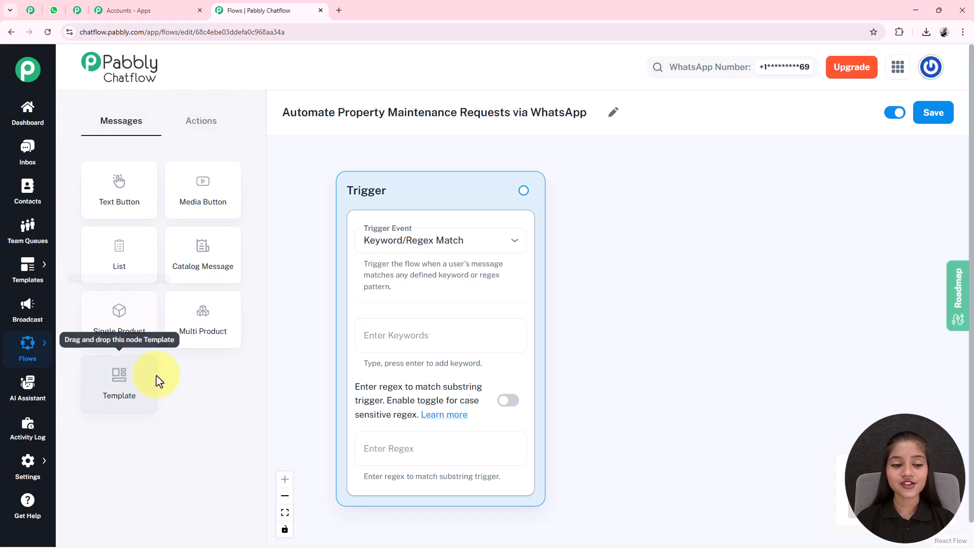
Step: Check the available action nodes, and save the flow with its status set to inactive
{"action": "left_click", "coordinate": [202, 118]}
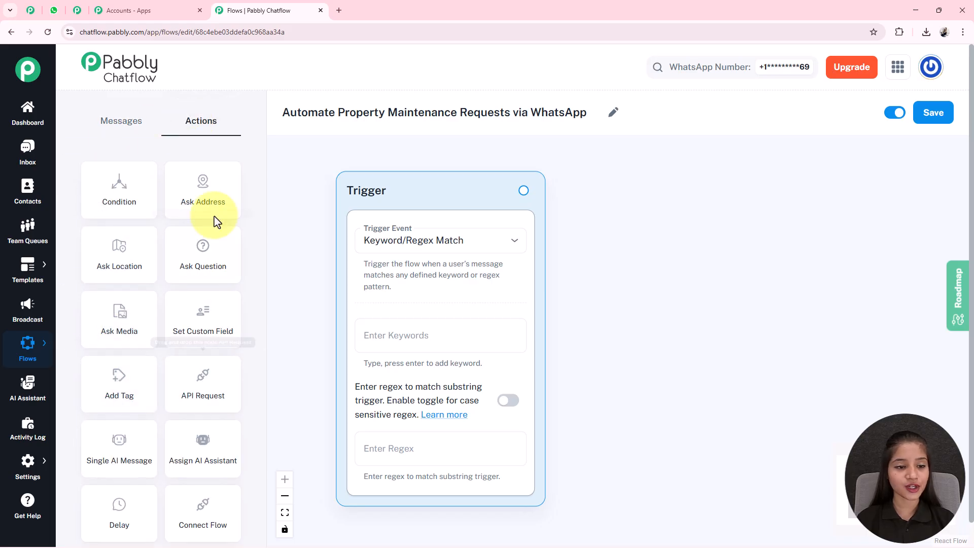
{"action": "left_click", "coordinate": [110, 124]}
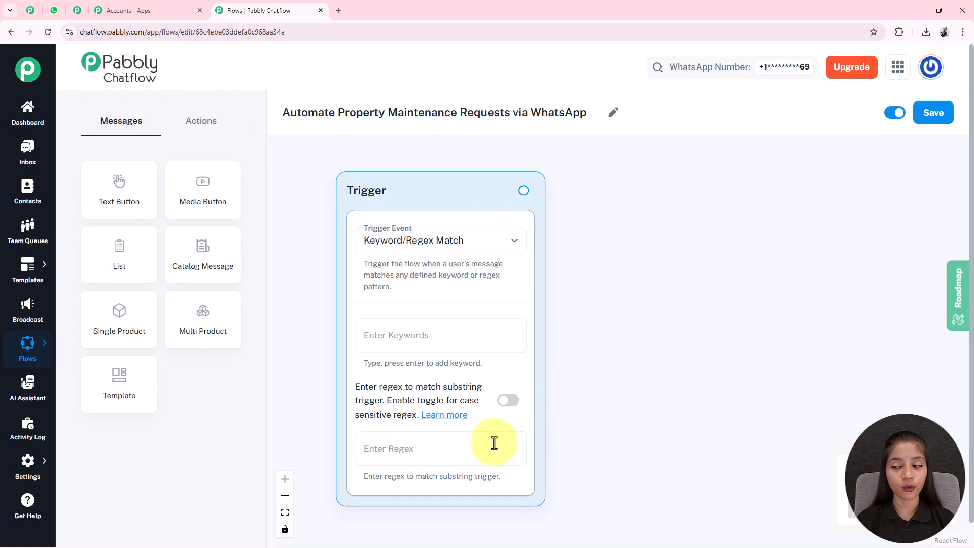
{"action": "left_click", "coordinate": [894, 114]}
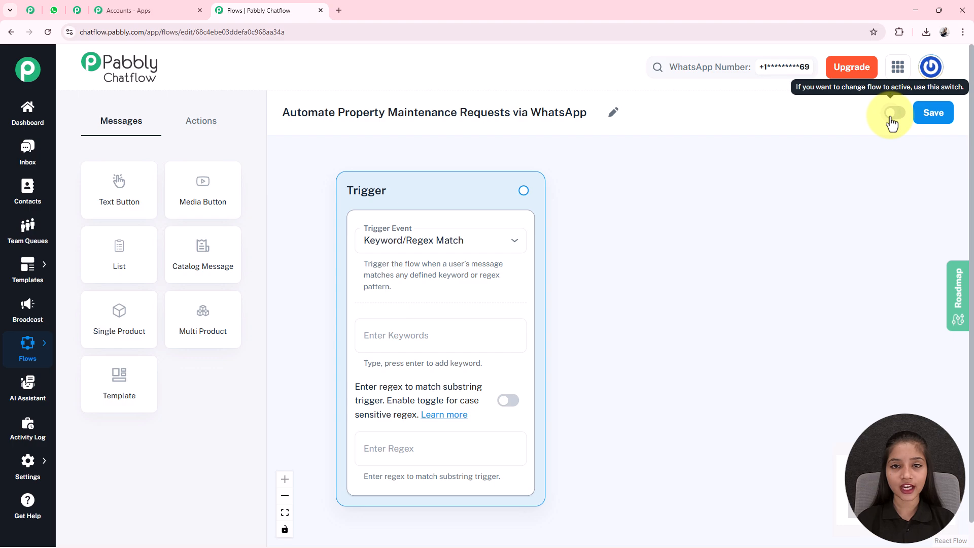
{"action": "left_click", "coordinate": [943, 114]}
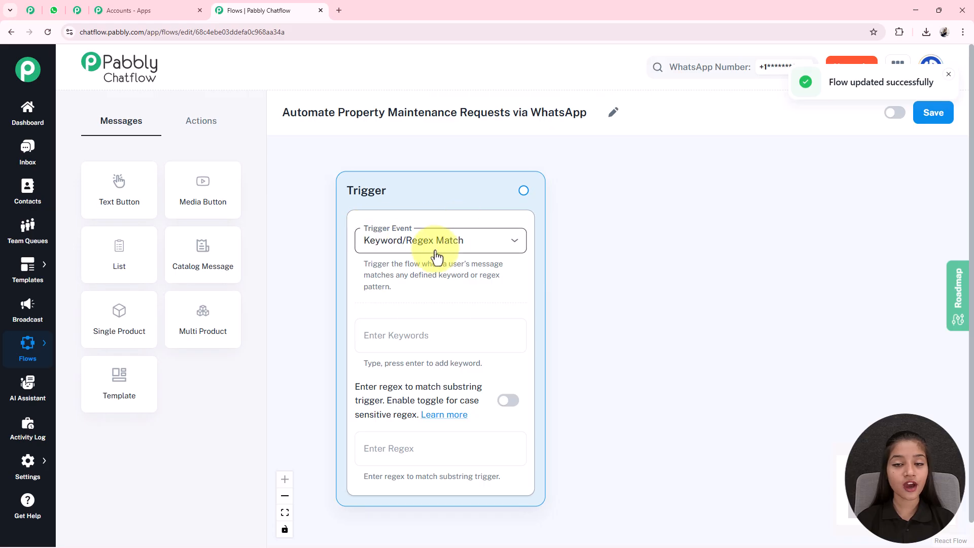
Step: Choose Keyword/Regex Match as the flow's trigger event and leave case-sensitive regex matching off
{"action": "left_click", "coordinate": [453, 257]}
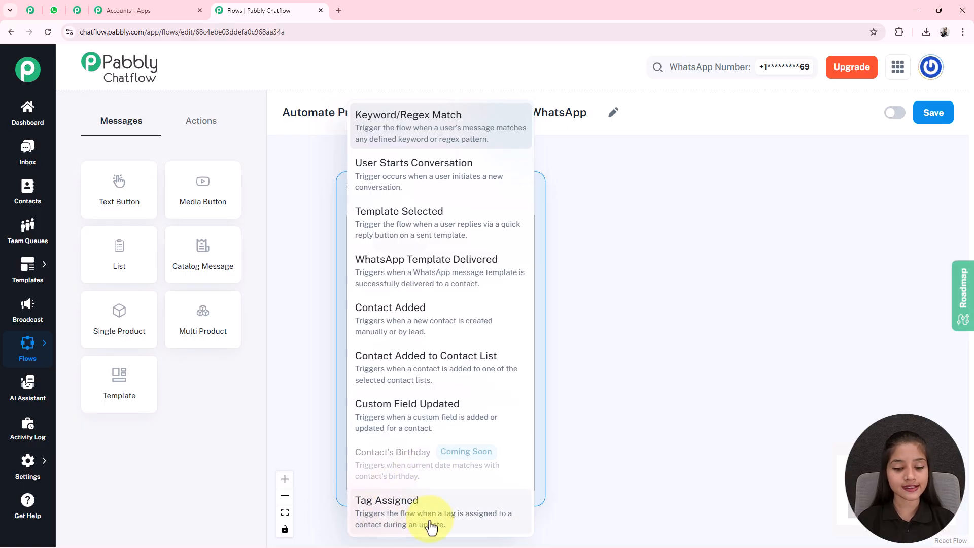
{"action": "left_click", "coordinate": [427, 135]}
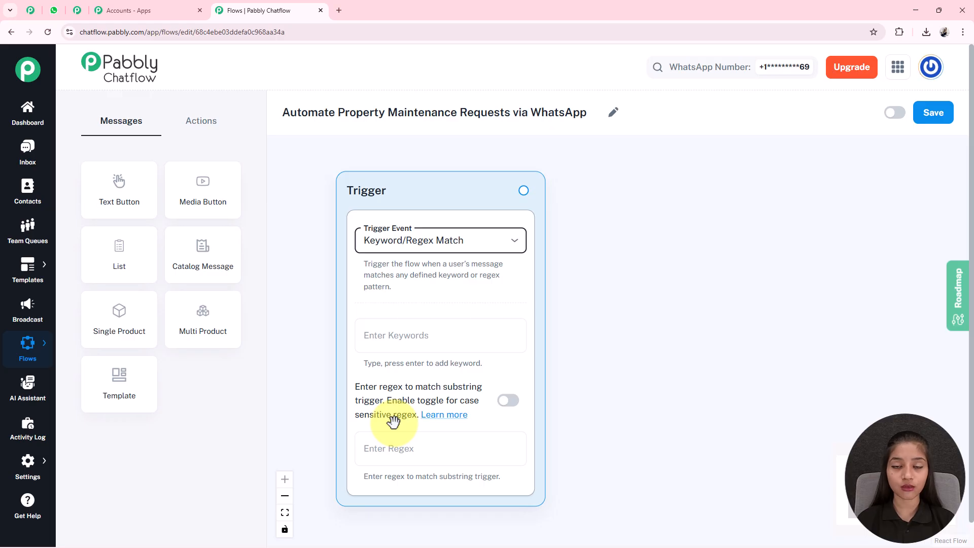
{"action": "left_click", "coordinate": [507, 400]}
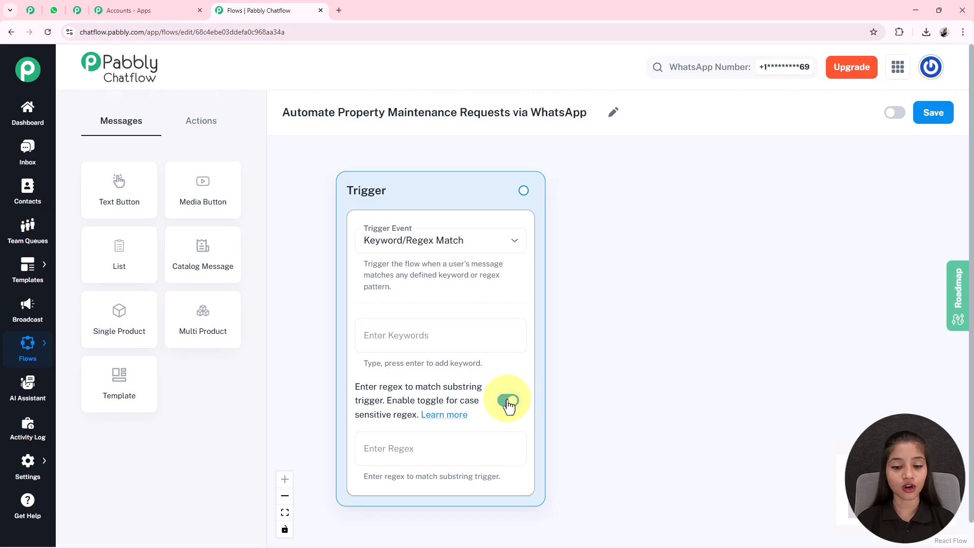
{"action": "left_click", "coordinate": [508, 400]}
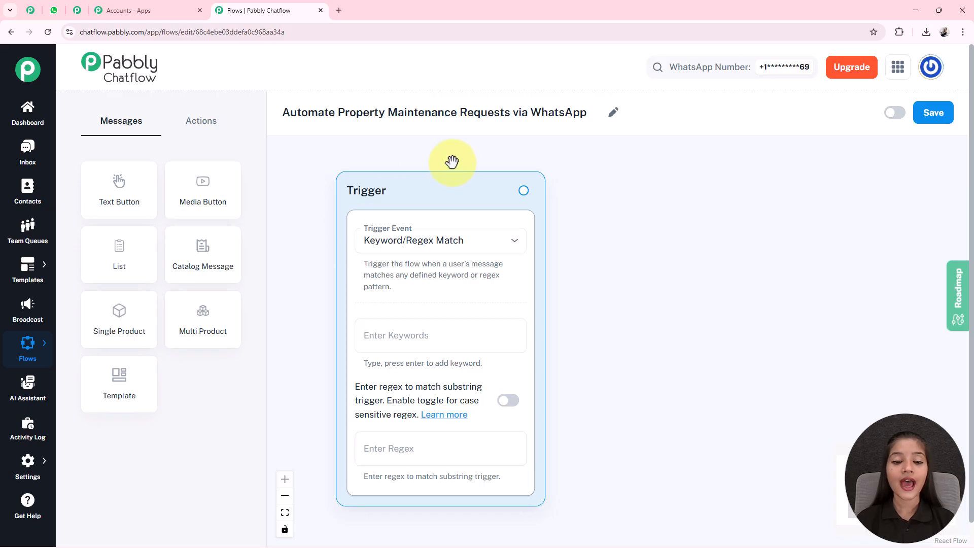
Step: Add "Maintenance Request" and "Fix Issue" as keywords in the Trigger node
{"action": "left_click", "coordinate": [391, 339]}
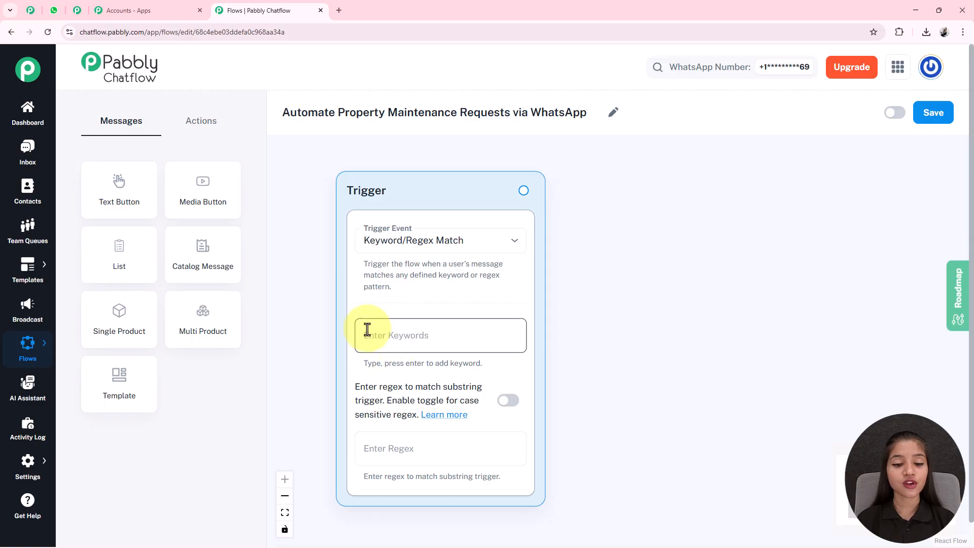
{"action": "type", "text": "Maintenance Request"}
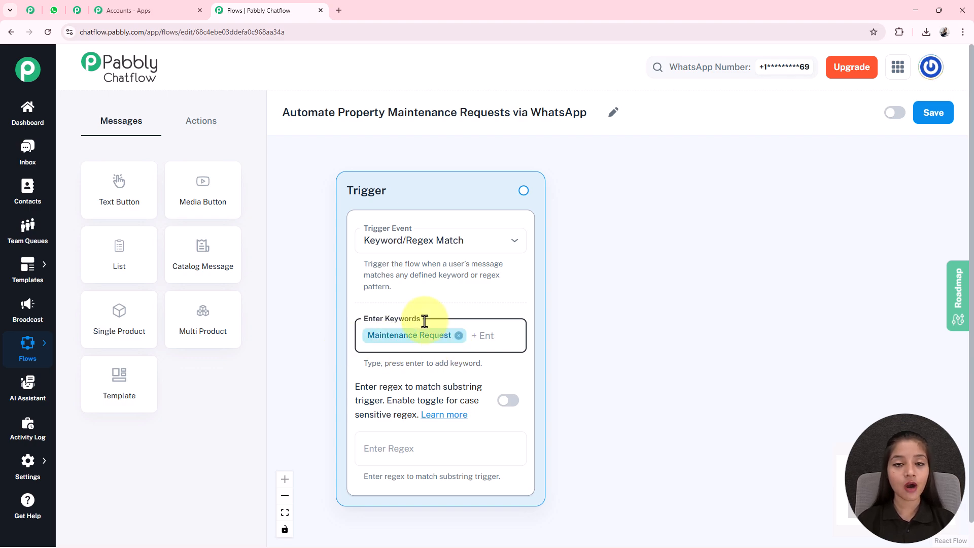
{"action": "type", "text": "Fix Issue"}
{"action": "key", "text": "Return"}
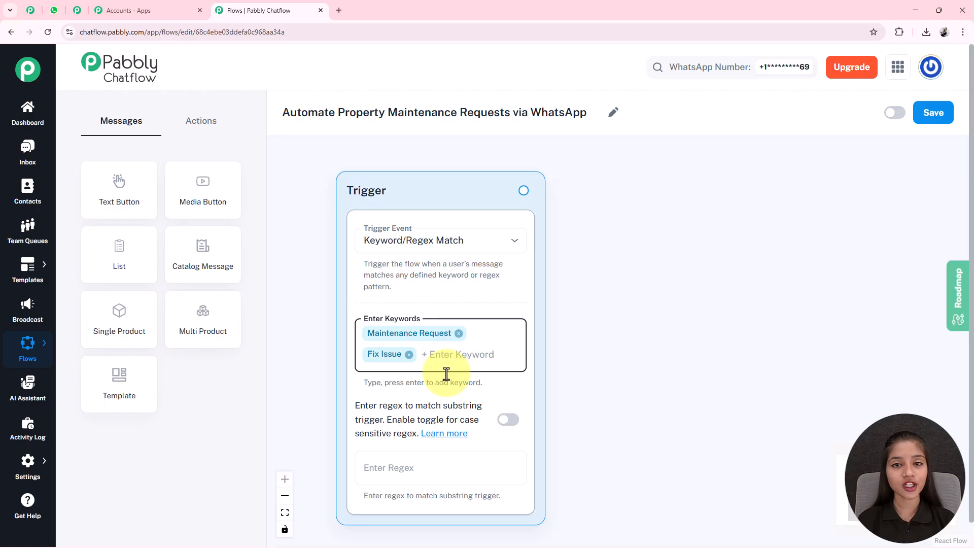
{"action": "scroll", "coordinate": [446, 374], "scroll_direction": "down", "scroll_amount": 1}
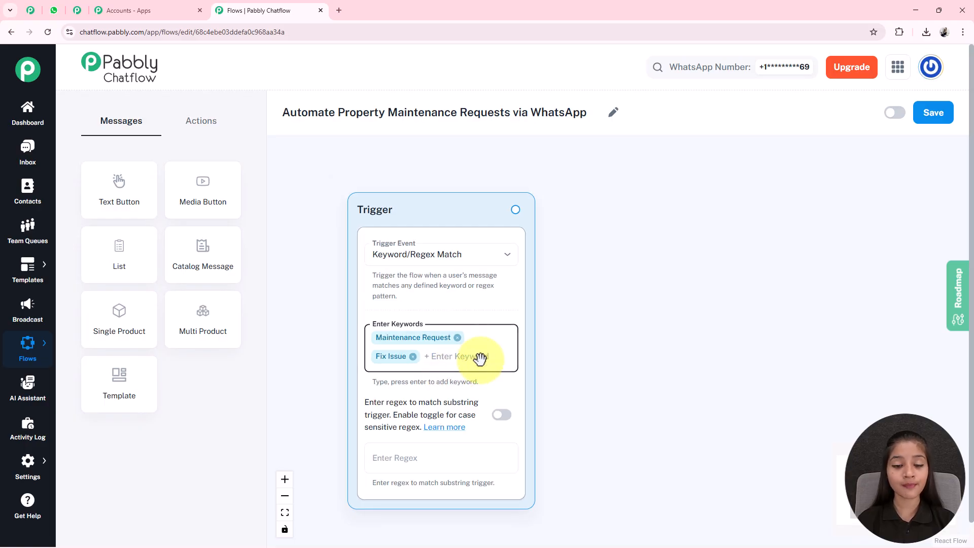
Step: Add a Text Button node with the message "Welcome to *PrimeStay Property Services!* *How can I assist with maintenance requests today?*"
{"action": "left_click", "coordinate": [122, 183]}
{"action": "left_click_drag", "start_coordinate": [512, 349], "coordinate": [617, 208]}
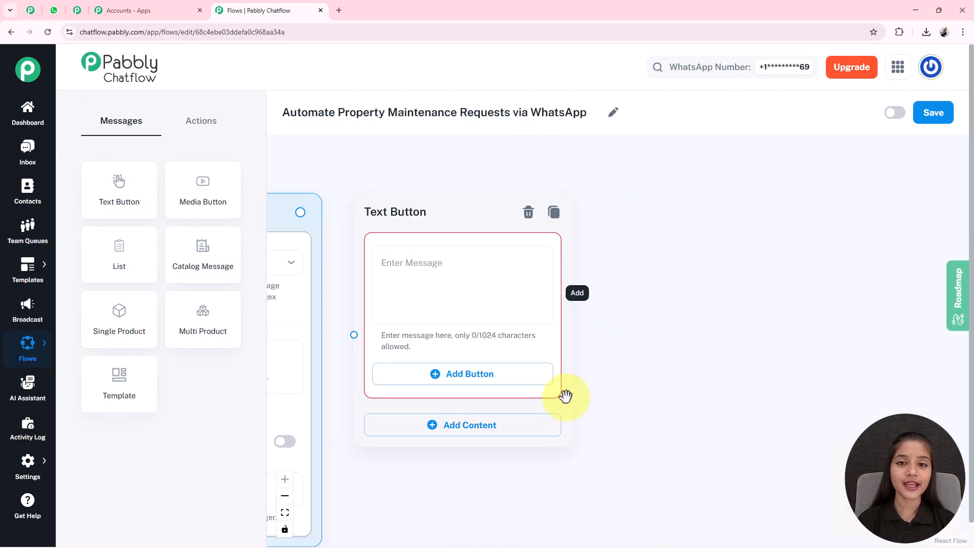
{"action": "left_click", "coordinate": [409, 267]}
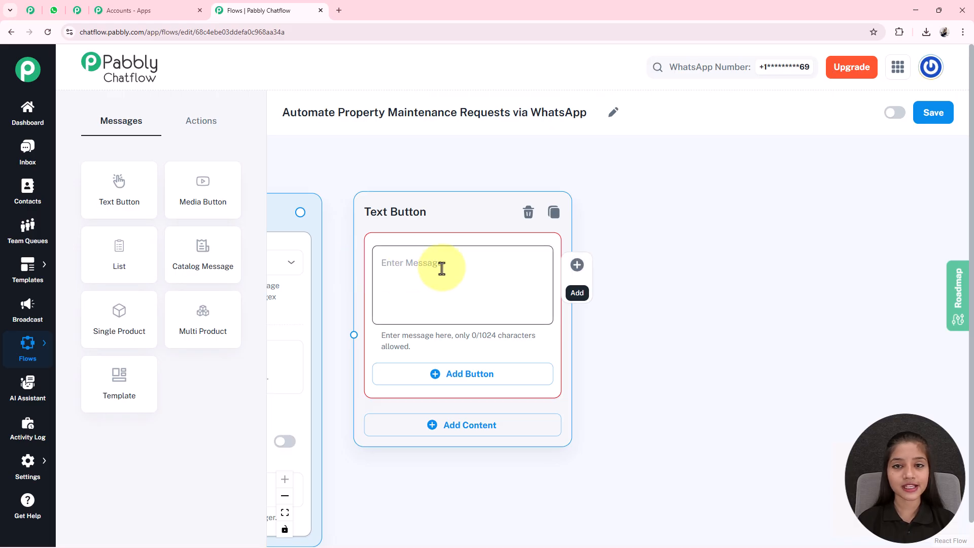
{"action": "key", "text": "ctrl+v"}
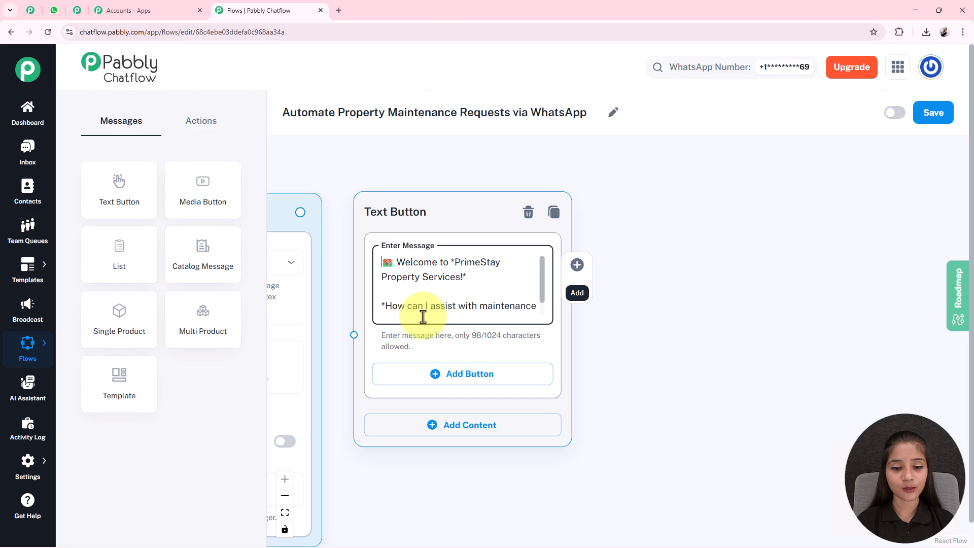
{"action": "key", "text": "Down"}
{"action": "key", "text": "Down"}
{"action": "key", "text": "Down"}
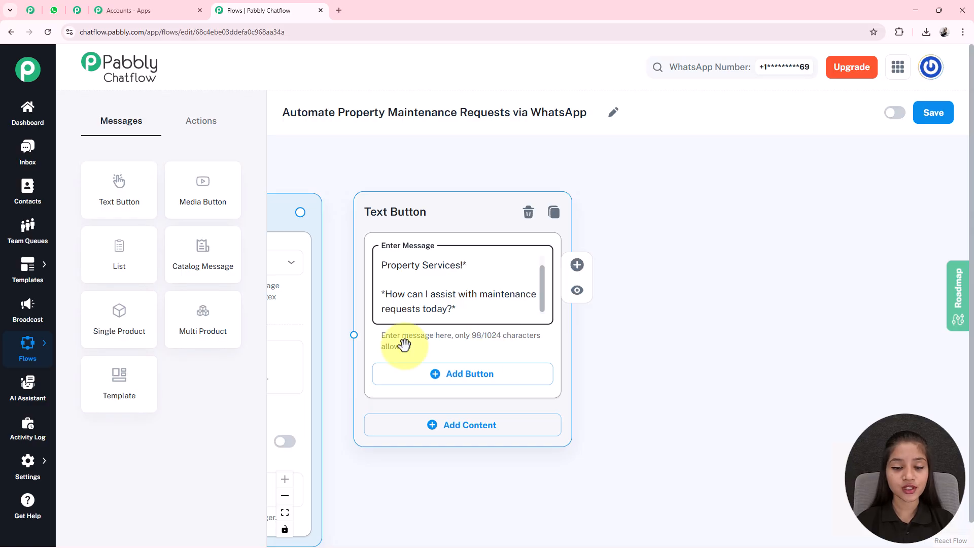
Step: Add two reply buttons to the Text Button node, labelled "Report an Issue" and "Track Request"
{"action": "left_click", "coordinate": [464, 378]}
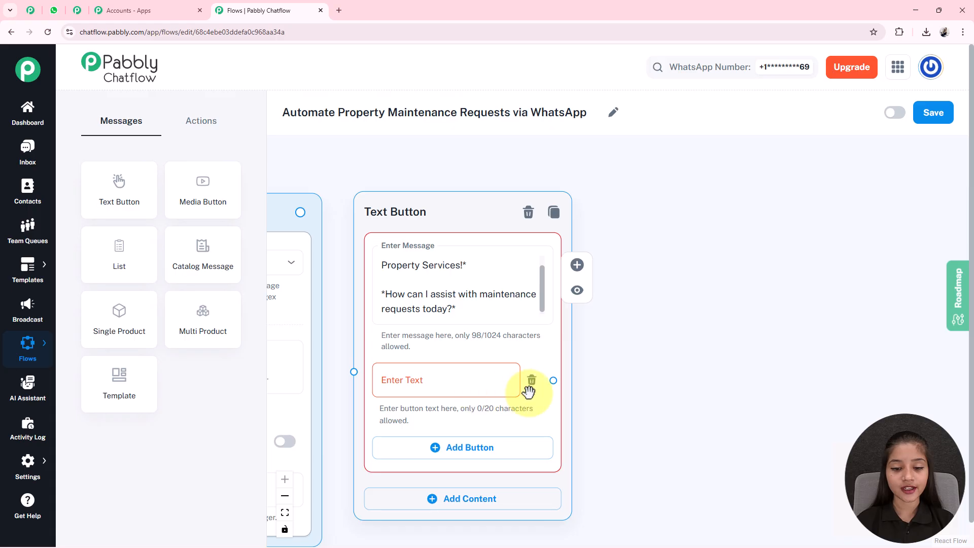
{"action": "left_click", "coordinate": [401, 384]}
{"action": "type", "text": "Report an Issue"}
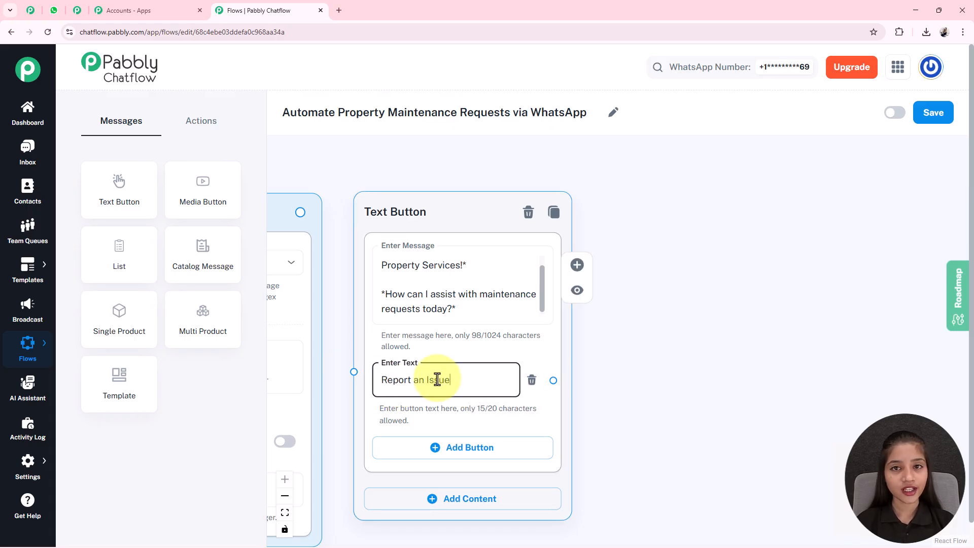
{"action": "left_click", "coordinate": [467, 448]}
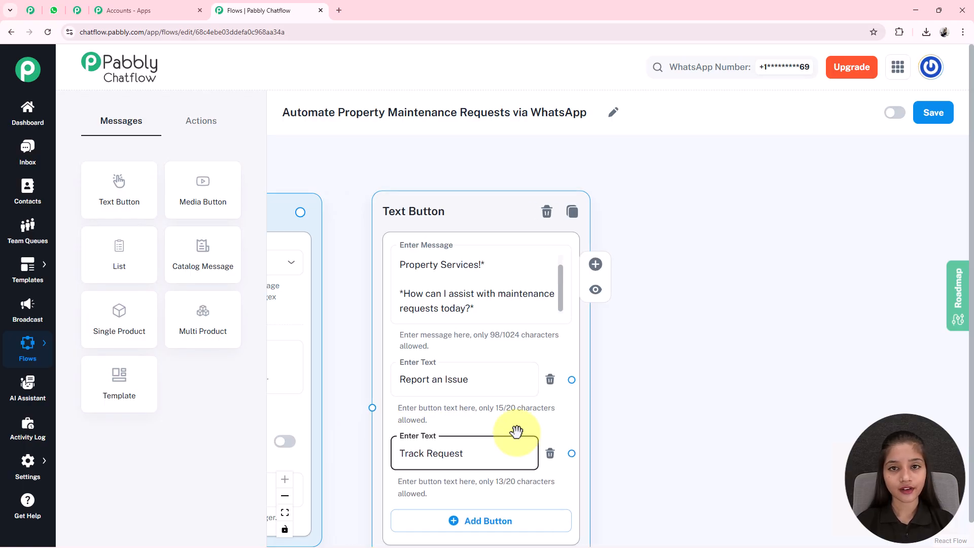
Step: Connect the Trigger node's output to the Text Button node and review the welcome message
{"action": "left_click_drag", "start_coordinate": [330, 326], "coordinate": [529, 308]}
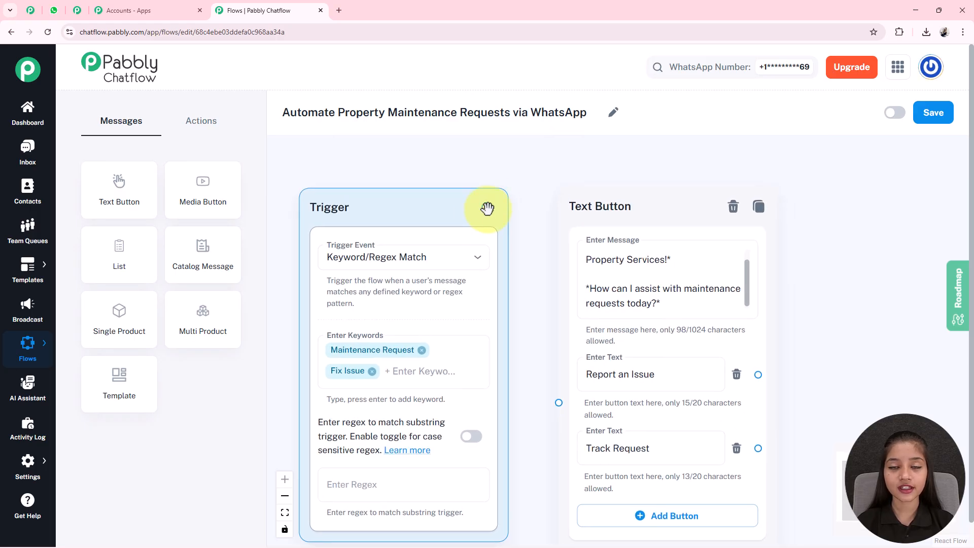
{"action": "left_click_drag", "start_coordinate": [554, 397], "coordinate": [576, 254]}
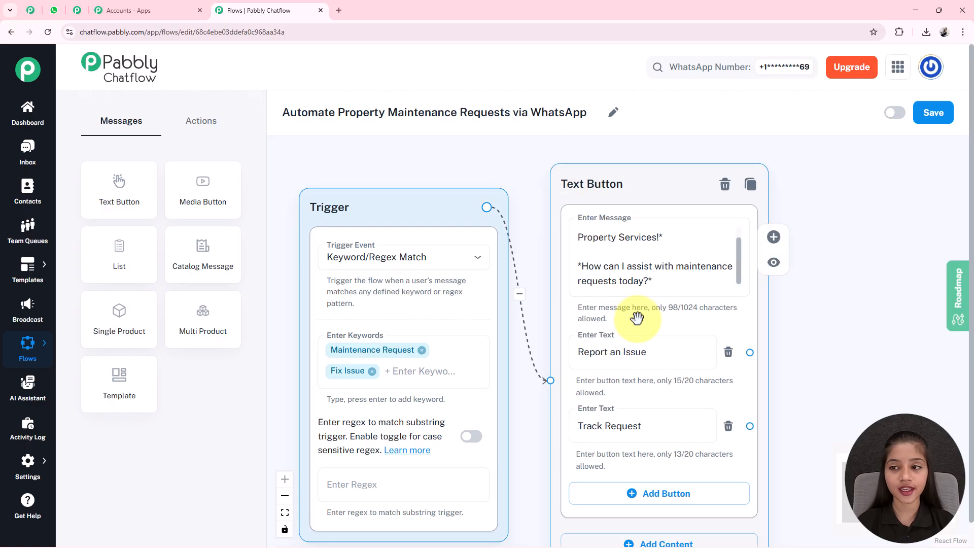
{"action": "scroll", "coordinate": [435, 180], "scroll_direction": "down", "scroll_amount": 2}
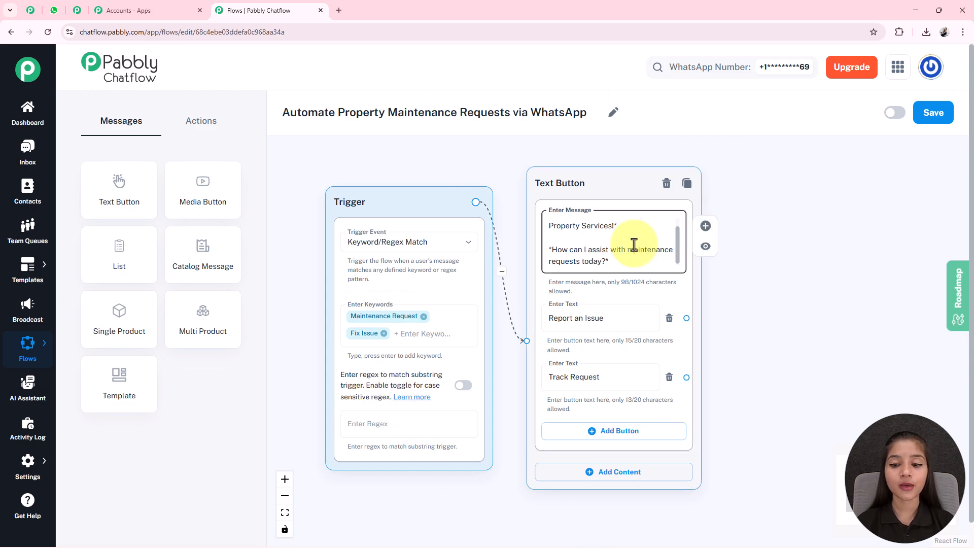
{"action": "scroll", "coordinate": [634, 245], "scroll_direction": "up", "scroll_amount": 1}
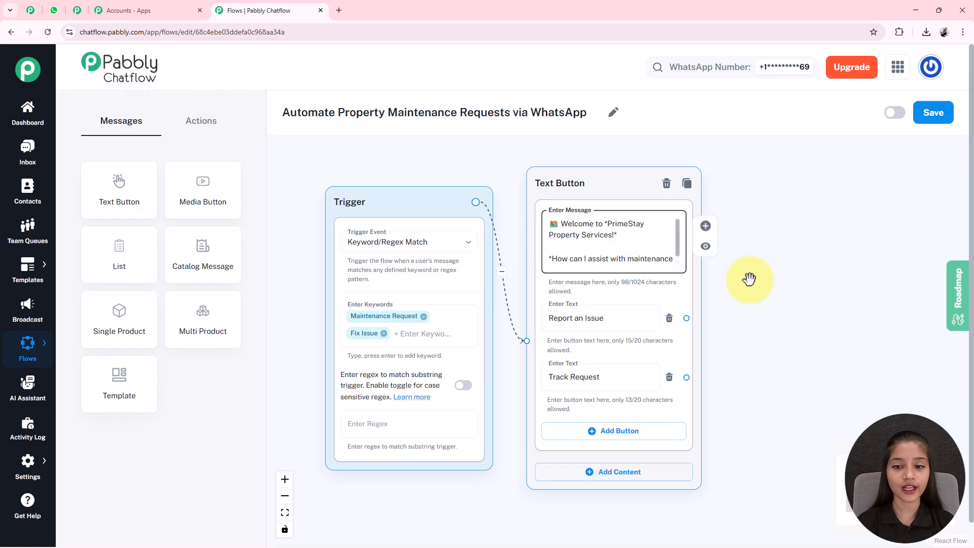
Step: Add a List message node to the canvas beside the Text Button node
{"action": "left_click_drag", "start_coordinate": [709, 289], "coordinate": [547, 289]}
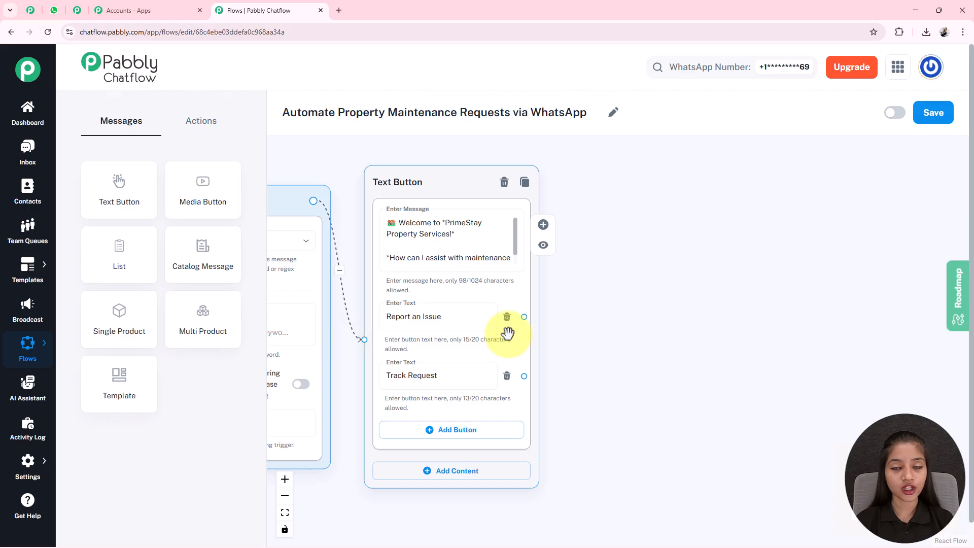
{"action": "left_click", "coordinate": [441, 327]}
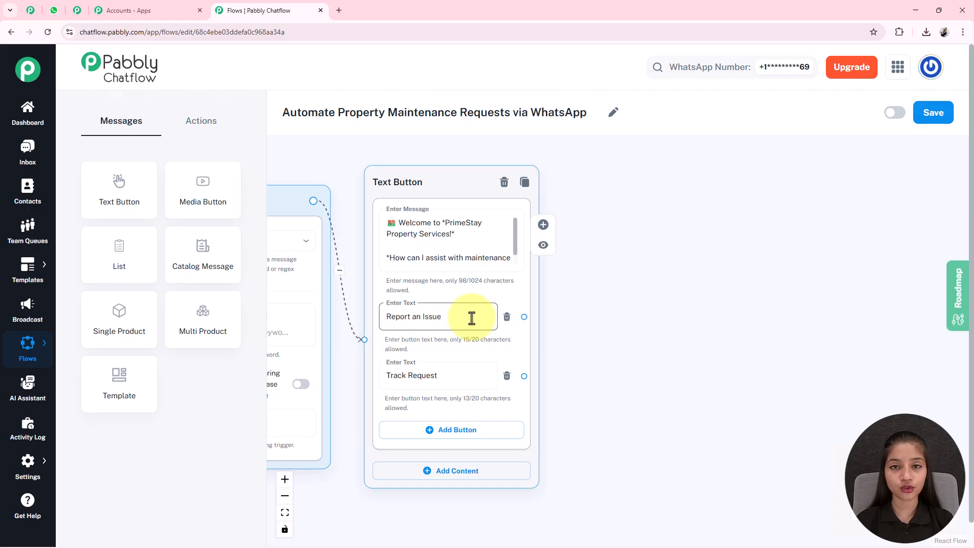
{"action": "left_click_drag", "start_coordinate": [113, 274], "coordinate": [647, 173]}
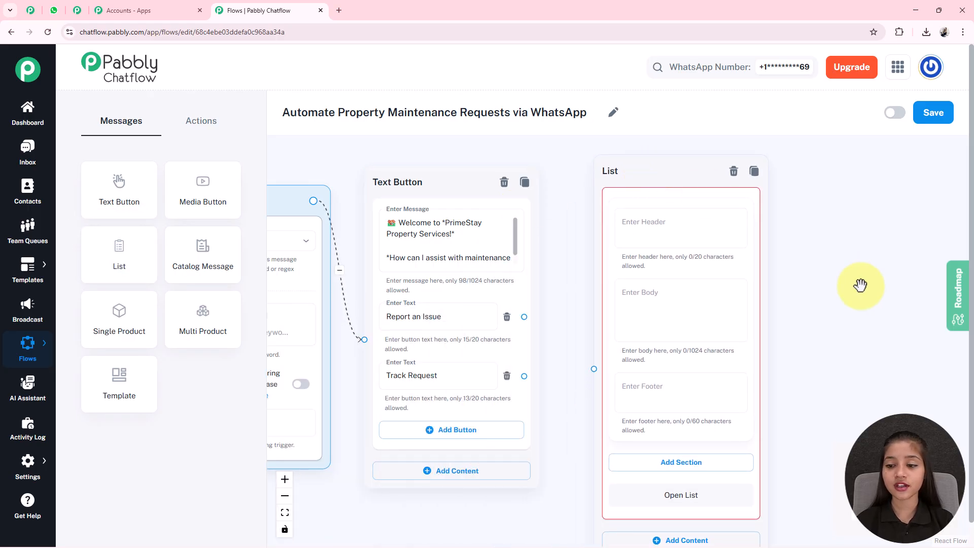
{"action": "left_click_drag", "start_coordinate": [860, 285], "coordinate": [637, 252]}
{"action": "scroll", "coordinate": [637, 252], "scroll_direction": "down", "scroll_amount": 2}
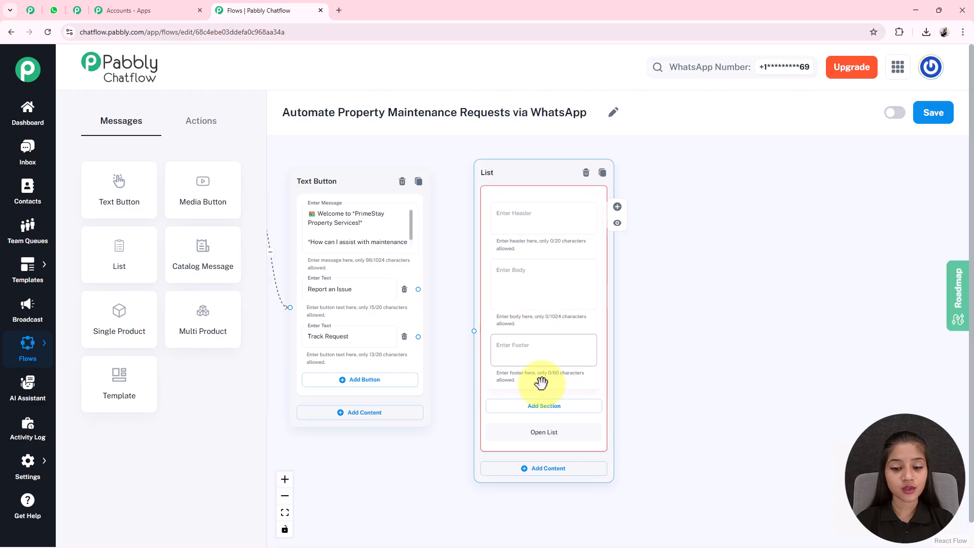
Step: Set the List node's body text to "*What type of issue are you facing?* 🛠️"
{"action": "scroll", "coordinate": [509, 206], "scroll_direction": "up", "scroll_amount": 2}
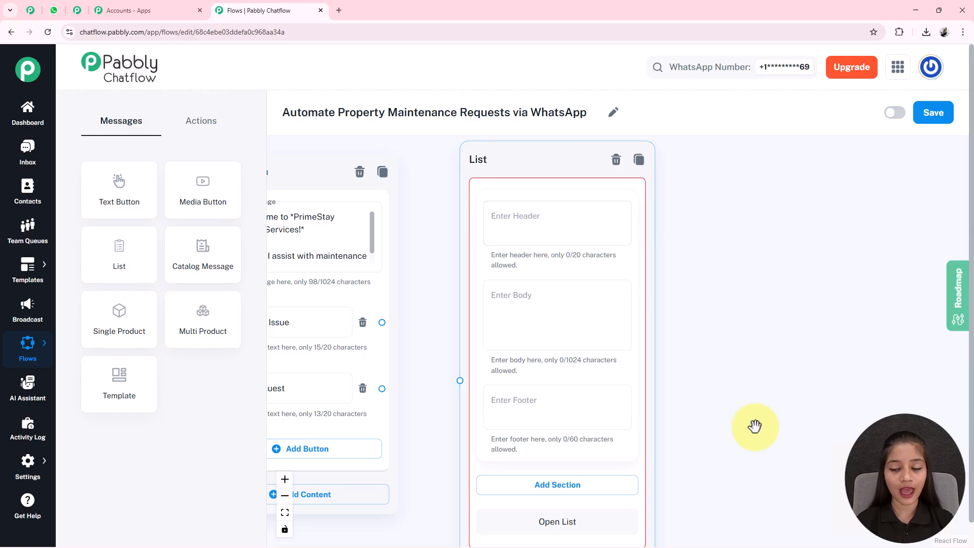
{"action": "left_click_drag", "start_coordinate": [581, 279], "coordinate": [530, 195]}
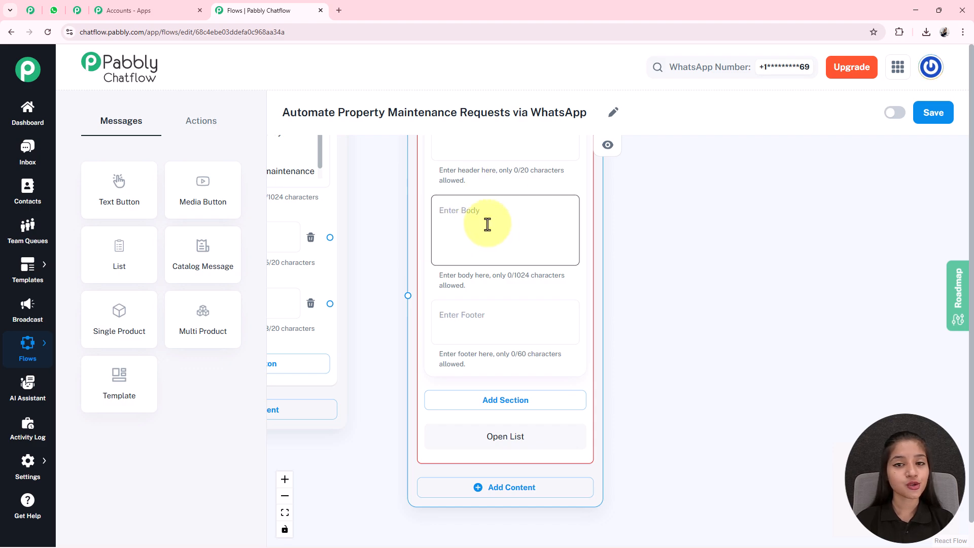
{"action": "left_click", "coordinate": [526, 238]}
{"action": "type", "text": "*What type of issue are you facing?* 🛠️"}
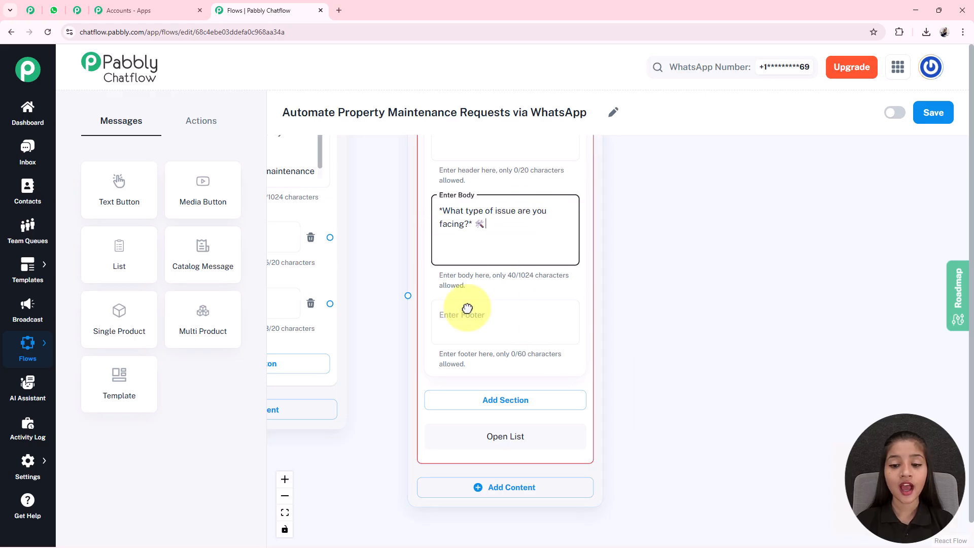
Step: Leave the List node's footer empty and add a section titled "Issue Type"
{"action": "left_click_drag", "start_coordinate": [640, 321], "coordinate": [627, 274]}
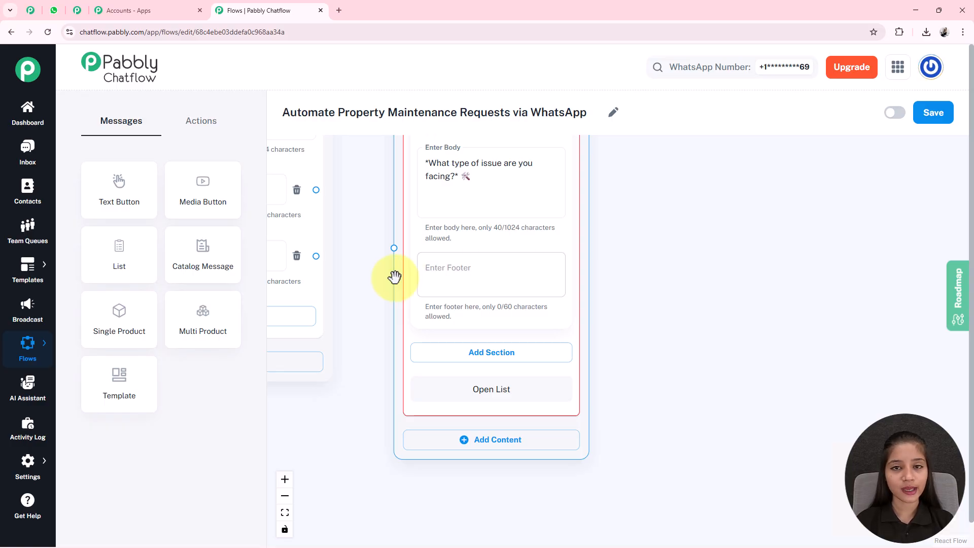
{"action": "left_click_drag", "start_coordinate": [673, 400], "coordinate": [674, 359]}
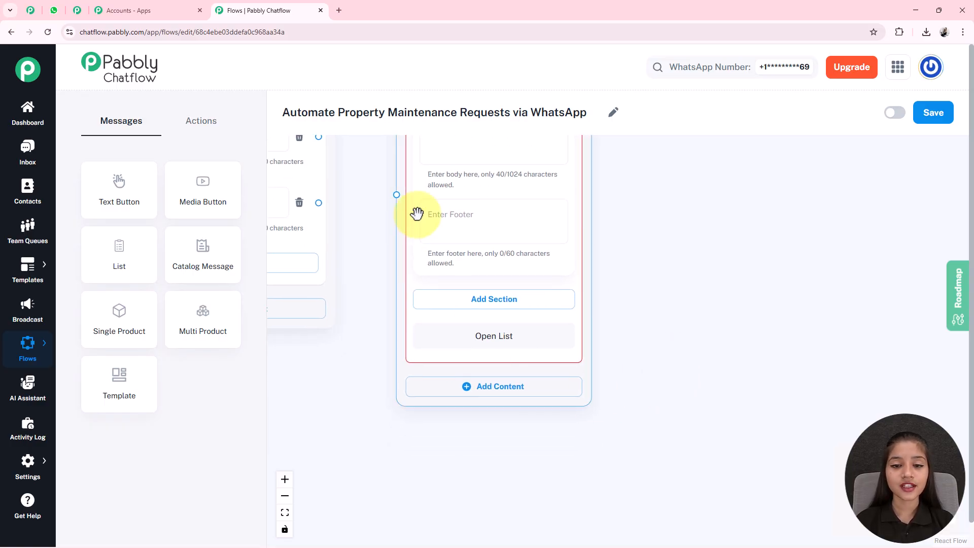
{"action": "left_click_drag", "start_coordinate": [708, 263], "coordinate": [719, 306]}
{"action": "left_click_drag", "start_coordinate": [474, 296], "coordinate": [472, 294]}
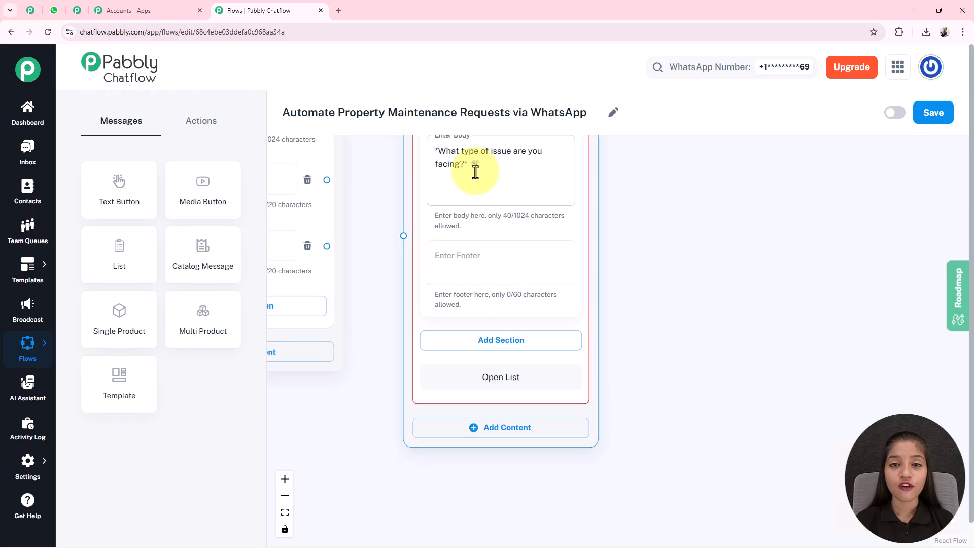
{"action": "left_click", "coordinate": [520, 350]}
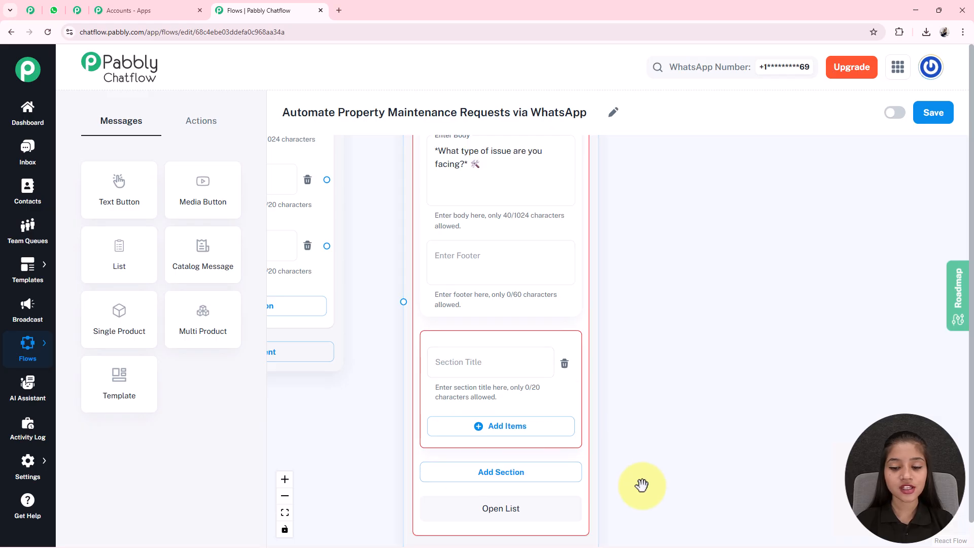
{"action": "left_click_drag", "start_coordinate": [652, 491], "coordinate": [637, 398]}
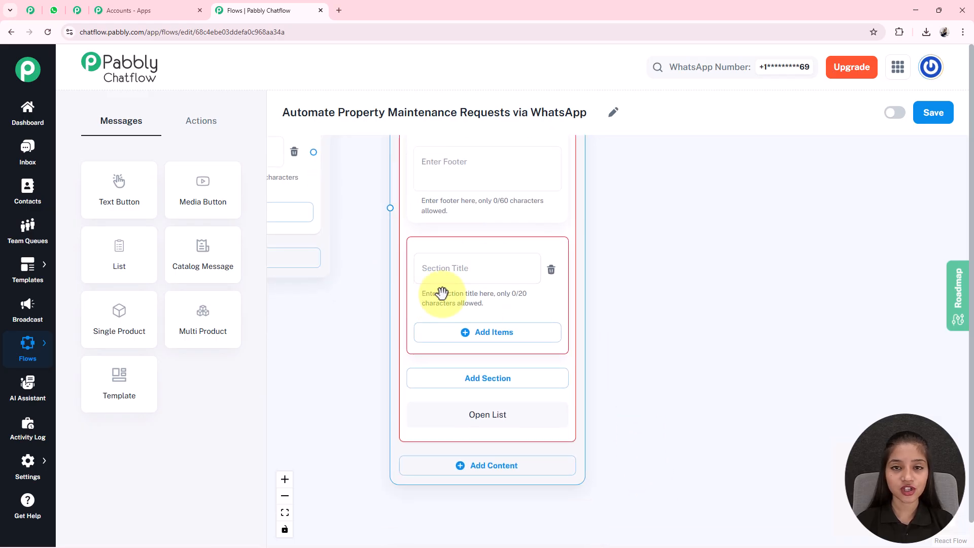
{"action": "left_click", "coordinate": [519, 281]}
{"action": "type", "text": "Issue Type"}
Step: Add an item titled "Plumbing 🚰" to the Issue Type section of the List node
{"action": "left_click_drag", "start_coordinate": [718, 456], "coordinate": [715, 420]}
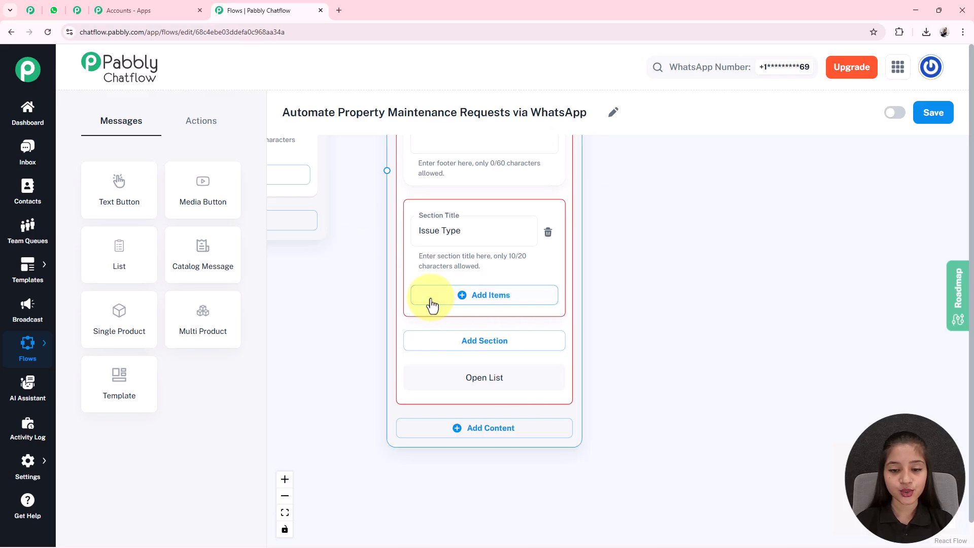
{"action": "left_click", "coordinate": [476, 303]}
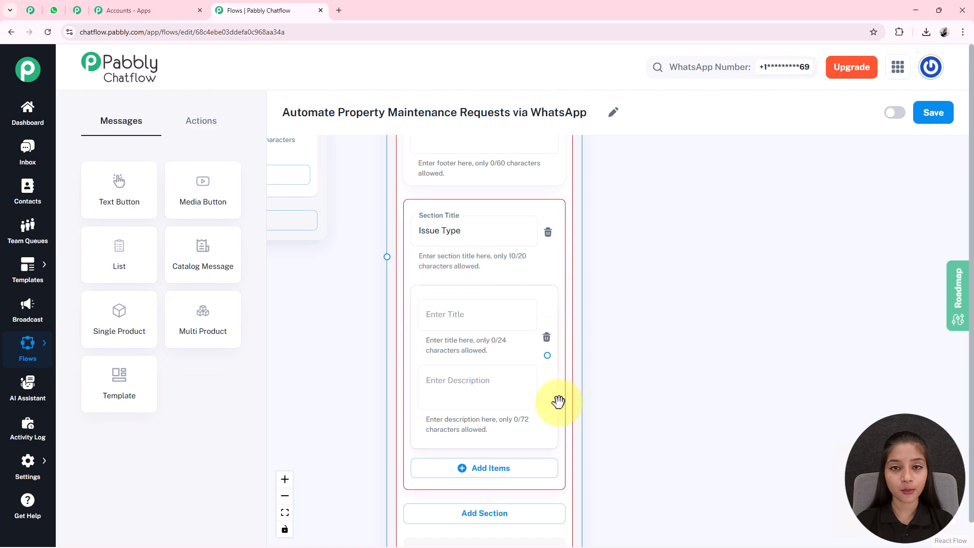
{"action": "left_click_drag", "start_coordinate": [642, 461], "coordinate": [634, 399]}
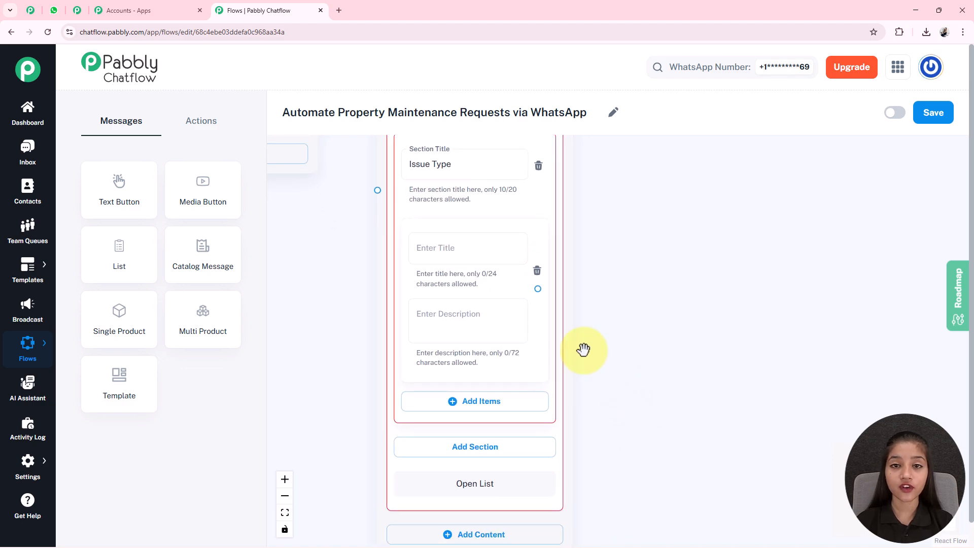
{"action": "left_click", "coordinate": [444, 258]}
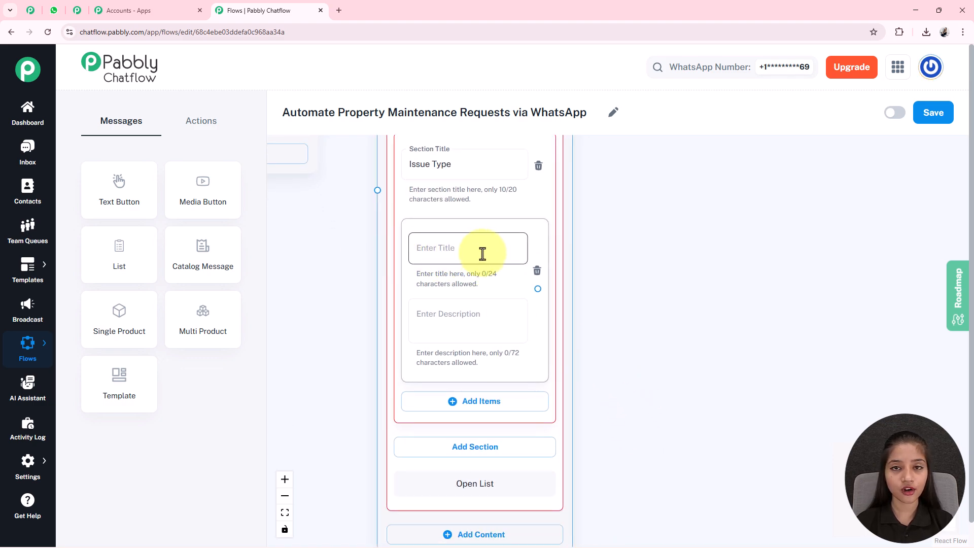
{"action": "left_click", "coordinate": [452, 251]}
{"action": "type", "text": "Plumbing 🚰"}
Step: Add two more items to the Issue Type section, titled "Electrical" and "HVAC" with their matching emojis, leaving the descriptions empty
{"action": "left_click_drag", "start_coordinate": [429, 355], "coordinate": [418, 322]}
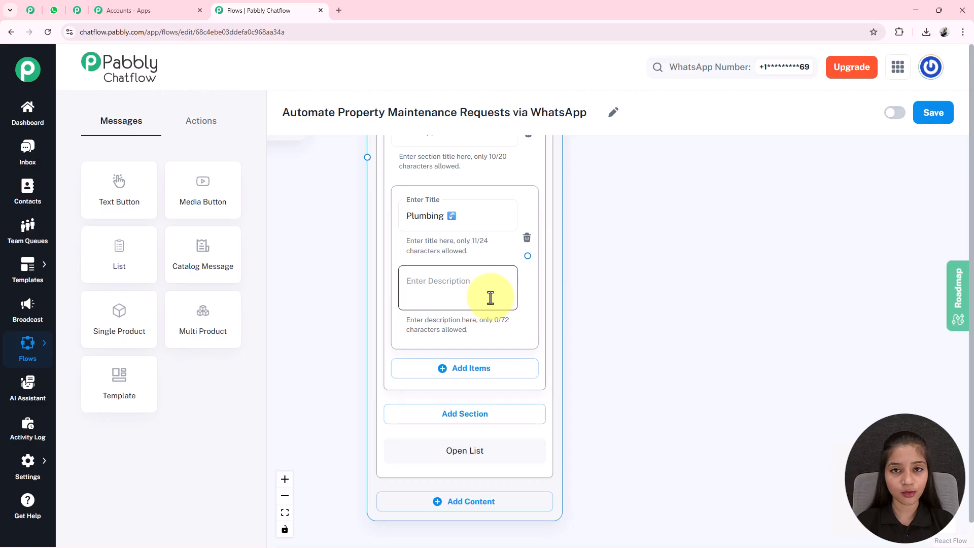
{"action": "left_click_drag", "start_coordinate": [598, 366], "coordinate": [600, 268]}
{"action": "left_click", "coordinate": [472, 276]}
{"action": "left_click_drag", "start_coordinate": [543, 422], "coordinate": [544, 348]}
{"action": "left_click", "coordinate": [480, 374]}
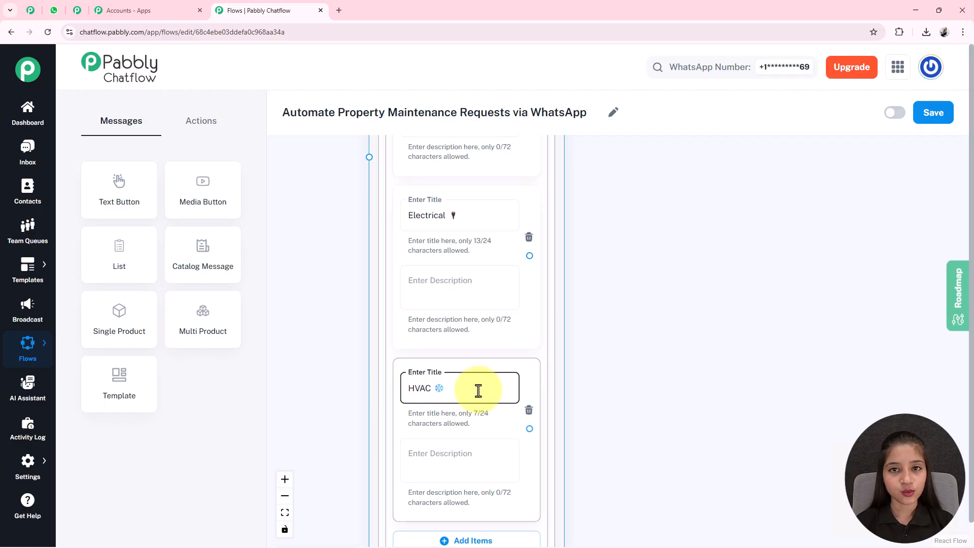
Step: Connect the "Report an Issue" button of the Text Button node to the List node
{"action": "scroll", "coordinate": [476, 255], "scroll_direction": "down", "scroll_amount": 2}
{"action": "left_click_drag", "start_coordinate": [369, 167], "coordinate": [529, 429]}
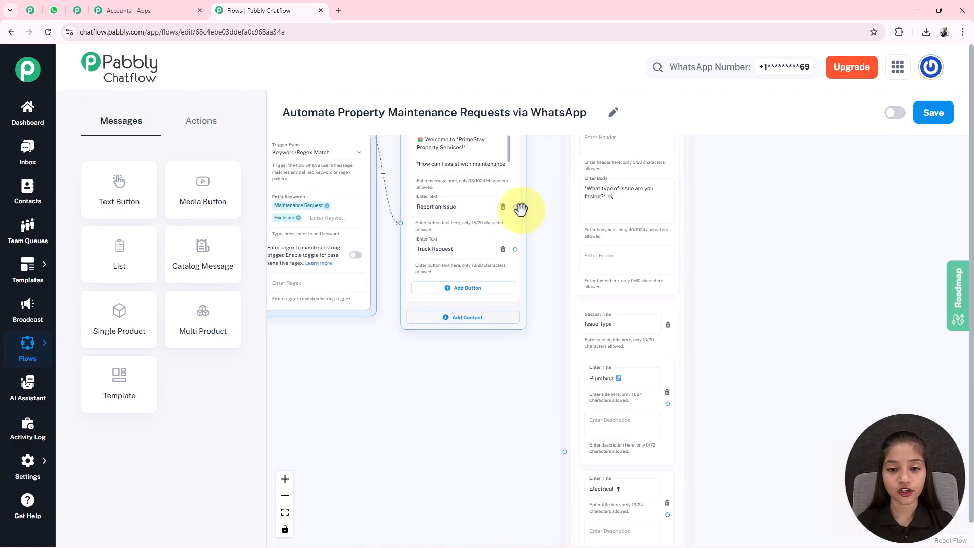
{"action": "left_click_drag", "start_coordinate": [514, 206], "coordinate": [562, 453]}
Step: Add a Set Custom Field action node beside the List node's issue items
{"action": "left_click_drag", "start_coordinate": [737, 375], "coordinate": [560, 258]}
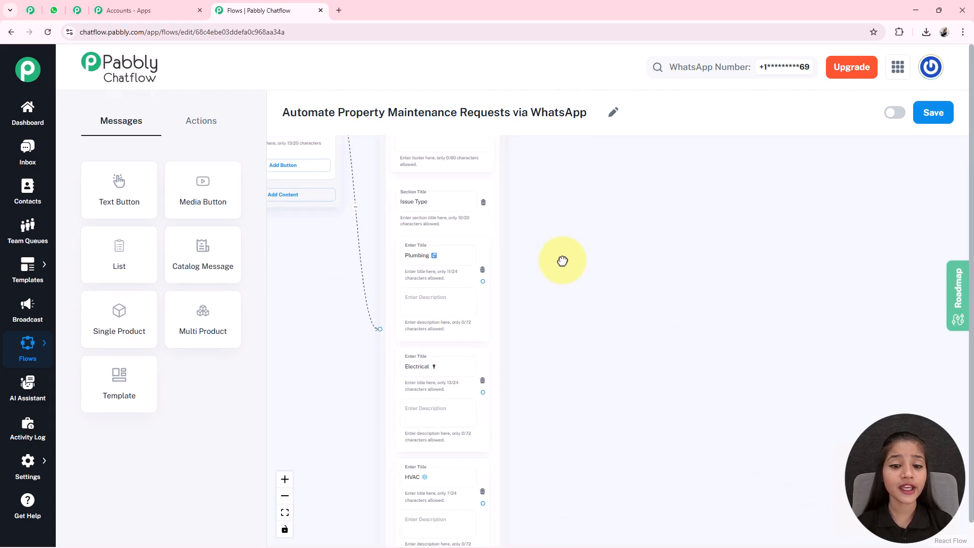
{"action": "scroll", "coordinate": [534, 193], "scroll_direction": "down", "scroll_amount": 1}
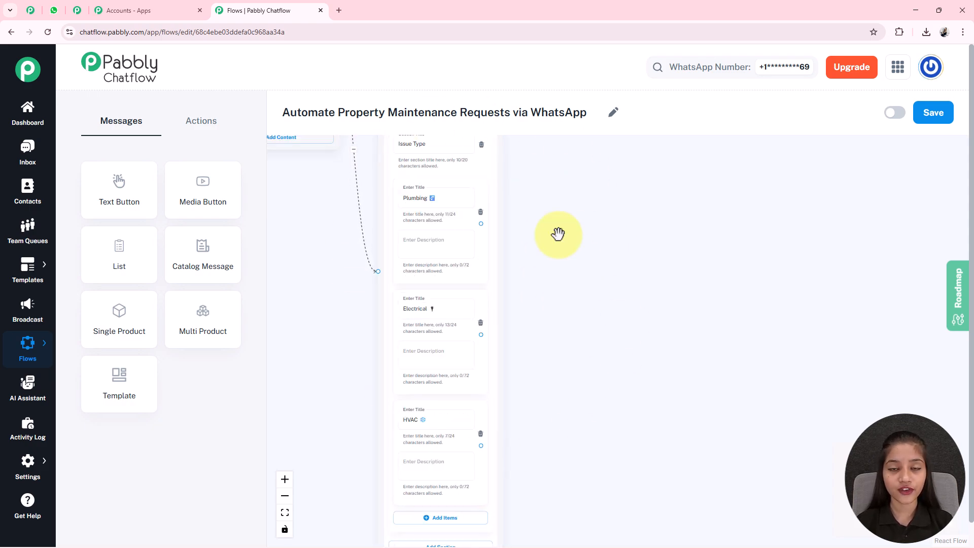
{"action": "left_click", "coordinate": [209, 130]}
{"action": "left_click_drag", "start_coordinate": [206, 325], "coordinate": [892, 411]}
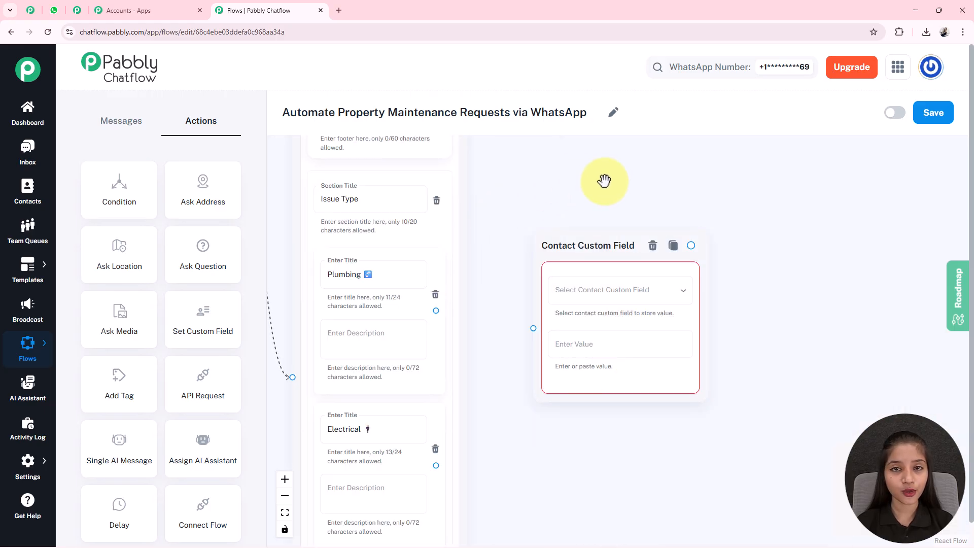
Step: Set the Contact Custom Field node beside the list to store "Plumbing 🚰" in the IssueType field
{"action": "left_click", "coordinate": [604, 289]}
{"action": "scroll", "coordinate": [580, 441], "scroll_direction": "down", "scroll_amount": 5}
{"action": "scroll", "coordinate": [580, 441], "scroll_direction": "down", "scroll_amount": 2}
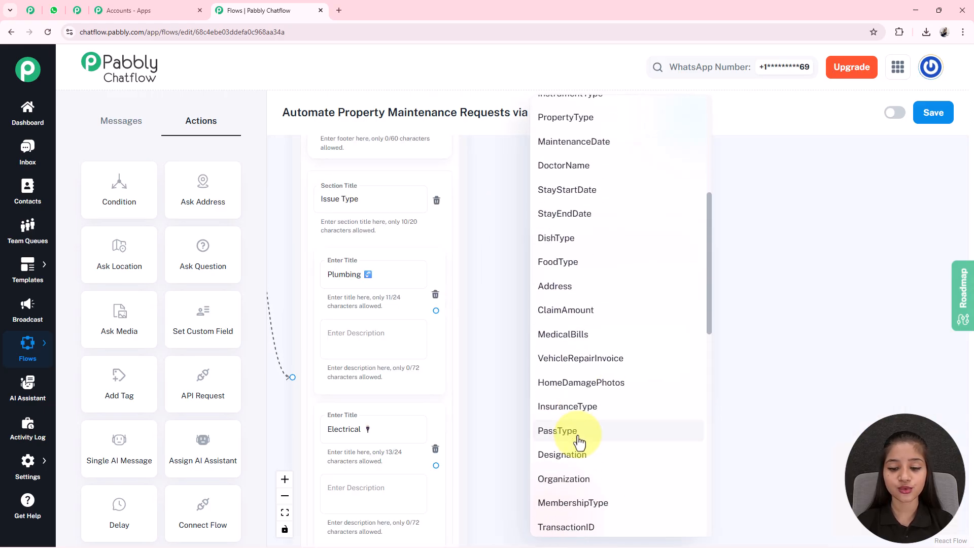
{"action": "left_click", "coordinate": [577, 441]}
{"action": "left_click", "coordinate": [342, 285]}
{"action": "left_click", "coordinate": [558, 344]}
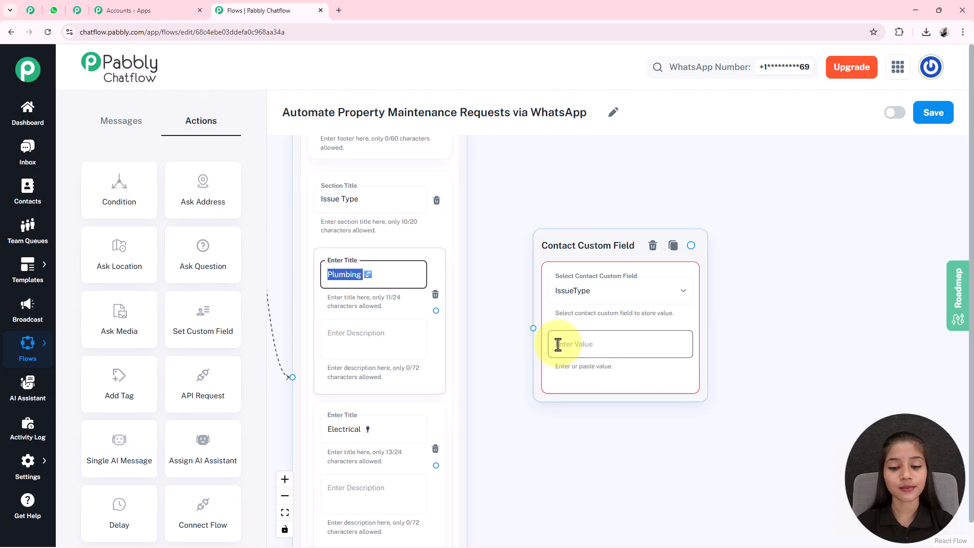
{"action": "type", "text": "Plumbing 🔄"}
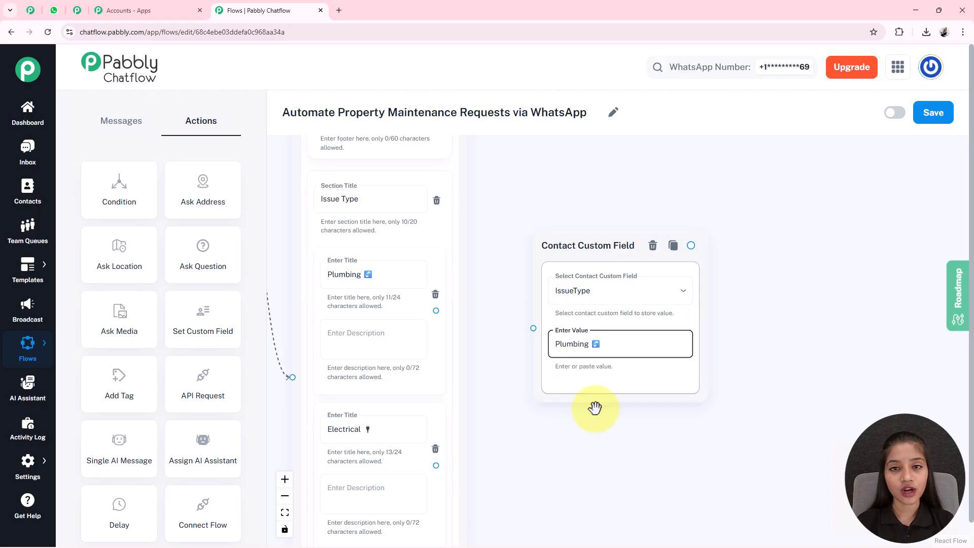
{"action": "left_click", "coordinate": [322, 283]}
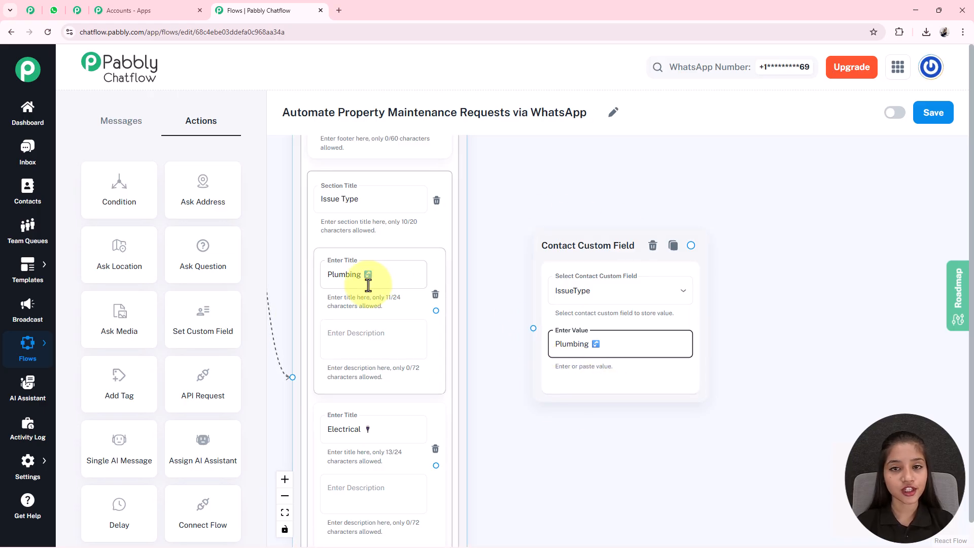
Step: Save the flow with its configured Contact Custom Field node
{"action": "left_click_drag", "start_coordinate": [609, 258], "coordinate": [604, 257]}
{"action": "left_click_drag", "start_coordinate": [739, 215], "coordinate": [696, 214]}
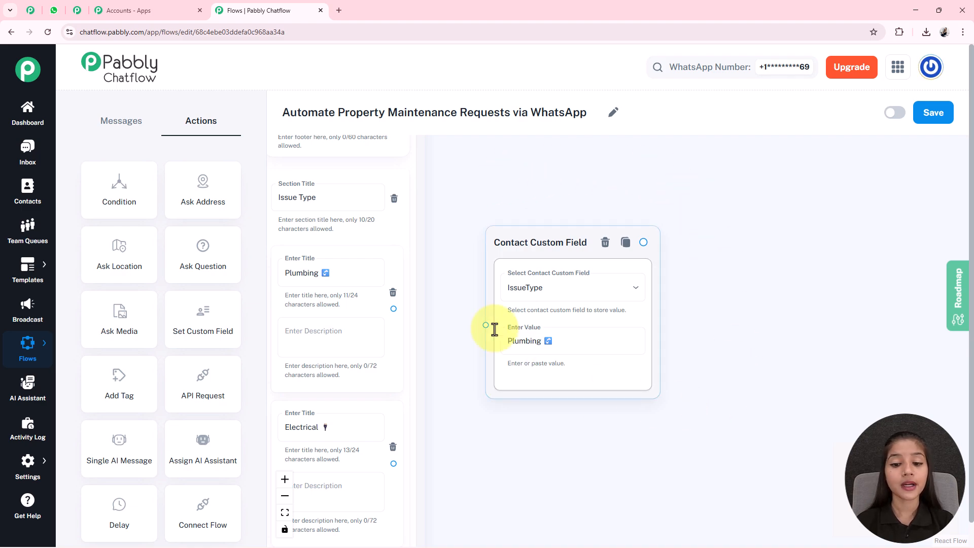
{"action": "left_click", "coordinate": [938, 125]}
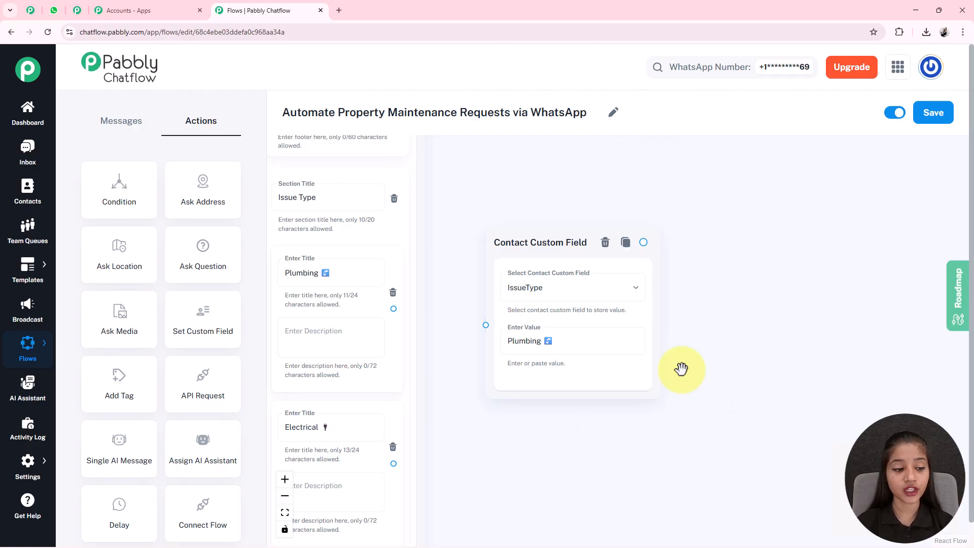
Step: Open the Contact Custom Fields settings in a new browser tab and examine the field list to its end
{"action": "mouse_move", "coordinate": [26, 464]}
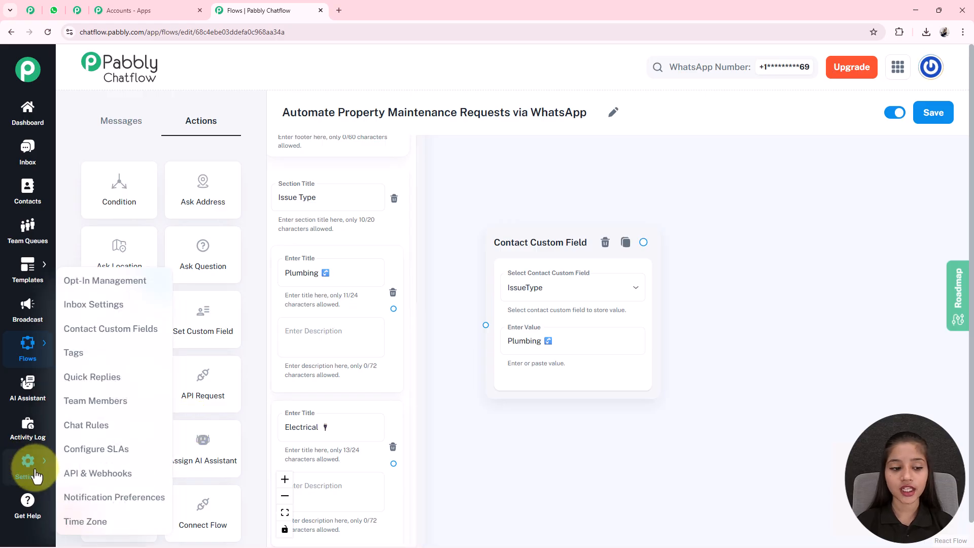
{"action": "right_click", "coordinate": [130, 332]}
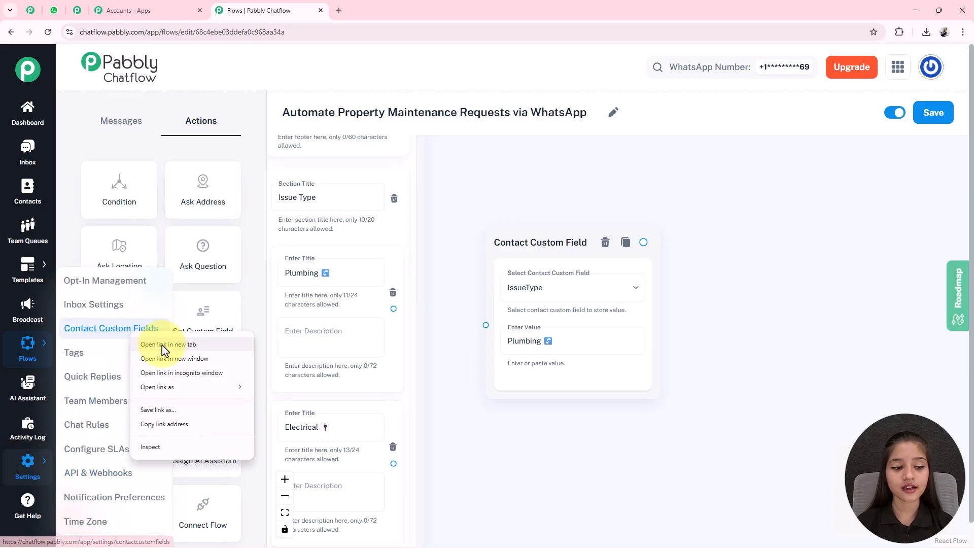
{"action": "left_click", "coordinate": [163, 345]}
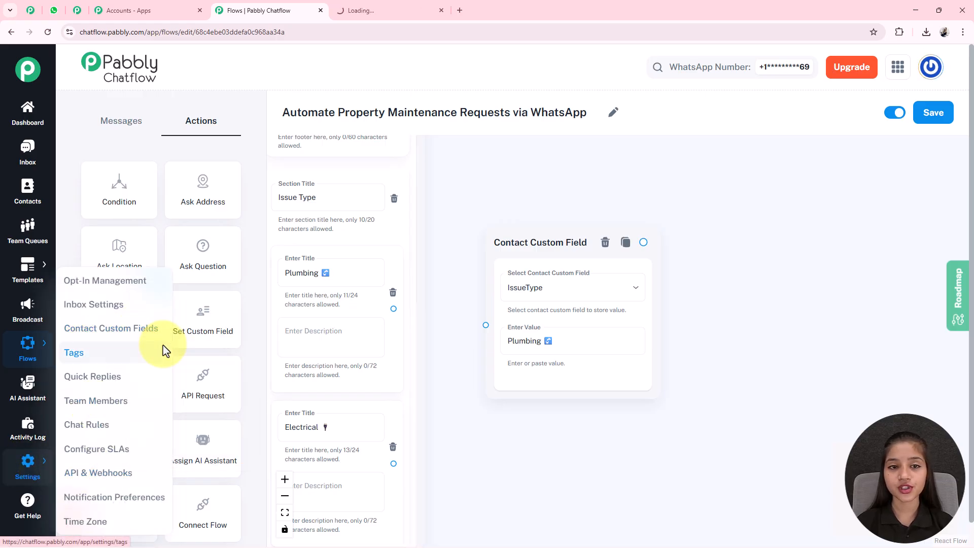
{"action": "left_click", "coordinate": [379, 11]}
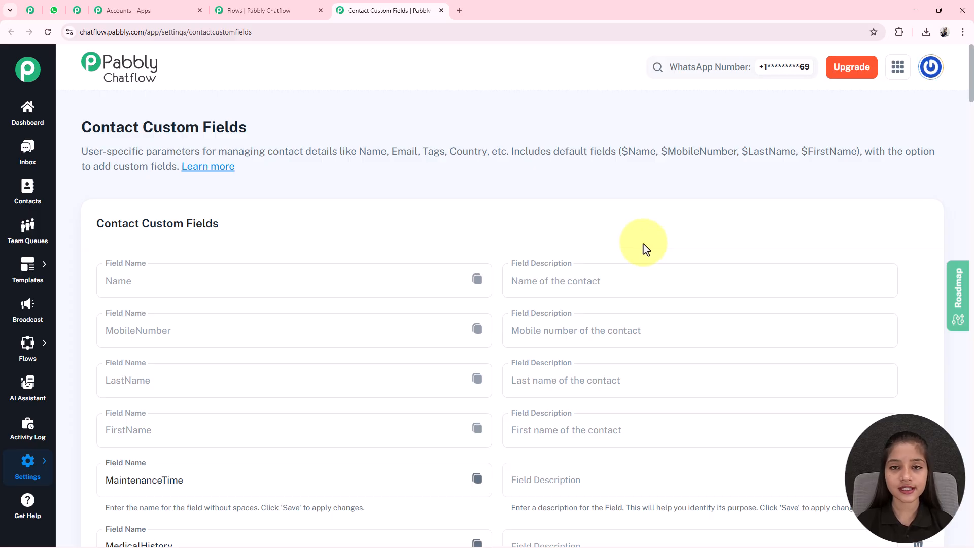
{"action": "scroll", "coordinate": [645, 249], "scroll_direction": "down", "scroll_amount": 18}
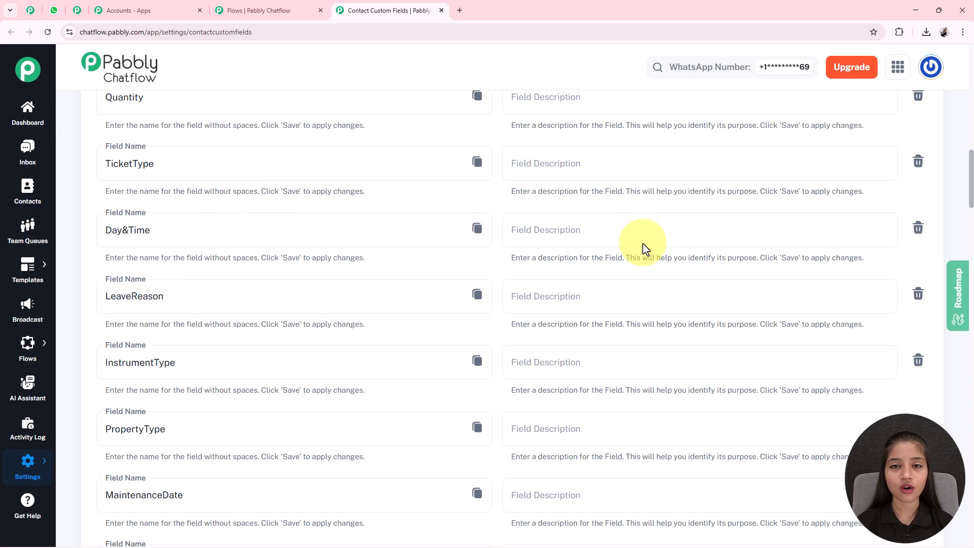
{"action": "scroll", "coordinate": [643, 247], "scroll_direction": "down", "scroll_amount": 19}
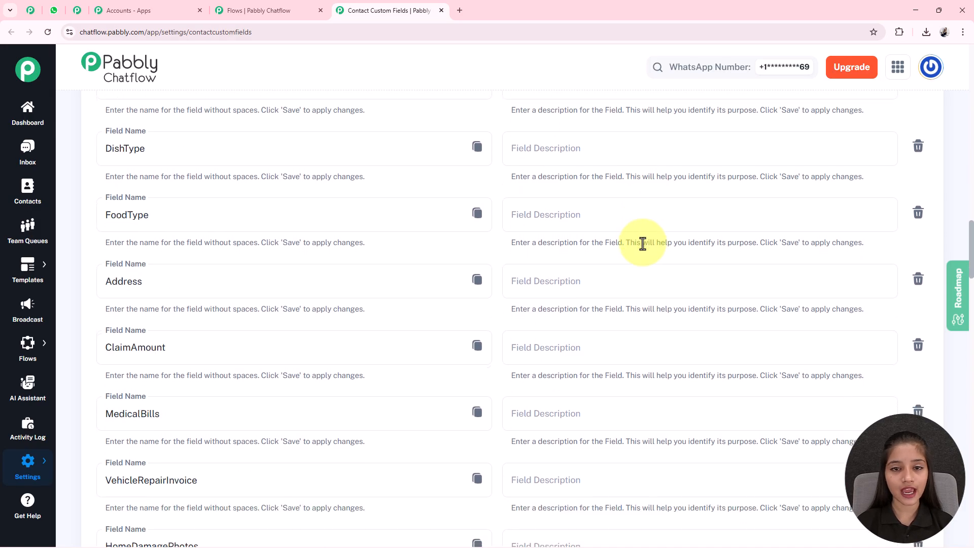
{"action": "scroll", "coordinate": [643, 244], "scroll_direction": "down", "scroll_amount": 18}
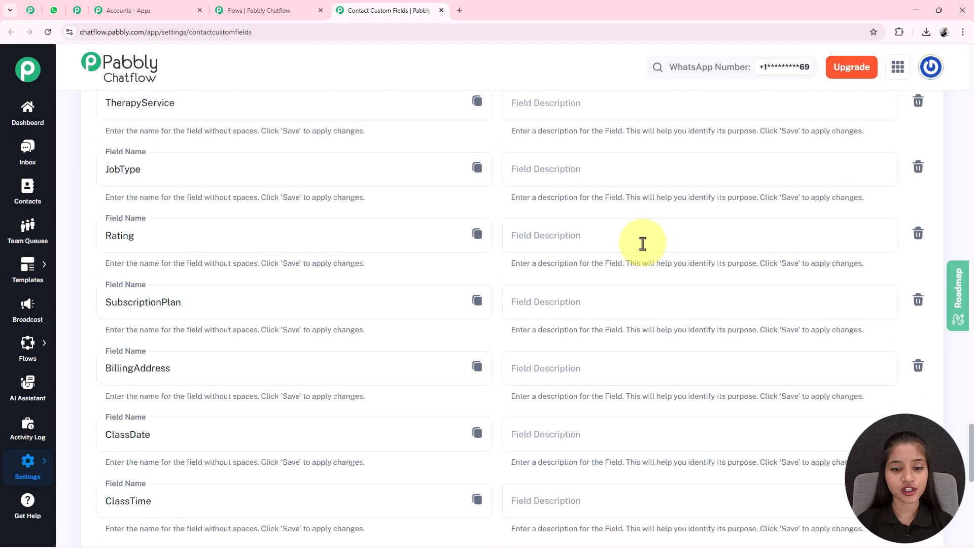
{"action": "scroll", "coordinate": [365, 350], "scroll_direction": "down", "scroll_amount": 8}
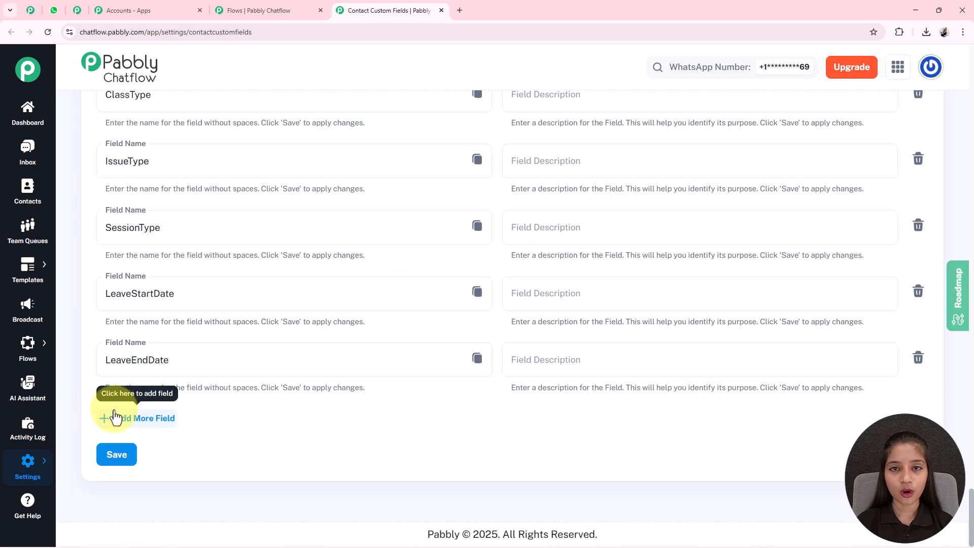
Step: Try adding an empty contact custom field, examine the existing IssueType entry, and close the settings without saving
{"action": "left_click", "coordinate": [144, 431]}
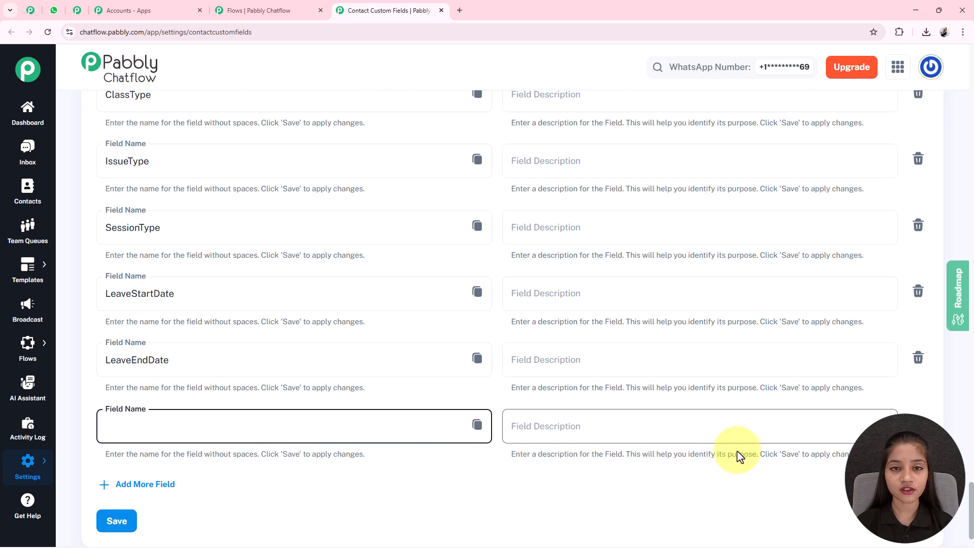
{"action": "scroll", "coordinate": [461, 354], "scroll_direction": "up", "scroll_amount": 5}
{"action": "left_click_drag", "start_coordinate": [178, 411], "coordinate": [124, 411]}
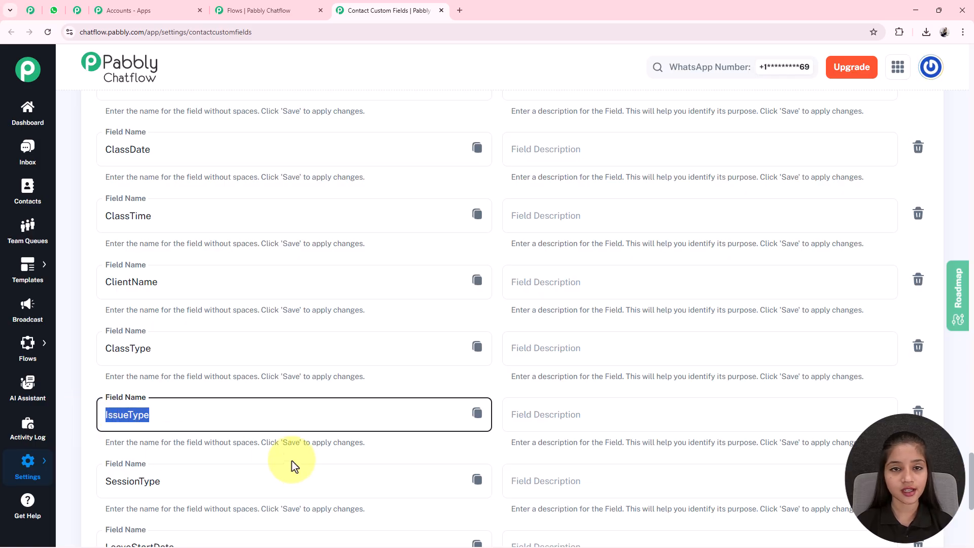
{"action": "left_click", "coordinate": [441, 10]}
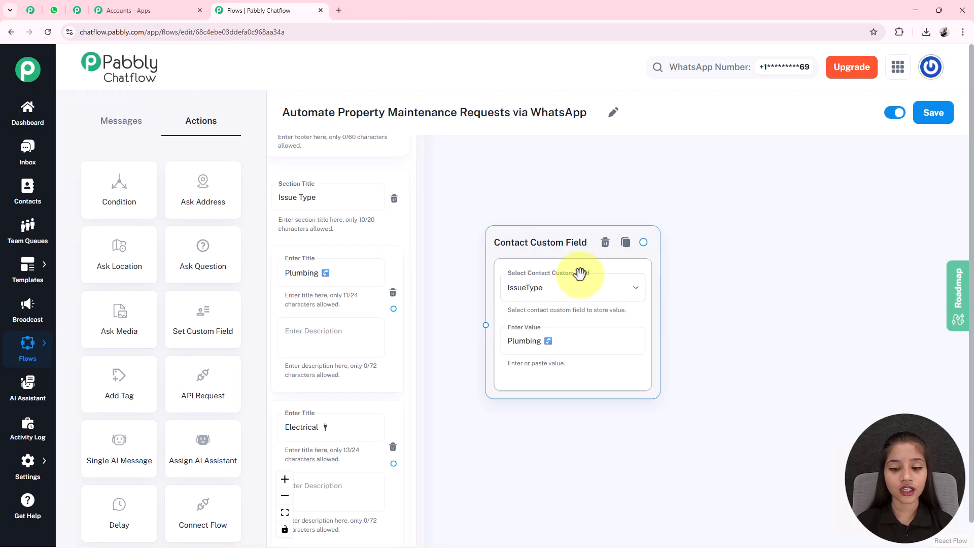
Step: Add two more Contact Custom Field nodes and place them below the Plumbing one, beside the list's remaining items
{"action": "left_click_drag", "start_coordinate": [565, 446], "coordinate": [655, 423]}
{"action": "left_click", "coordinate": [669, 211]}
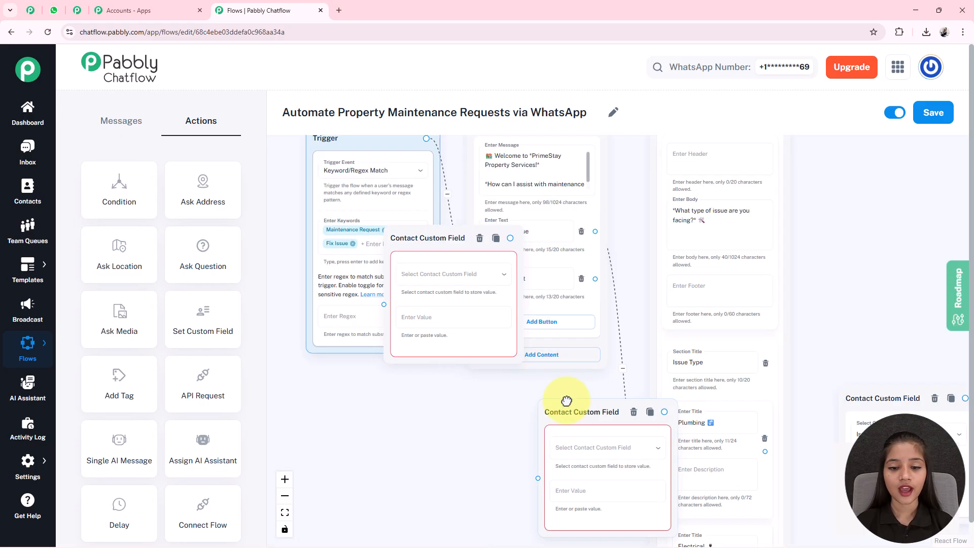
{"action": "left_click_drag", "start_coordinate": [567, 401], "coordinate": [876, 373]}
{"action": "left_click_drag", "start_coordinate": [876, 373], "coordinate": [877, 363]}
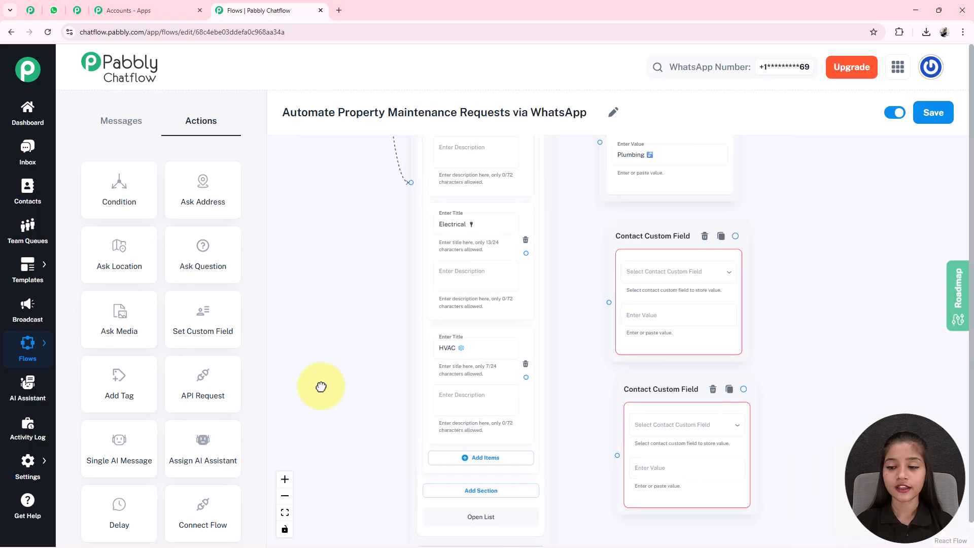
Step: Set the two new Contact Custom Field nodes to store "Electrical 🔌" and "HVAC ❄️" respectively in the IssueType field
{"action": "left_click", "coordinate": [664, 276]}
{"action": "scroll", "coordinate": [675, 458], "scroll_direction": "down", "scroll_amount": 5}
{"action": "scroll", "coordinate": [675, 458], "scroll_direction": "down", "scroll_amount": 15}
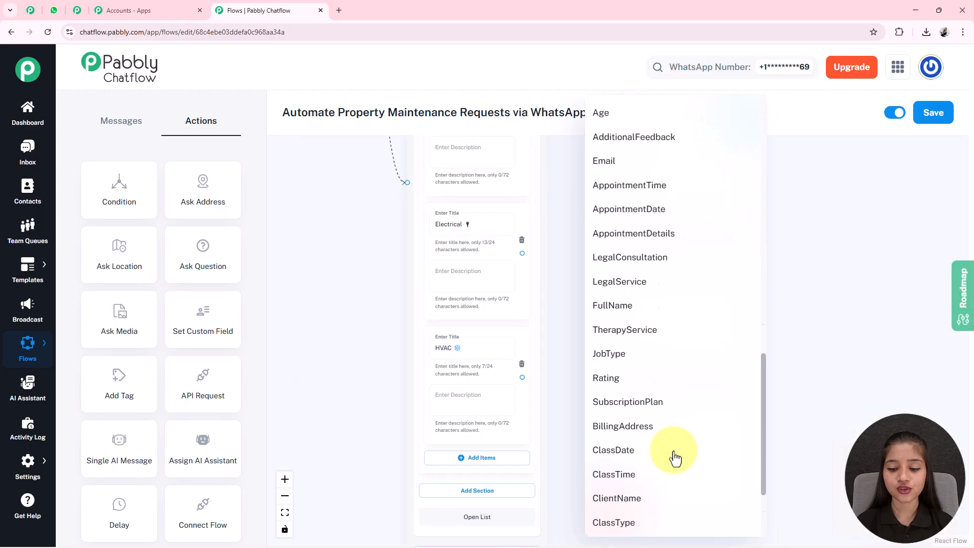
{"action": "left_click", "coordinate": [593, 453]}
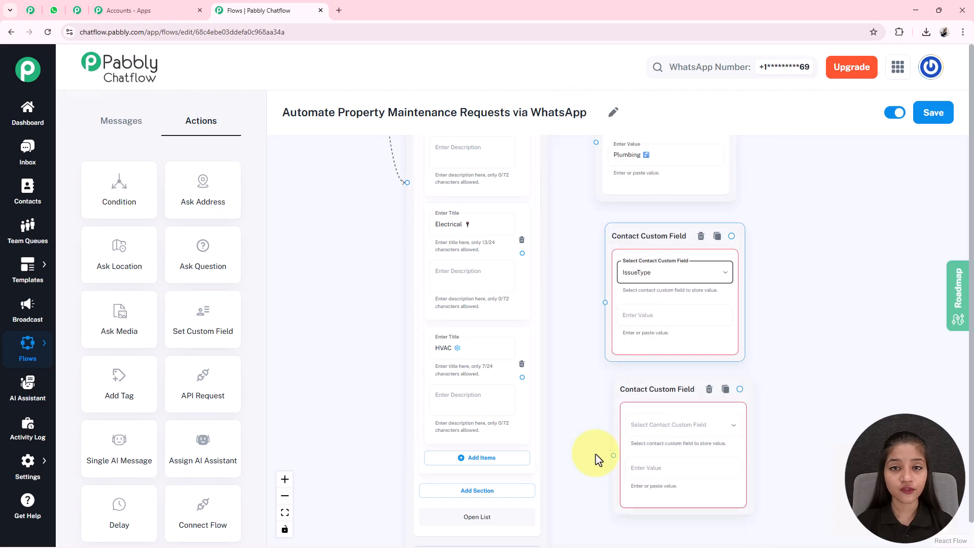
{"action": "double_click", "coordinate": [447, 229]}
{"action": "left_click", "coordinate": [635, 311]}
{"action": "type", "text": "Electrical 🔌"}
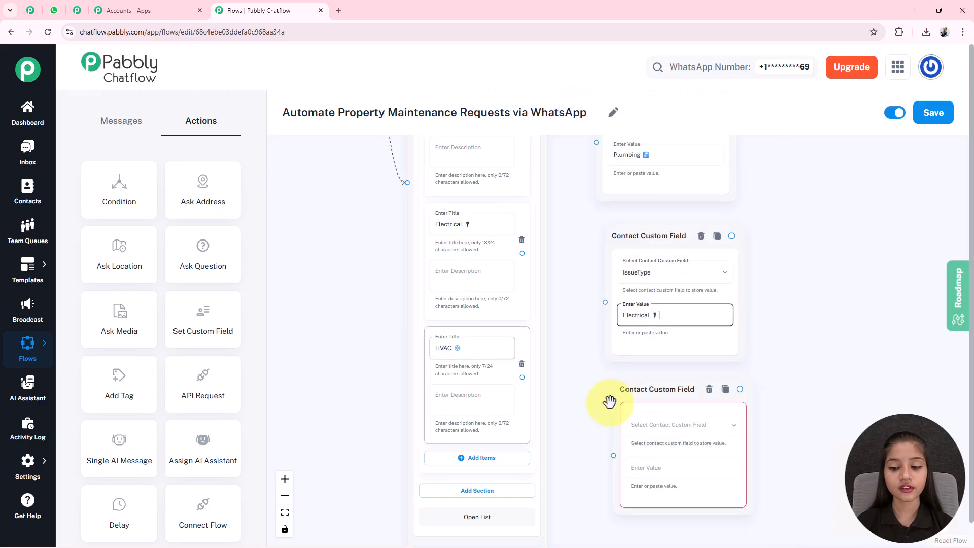
{"action": "left_click", "coordinate": [695, 424]}
{"action": "scroll", "coordinate": [665, 426], "scroll_direction": "down", "scroll_amount": 1}
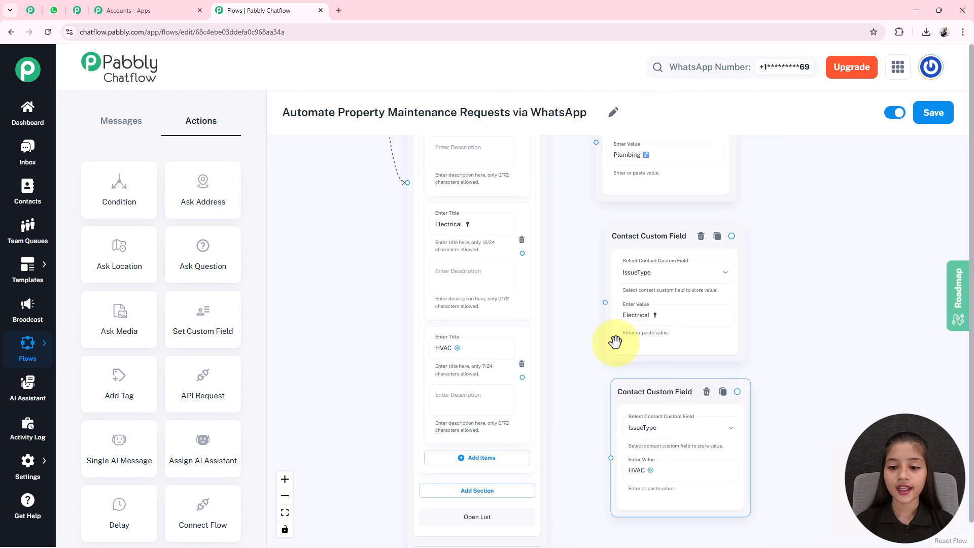
Step: Connect the Plumbing, Electrical and HVAC list items to their matching Contact Custom Field nodes
{"action": "left_click_drag", "start_coordinate": [589, 233], "coordinate": [556, 316]}
{"action": "left_click_drag", "start_coordinate": [490, 213], "coordinate": [566, 227]}
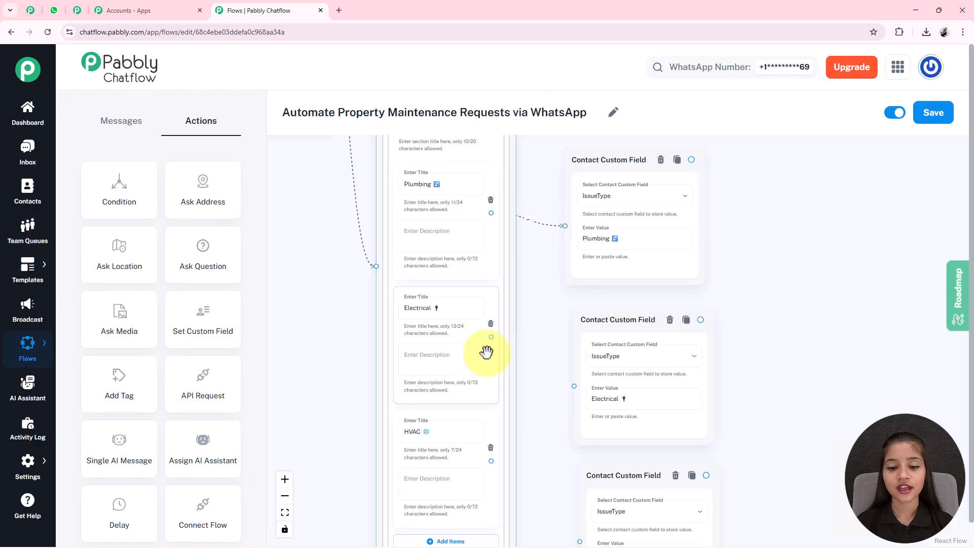
{"action": "left_click_drag", "start_coordinate": [491, 337], "coordinate": [573, 386]}
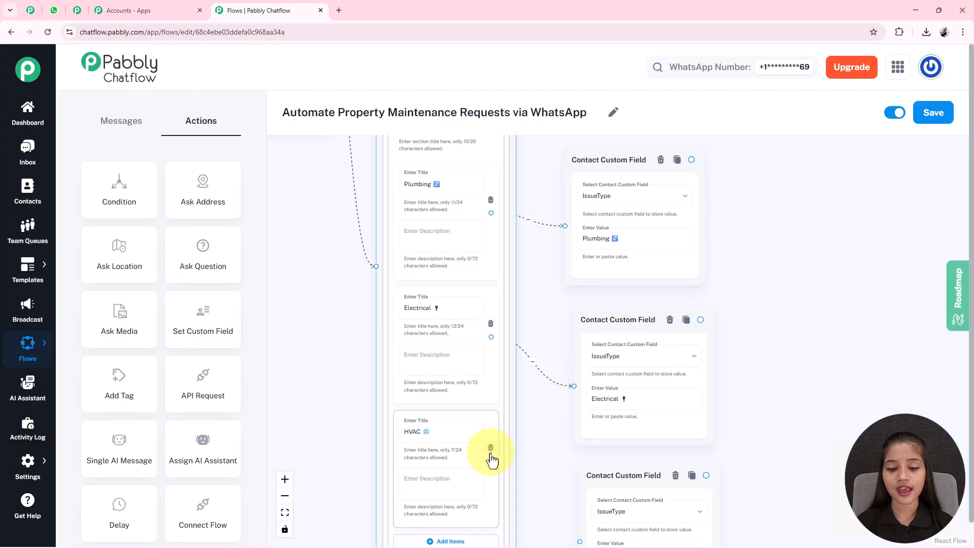
{"action": "left_click_drag", "start_coordinate": [492, 461], "coordinate": [573, 453]}
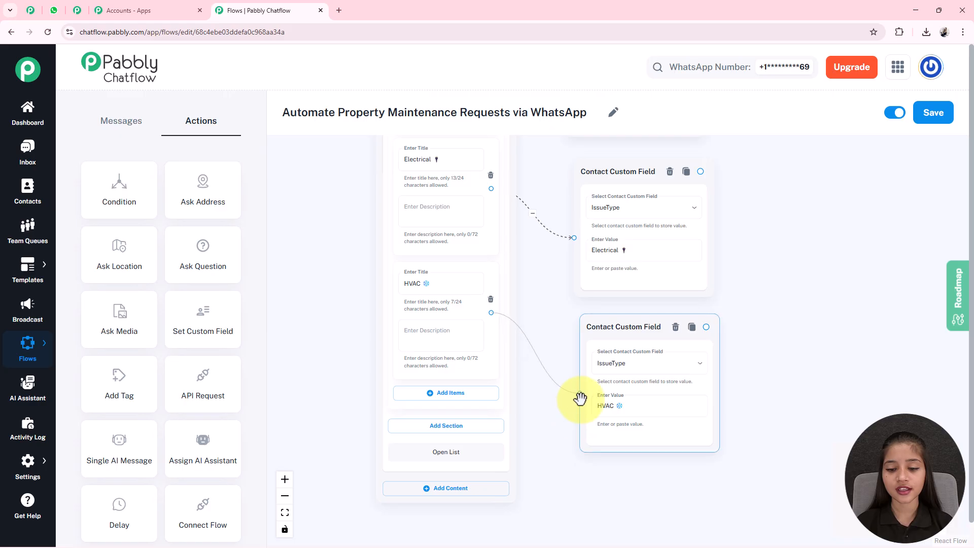
Step: Arrange the three Contact Custom Field nodes in an aligned column beside the List node
{"action": "left_click_drag", "start_coordinate": [597, 332], "coordinate": [589, 337]}
{"action": "left_click", "coordinate": [714, 428]}
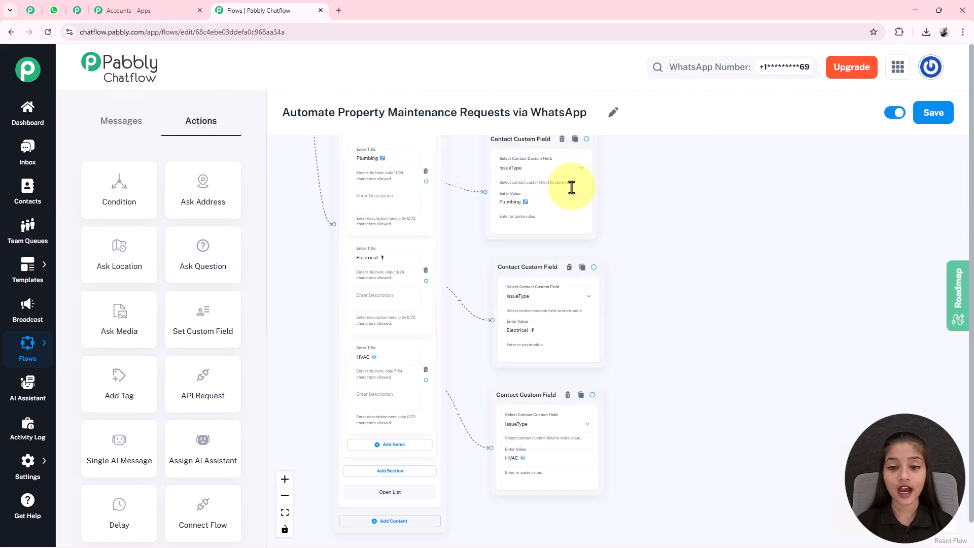
{"action": "left_click", "coordinate": [539, 148]}
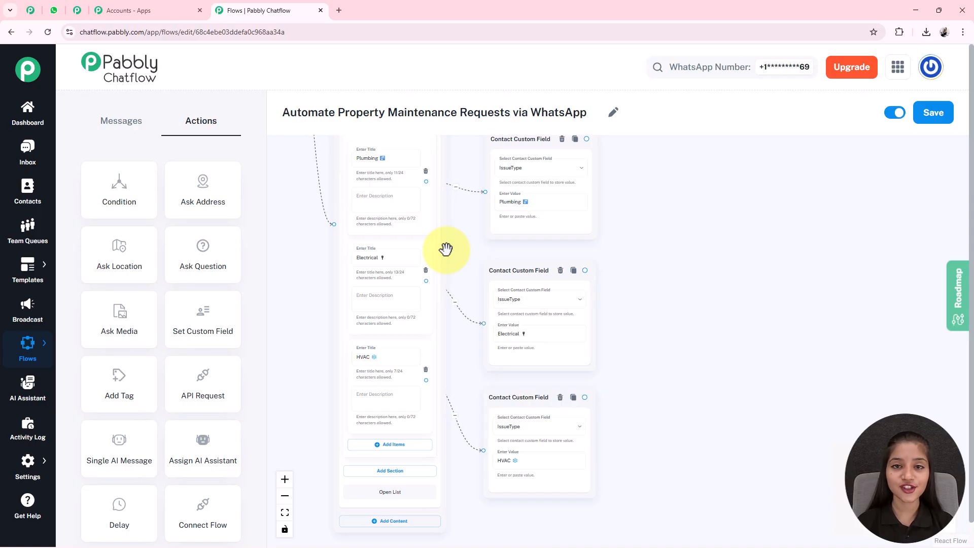
{"action": "left_click_drag", "start_coordinate": [604, 323], "coordinate": [591, 322]}
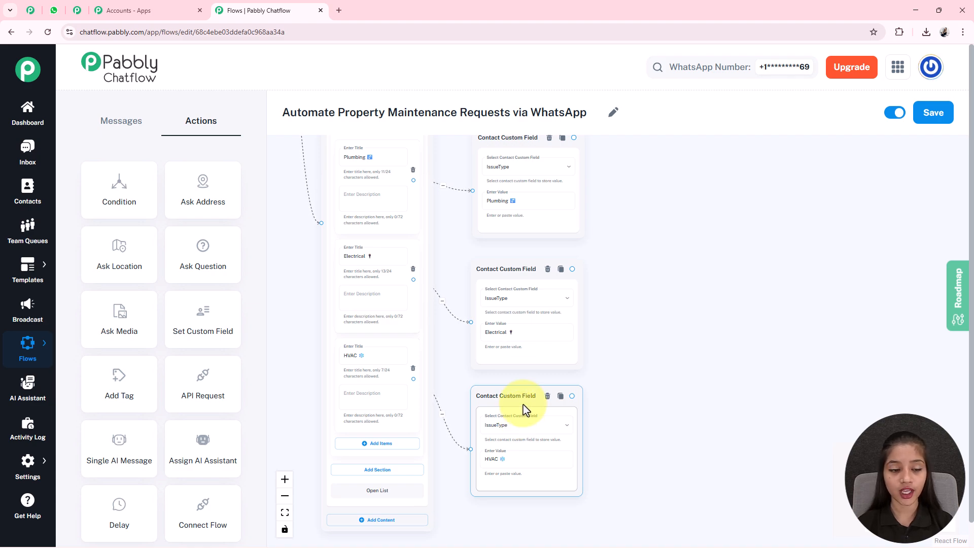
Step: Add an Ask Question action node and place it beyond the column of Contact Custom Field nodes
{"action": "left_click", "coordinate": [219, 263]}
{"action": "left_click_drag", "start_coordinate": [297, 285], "coordinate": [605, 430]}
{"action": "left_click_drag", "start_coordinate": [461, 163], "coordinate": [787, 374]}
{"action": "left_click_drag", "start_coordinate": [787, 294], "coordinate": [545, 186]}
{"action": "scroll", "coordinate": [606, 283], "scroll_direction": "up", "scroll_amount": 3}
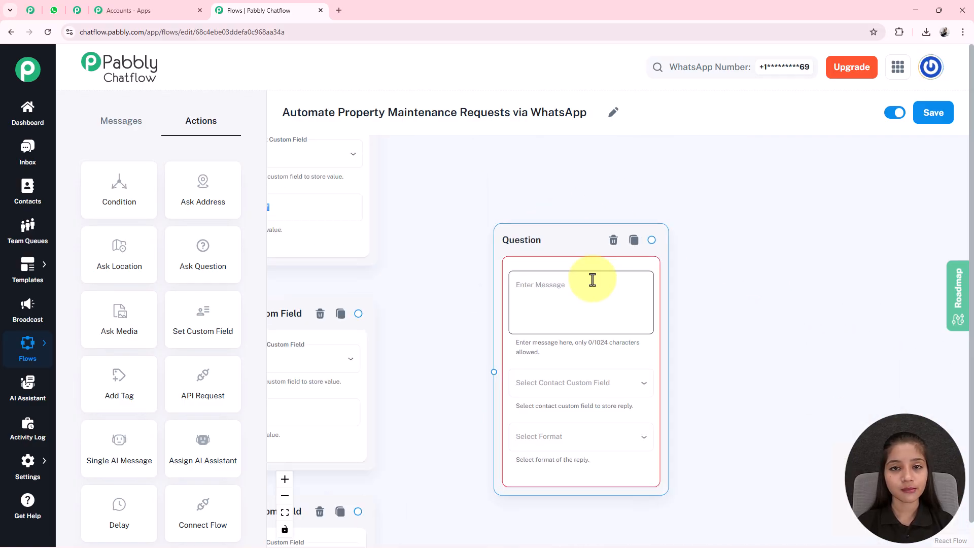
{"action": "left_click_drag", "start_coordinate": [568, 244], "coordinate": [528, 237]}
Step: Enter "*Please share your Full Name first to book $IssueType for maintenance.* 📝" as the Question node's message
{"action": "left_click", "coordinate": [487, 274]}
{"action": "type", "text": "*Please share your Full Name first to book $IssueType for maintenance.* 📝"}
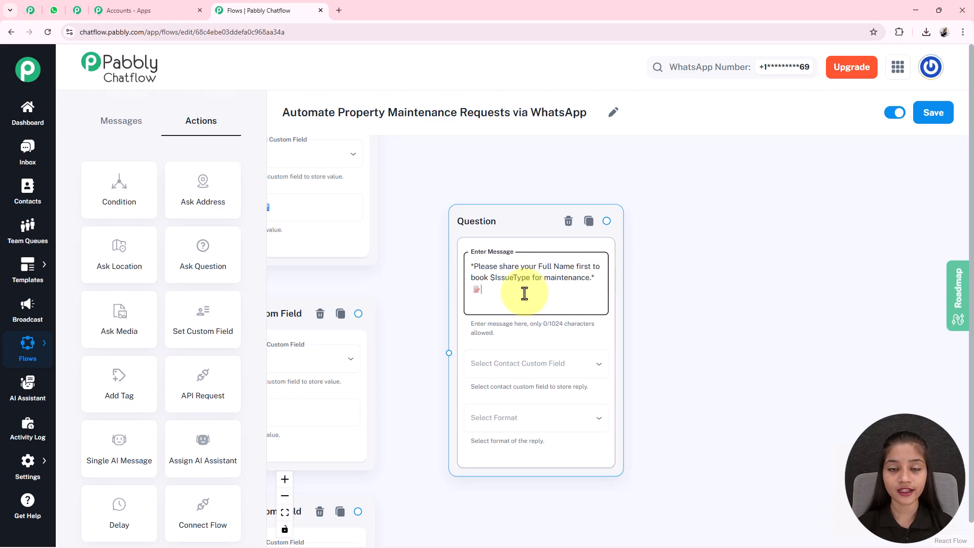
{"action": "scroll", "coordinate": [524, 290], "scroll_direction": "up", "scroll_amount": 2}
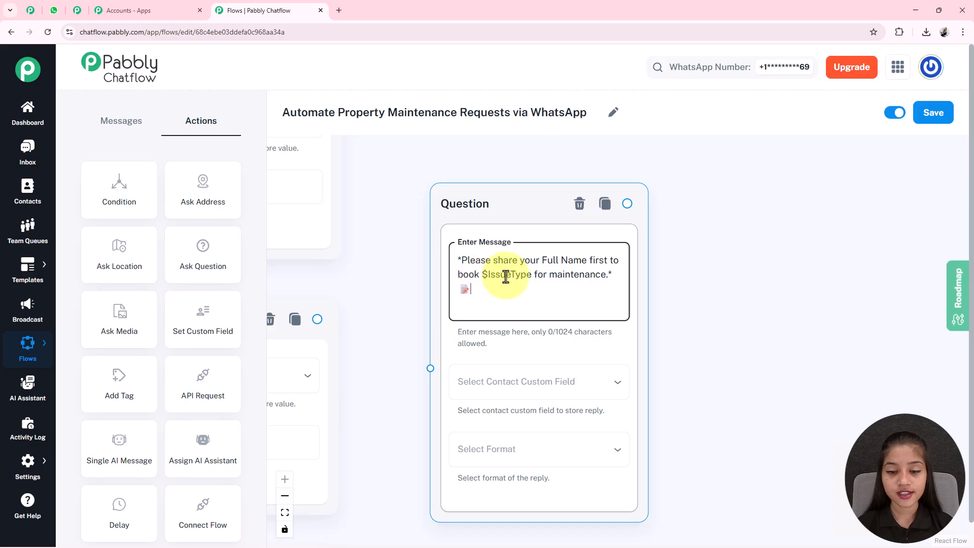
{"action": "scroll", "coordinate": [490, 282], "scroll_direction": "down", "scroll_amount": 3}
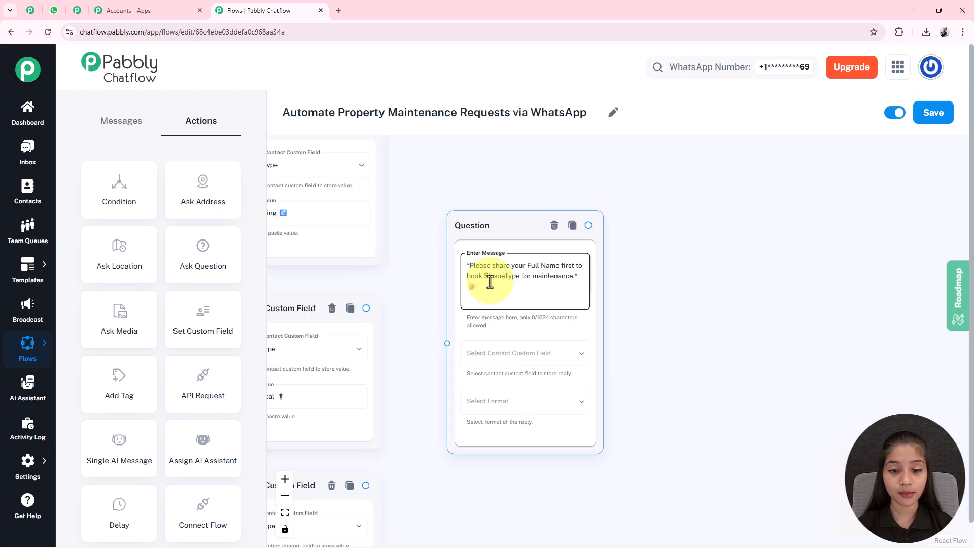
{"action": "left_click_drag", "start_coordinate": [395, 276], "coordinate": [502, 263]}
{"action": "scroll", "coordinate": [503, 264], "scroll_direction": "down", "scroll_amount": 2}
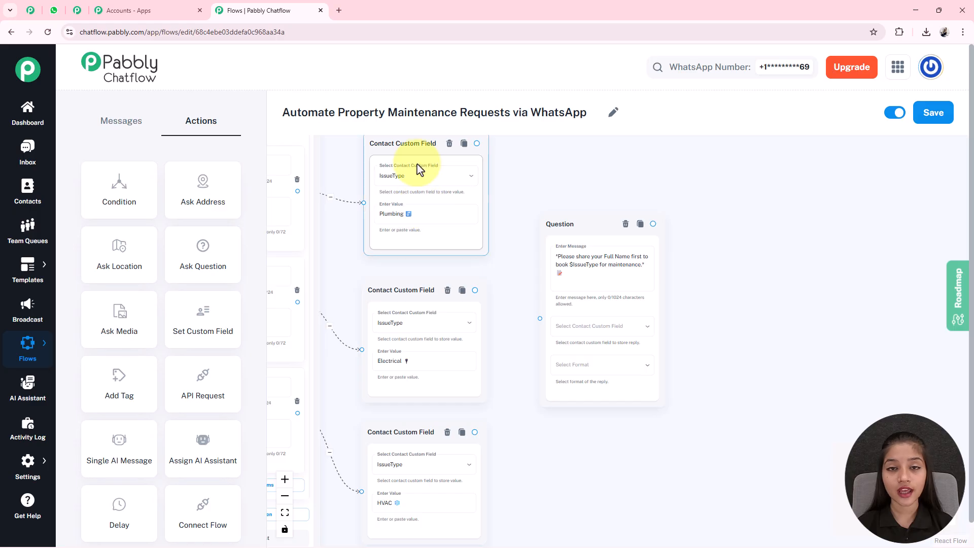
{"action": "left_click_drag", "start_coordinate": [451, 269], "coordinate": [401, 280]}
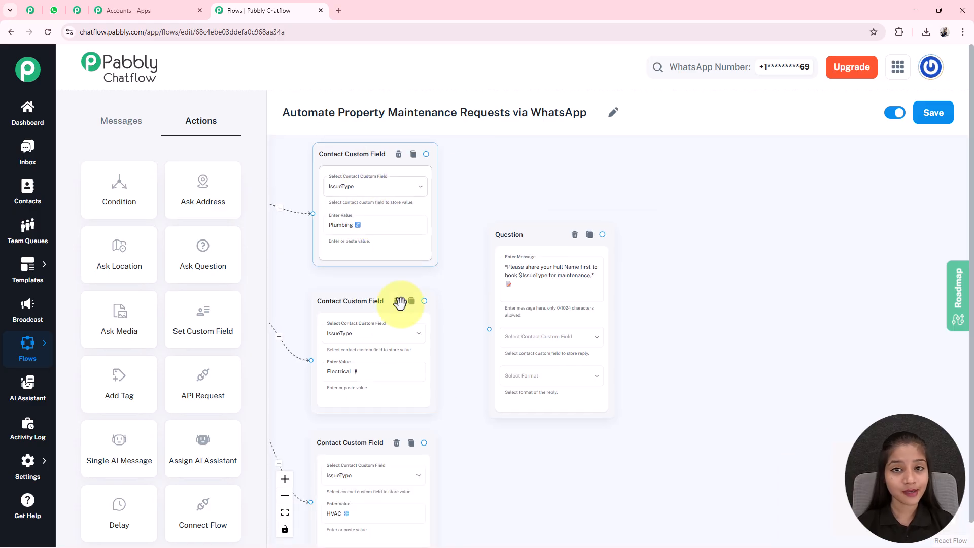
Step: Examine the Question node's full-name message with its $IssueType variable and the neighbouring Contact Custom Field nodes
{"action": "scroll", "coordinate": [528, 289], "scroll_direction": "up", "scroll_amount": 3}
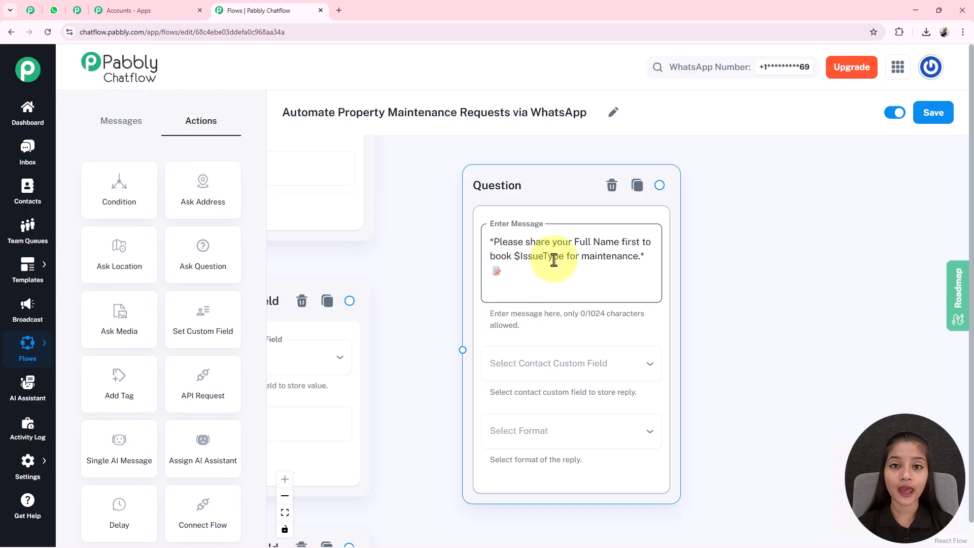
{"action": "scroll", "coordinate": [553, 261], "scroll_direction": "down", "scroll_amount": 3}
{"action": "left_click_drag", "start_coordinate": [459, 277], "coordinate": [485, 284]}
{"action": "scroll", "coordinate": [548, 252], "scroll_direction": "up", "scroll_amount": 3}
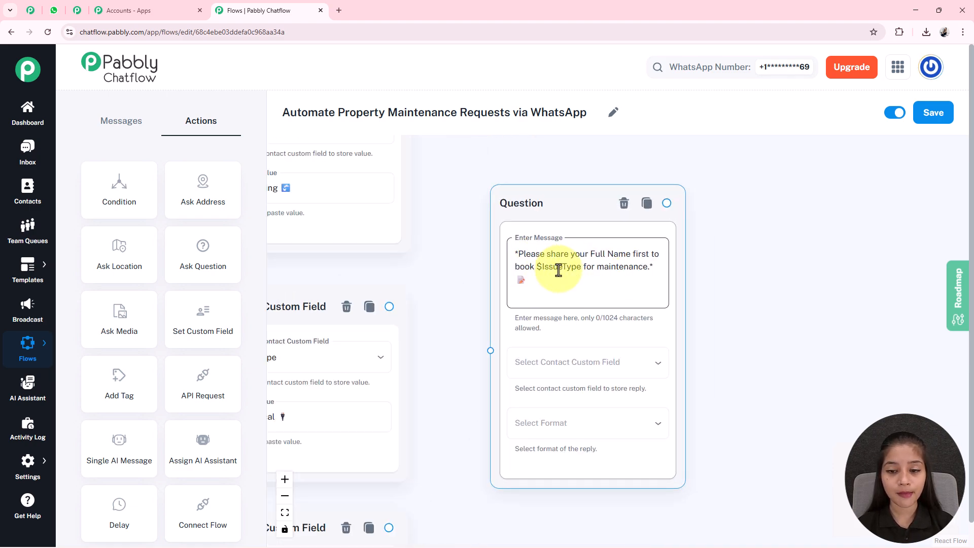
{"action": "left_click_drag", "start_coordinate": [448, 341], "coordinate": [497, 265]}
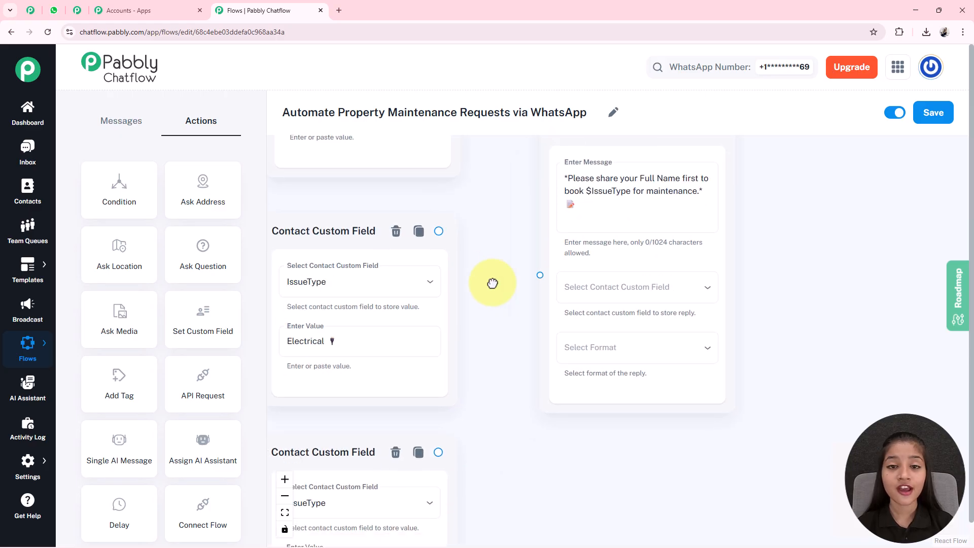
{"action": "left_click_drag", "start_coordinate": [508, 192], "coordinate": [448, 213]}
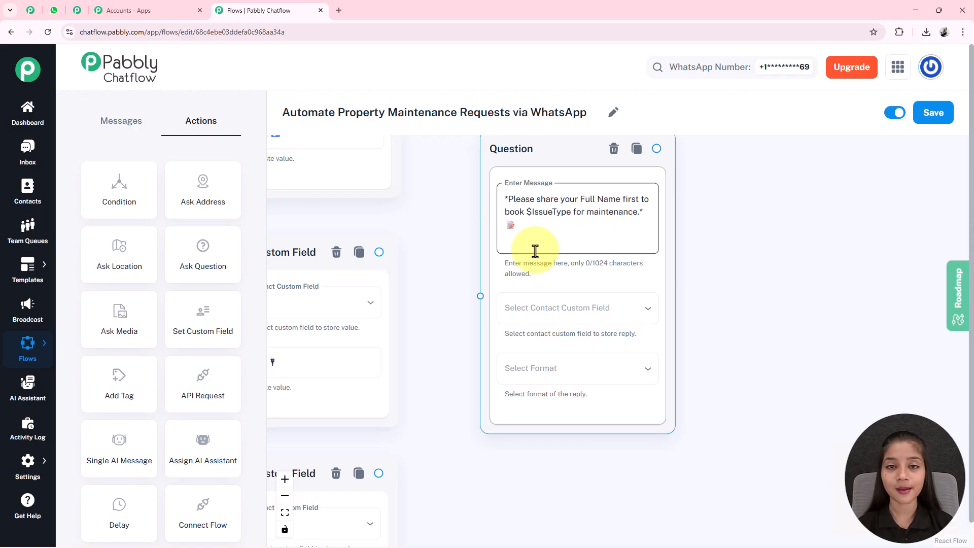
{"action": "scroll", "coordinate": [536, 251], "scroll_direction": "down", "scroll_amount": 2}
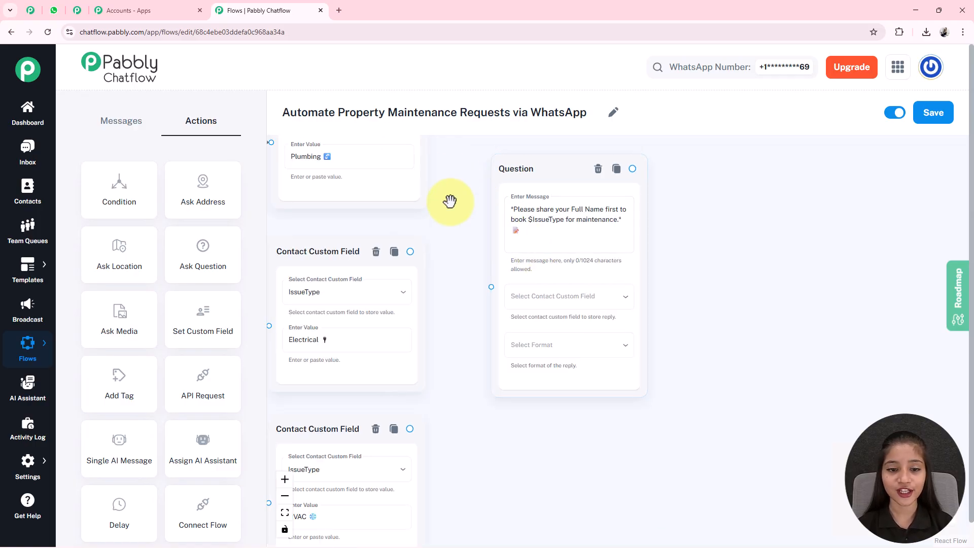
{"action": "scroll", "coordinate": [450, 176], "scroll_direction": "down", "scroll_amount": 1}
{"action": "left_click_drag", "start_coordinate": [435, 377], "coordinate": [452, 434]}
{"action": "scroll", "coordinate": [426, 345], "scroll_direction": "up", "scroll_amount": 3}
Step: Set the full-name question to store its reply in the FullName contact custom field and use the Text format
{"action": "left_click_drag", "start_coordinate": [469, 379], "coordinate": [335, 385]}
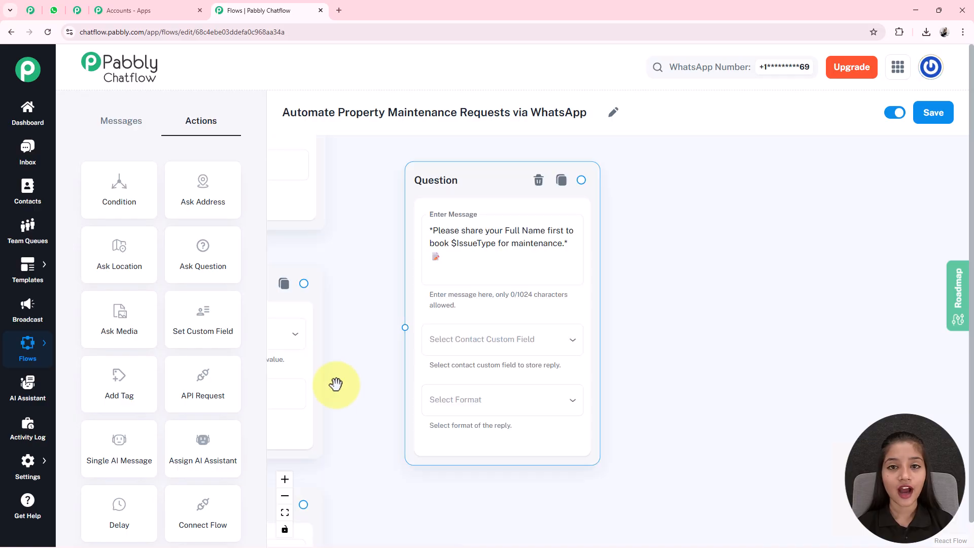
{"action": "left_click", "coordinate": [530, 350]}
{"action": "scroll", "coordinate": [459, 400], "scroll_direction": "down", "scroll_amount": 6}
{"action": "scroll", "coordinate": [458, 400], "scroll_direction": "down", "scroll_amount": 10}
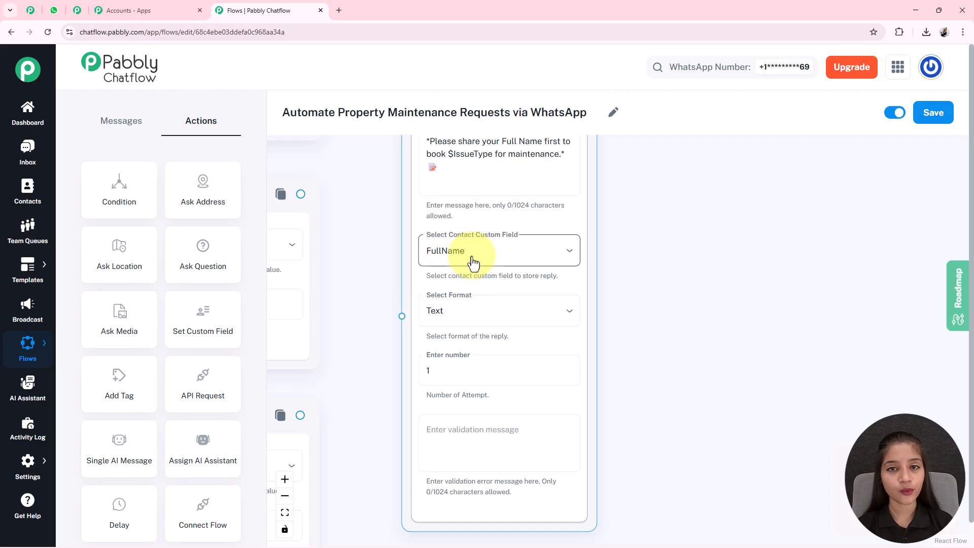
{"action": "scroll", "coordinate": [632, 390], "scroll_direction": "down", "scroll_amount": 2}
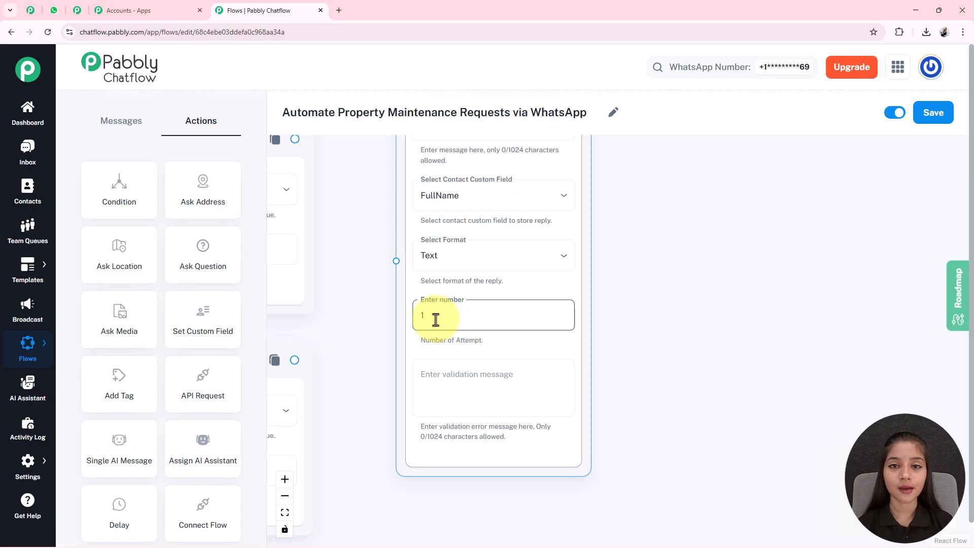
{"action": "scroll", "coordinate": [444, 329], "scroll_direction": "up", "scroll_amount": 1}
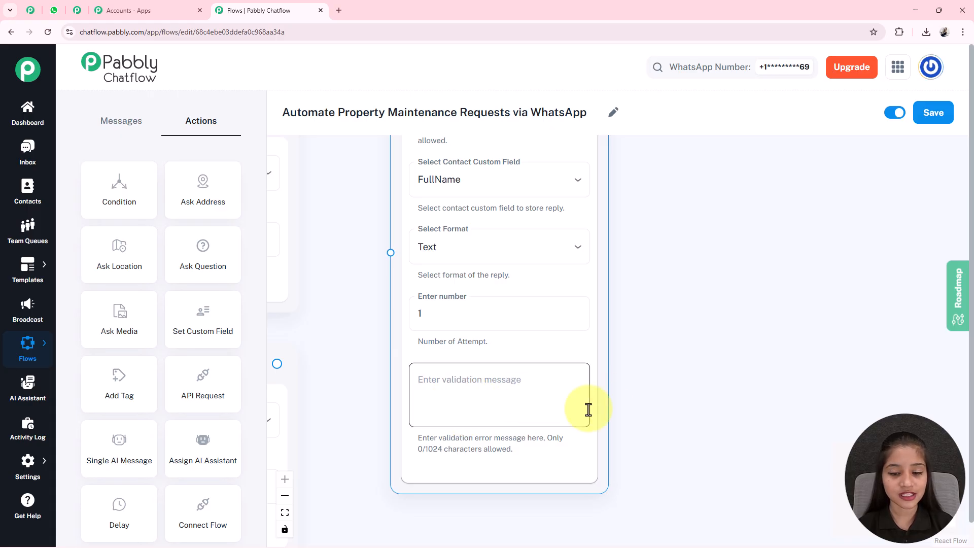
{"action": "scroll", "coordinate": [404, 322], "scroll_direction": "down", "scroll_amount": 3}
{"action": "scroll", "coordinate": [422, 337], "scroll_direction": "up", "scroll_amount": 3}
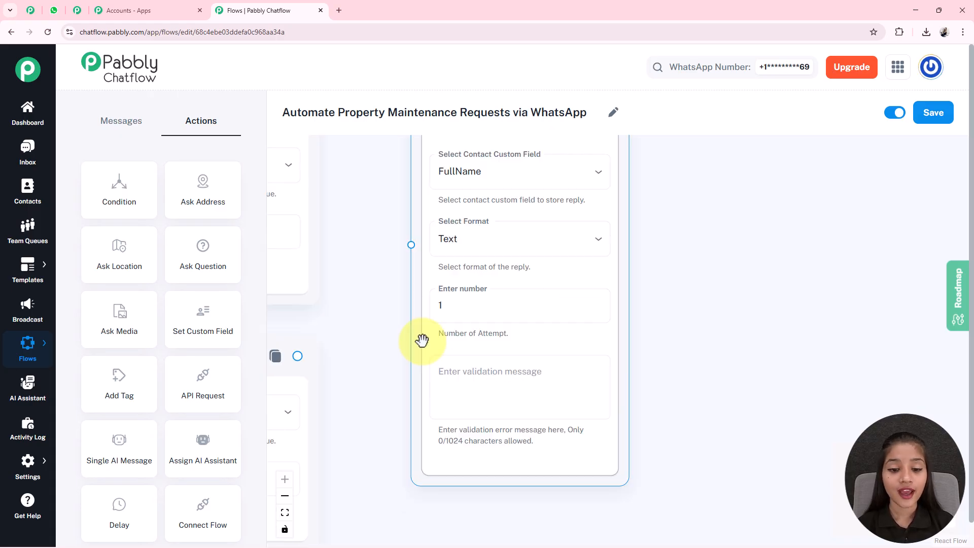
{"action": "left_click", "coordinate": [473, 309]}
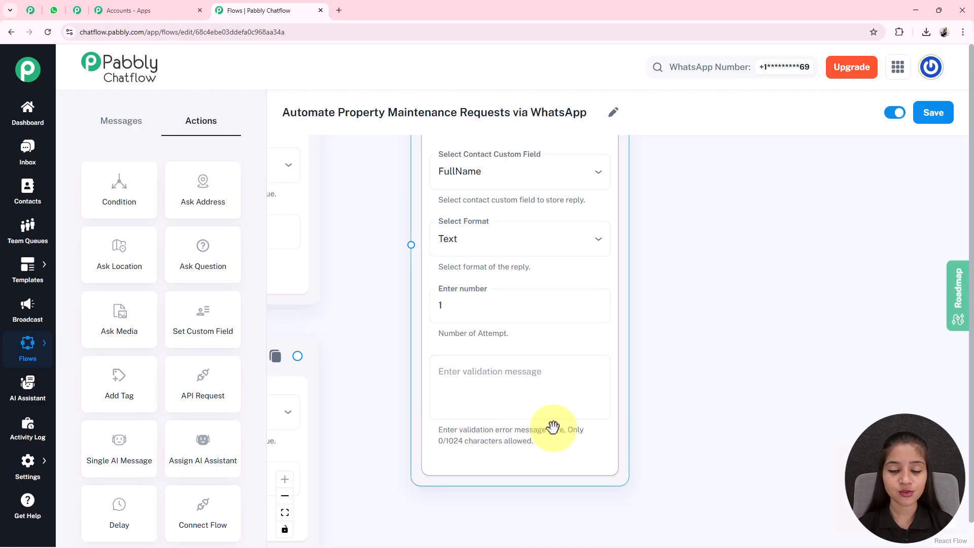
Step: Connect the Plumbing, Electrical and HVAC Contact Custom Field nodes to the full-name Question node
{"action": "scroll", "coordinate": [414, 337], "scroll_direction": "down", "scroll_amount": 2}
{"action": "left_click_drag", "start_coordinate": [381, 308], "coordinate": [533, 425]}
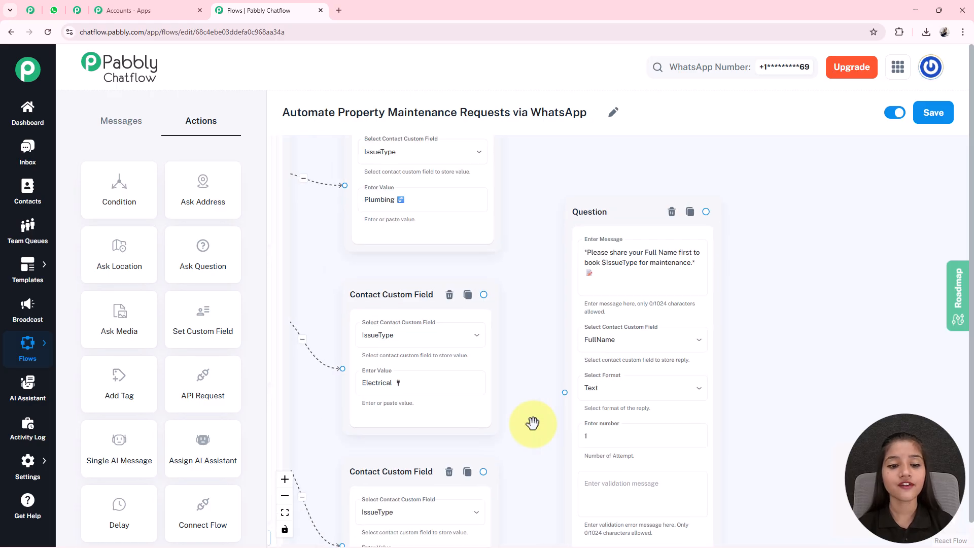
{"action": "scroll", "coordinate": [501, 188], "scroll_direction": "down", "scroll_amount": 2}
{"action": "left_click", "coordinate": [609, 363]}
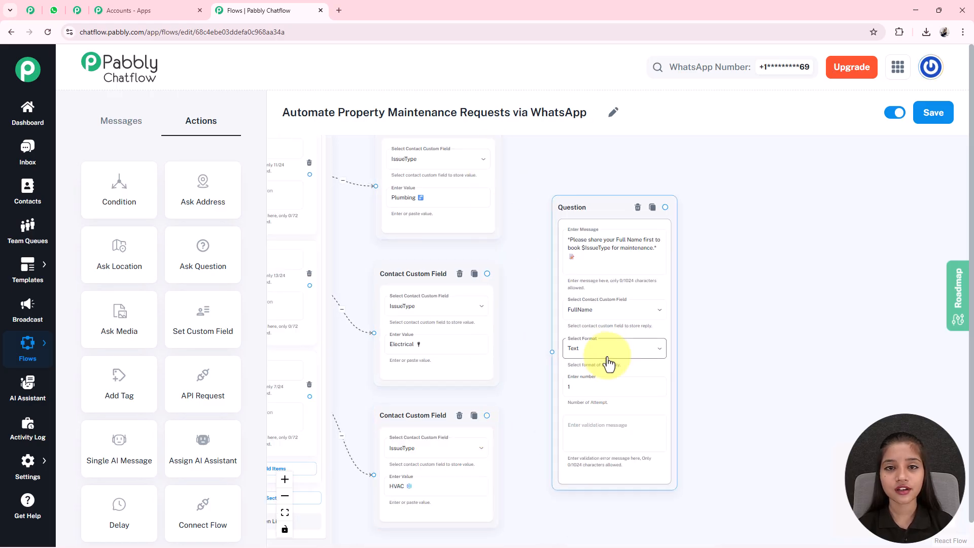
{"action": "left_click_drag", "start_coordinate": [539, 277], "coordinate": [531, 319]}
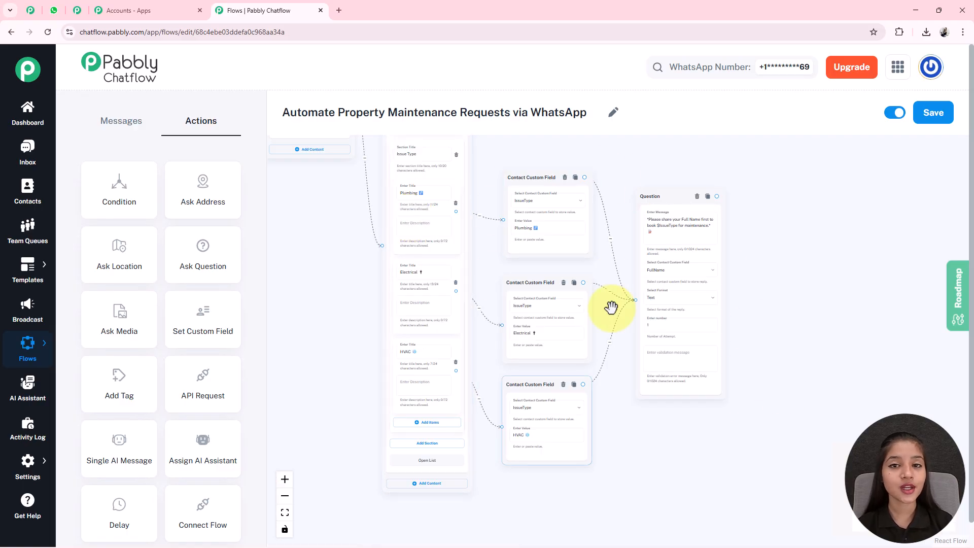
Step: Add an Ask Question node beyond the full-name question with the message "*Please provide your unit number and a brief description of the issue.* 📝"
{"action": "left_click_drag", "start_coordinate": [771, 265], "coordinate": [629, 270]}
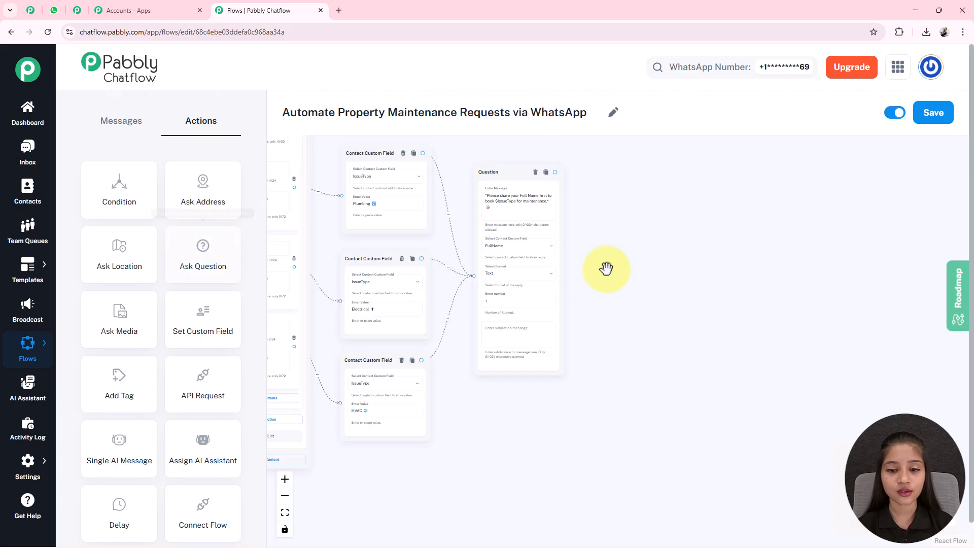
{"action": "left_click_drag", "start_coordinate": [606, 268], "coordinate": [920, 308]}
{"action": "left_click_drag", "start_coordinate": [432, 212], "coordinate": [924, 309]}
{"action": "left_click_drag", "start_coordinate": [853, 180], "coordinate": [571, 183]}
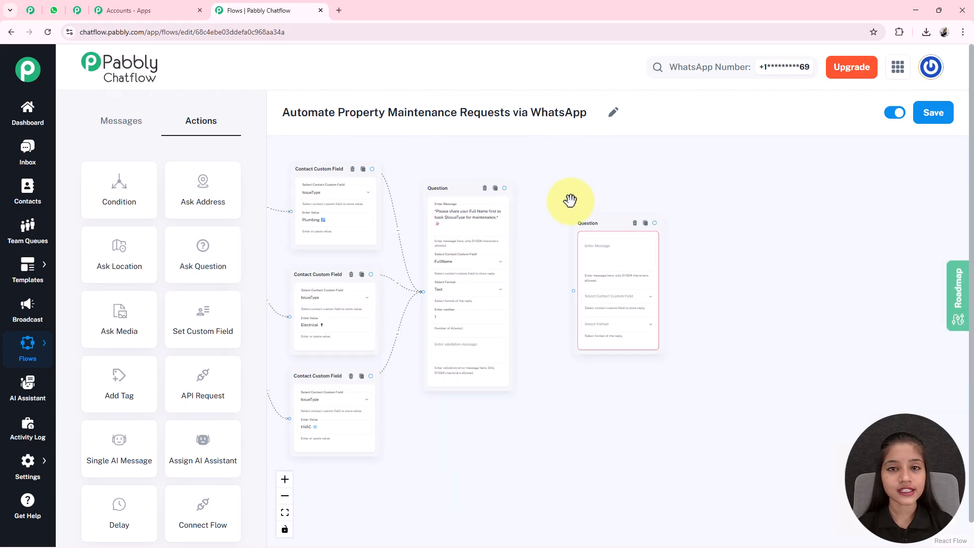
{"action": "scroll", "coordinate": [571, 193], "scroll_direction": "up", "scroll_amount": 4}
{"action": "left_click", "coordinate": [558, 270]}
{"action": "type", "text": "*Please provide your unit number and a brief description of the issue.*"}
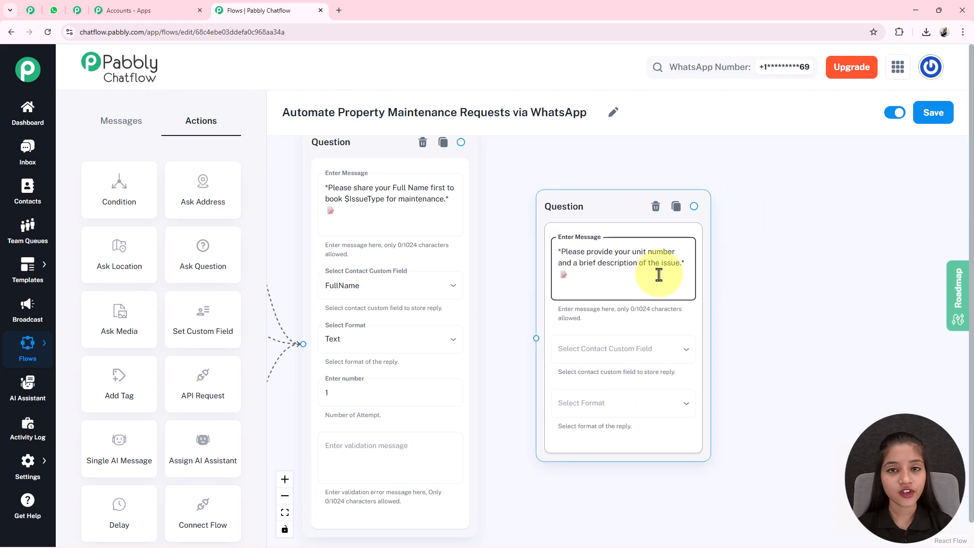
Step: Set the unit number question to store its reply in the Description contact custom field with the format Any
{"action": "left_click_drag", "start_coordinate": [769, 324], "coordinate": [687, 284]}
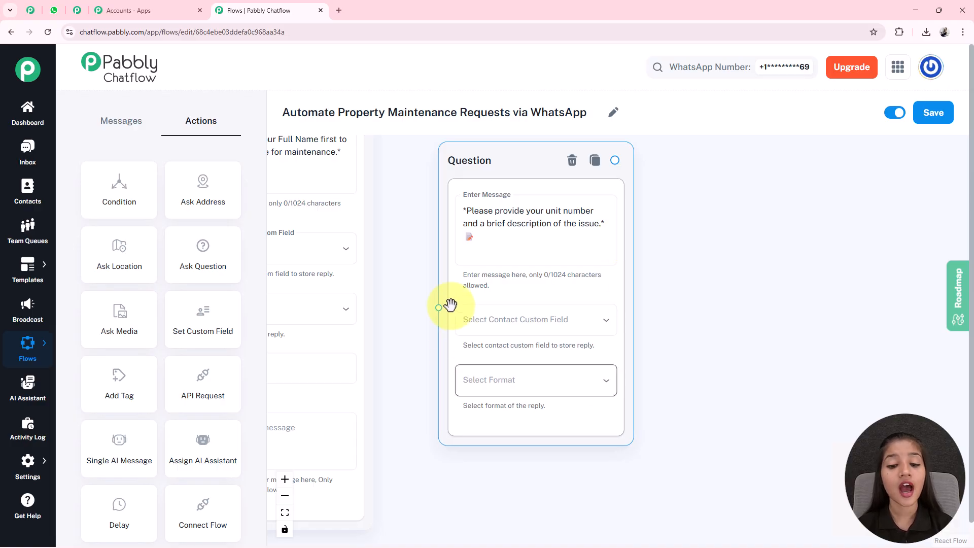
{"action": "left_click", "coordinate": [553, 329]}
{"action": "scroll", "coordinate": [532, 322], "scroll_direction": "down", "scroll_amount": 5}
{"action": "scroll", "coordinate": [487, 284], "scroll_direction": "up", "scroll_amount": 5}
{"action": "left_click", "coordinate": [461, 253]}
{"action": "left_click", "coordinate": [464, 375]}
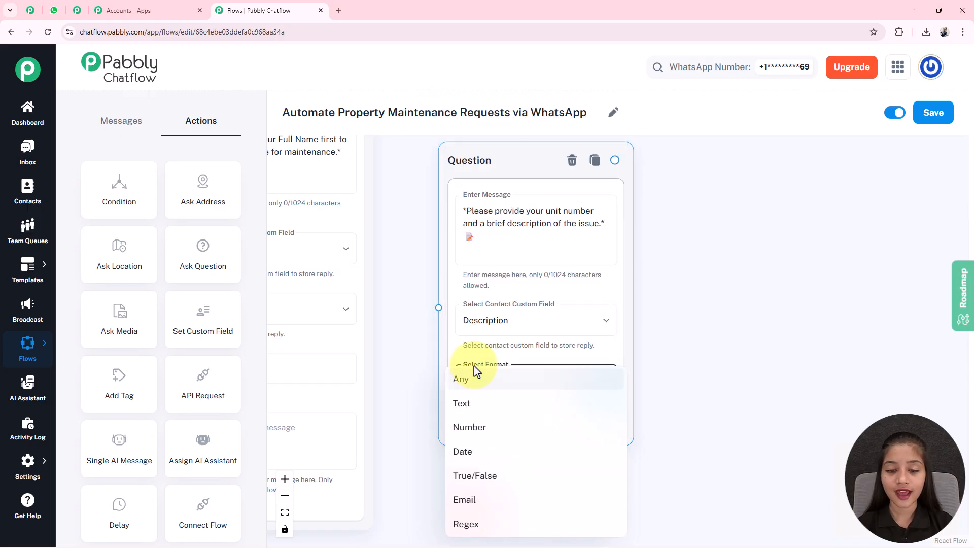
{"action": "left_click", "coordinate": [481, 391]}
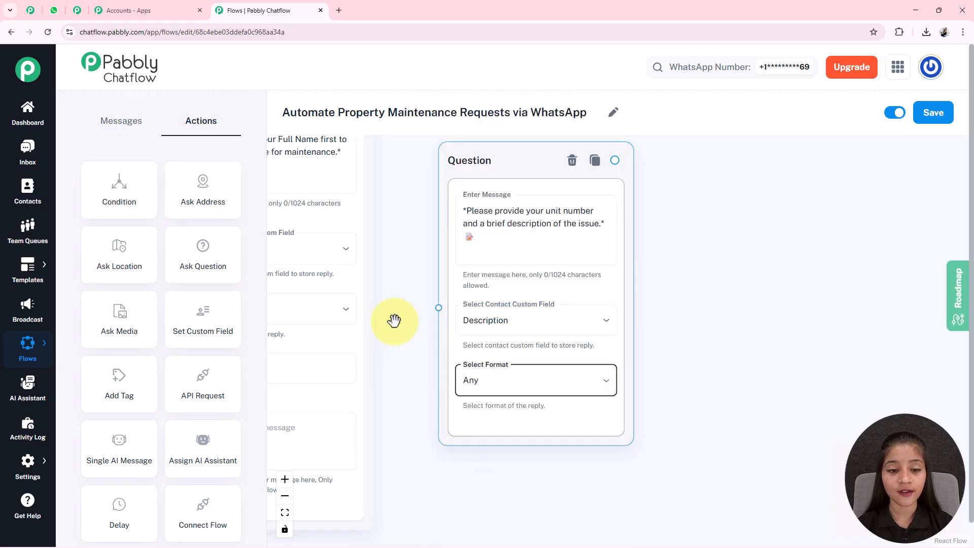
Step: Connect the full-name Question node to the unit number and description Question node
{"action": "left_click_drag", "start_coordinate": [391, 321], "coordinate": [531, 429]}
{"action": "left_click_drag", "start_coordinate": [495, 196], "coordinate": [538, 343]}
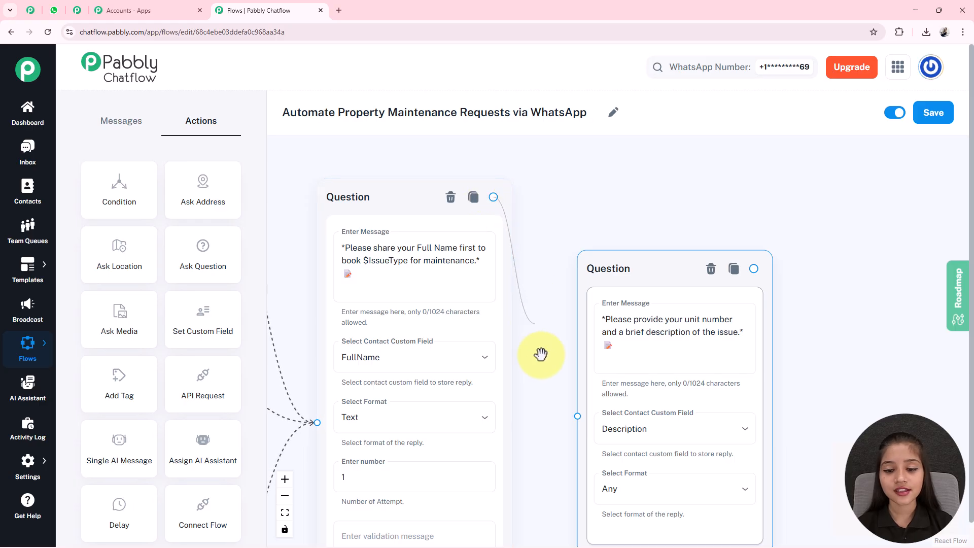
{"action": "left_click_drag", "start_coordinate": [578, 418], "coordinate": [340, 350]}
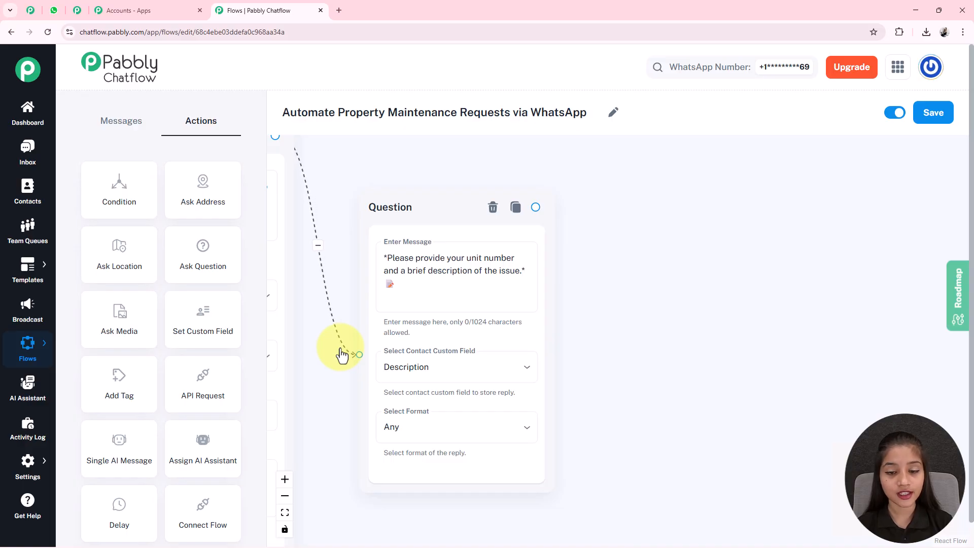
Step: Add an Ask Question node beyond the description question with the message "*Please share the date when you would like the maintenance to be done.* 📅"
{"action": "left_click", "coordinate": [214, 271]}
{"action": "left_click_drag", "start_coordinate": [577, 277], "coordinate": [854, 291]}
{"action": "scroll", "coordinate": [596, 308], "scroll_direction": "down", "scroll_amount": 8}
{"action": "left_click_drag", "start_coordinate": [297, 261], "coordinate": [712, 369]}
{"action": "scroll", "coordinate": [736, 319], "scroll_direction": "up", "scroll_amount": 5}
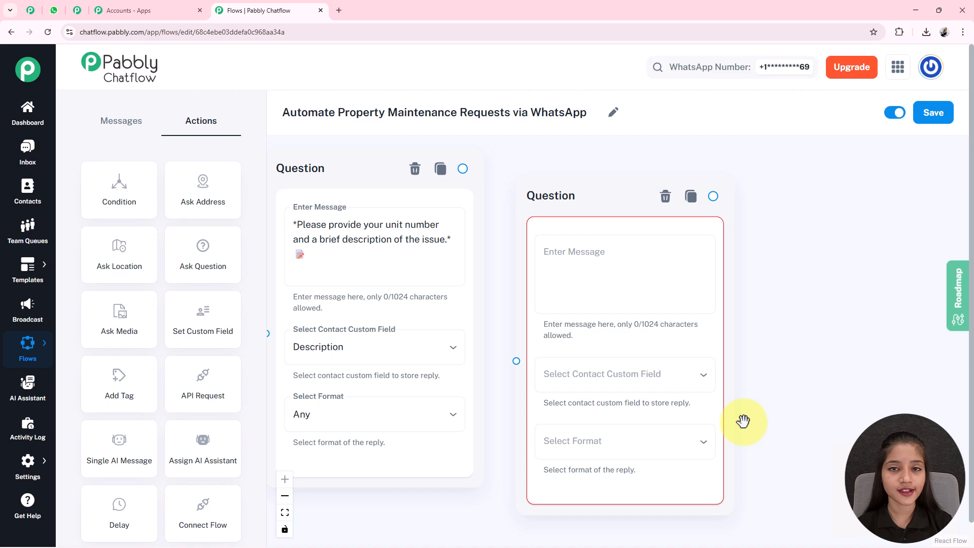
{"action": "left_click", "coordinate": [556, 294]}
{"action": "type", "text": "*Please share the date when you would like the maintenance to be done.* 📅"}
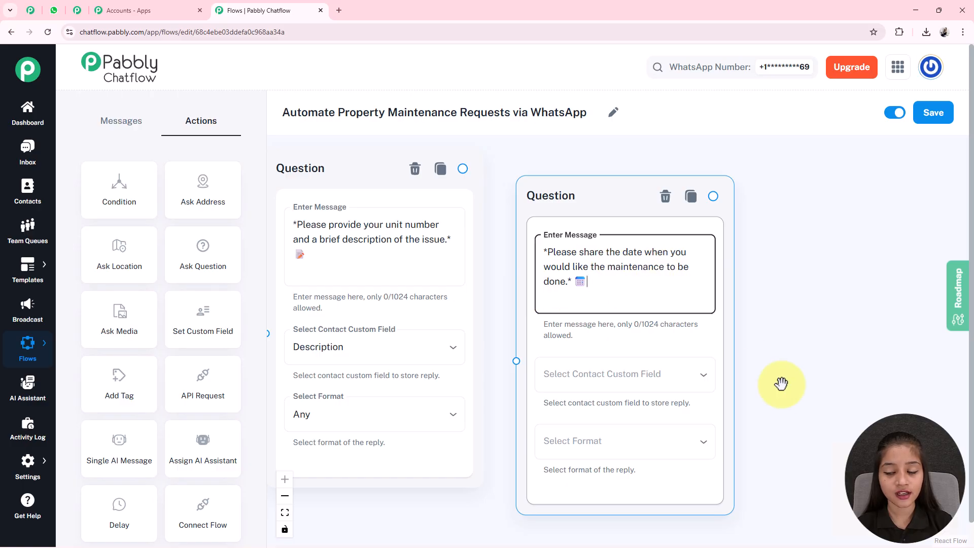
Step: Set the date question to store its reply in the MaintenanceDate contact custom field with the Date format
{"action": "left_click_drag", "start_coordinate": [776, 386], "coordinate": [716, 309]}
{"action": "left_click", "coordinate": [537, 301]}
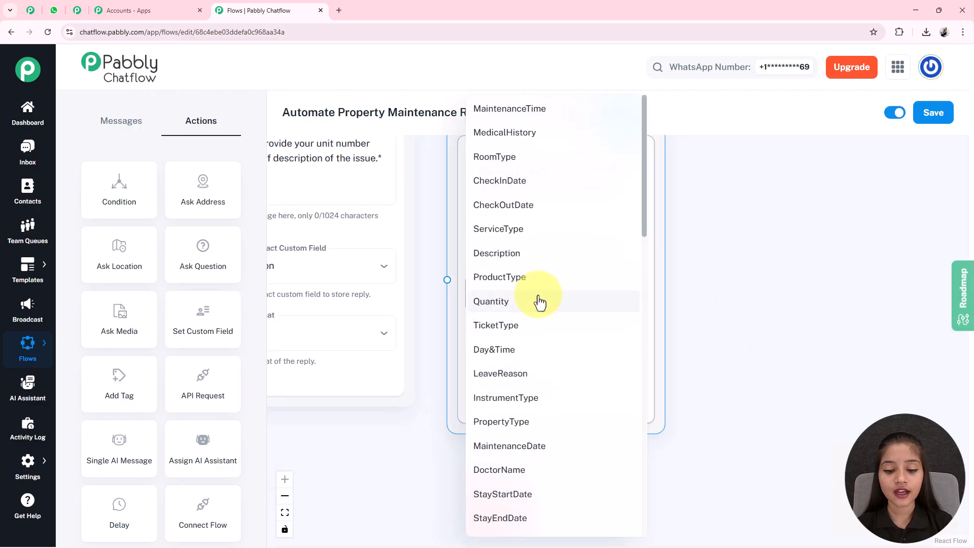
{"action": "left_click", "coordinate": [522, 446]}
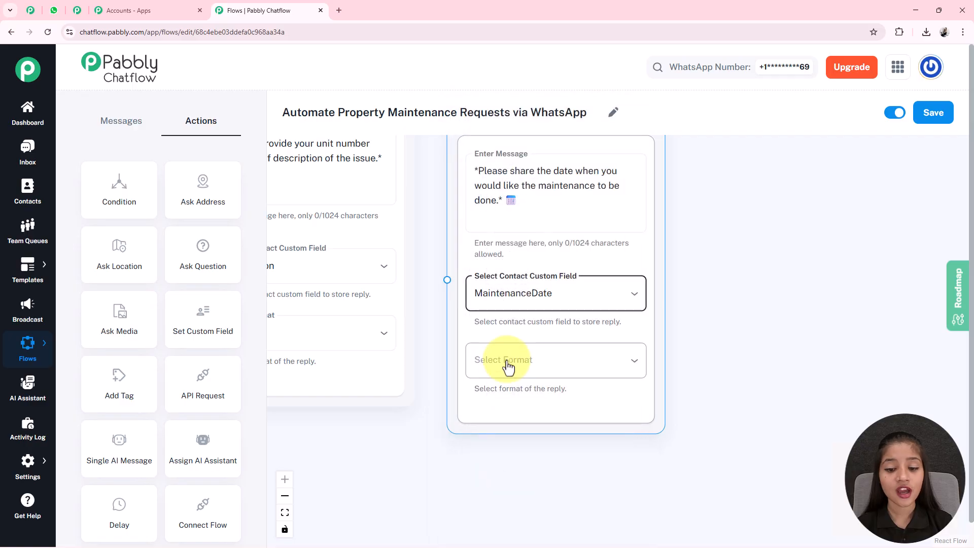
{"action": "left_click", "coordinate": [507, 366]}
{"action": "left_click", "coordinate": [491, 457]}
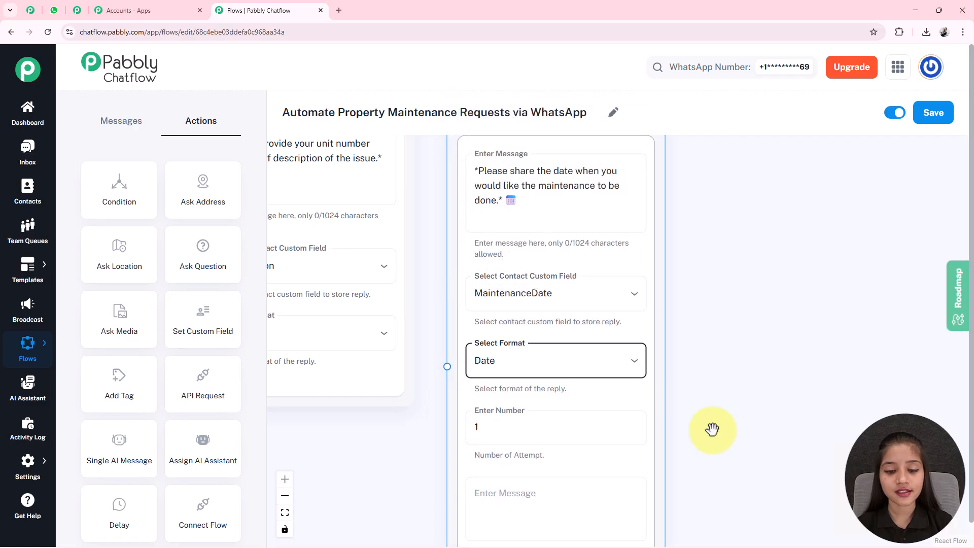
{"action": "scroll", "coordinate": [703, 421], "scroll_direction": "down", "scroll_amount": 4}
{"action": "left_click", "coordinate": [487, 332]}
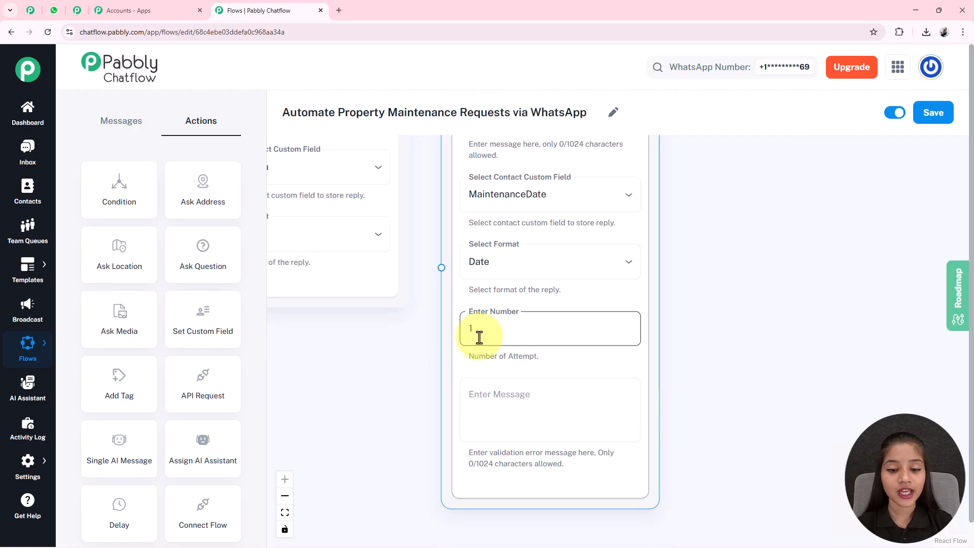
{"action": "left_click", "coordinate": [546, 414]}
Step: Connect the unit number and description Question node to the maintenance date Question node
{"action": "left_click", "coordinate": [428, 222]}
{"action": "left_click_drag", "start_coordinate": [429, 222], "coordinate": [510, 407]}
{"action": "scroll", "coordinate": [522, 339], "scroll_direction": "down", "scroll_amount": 2}
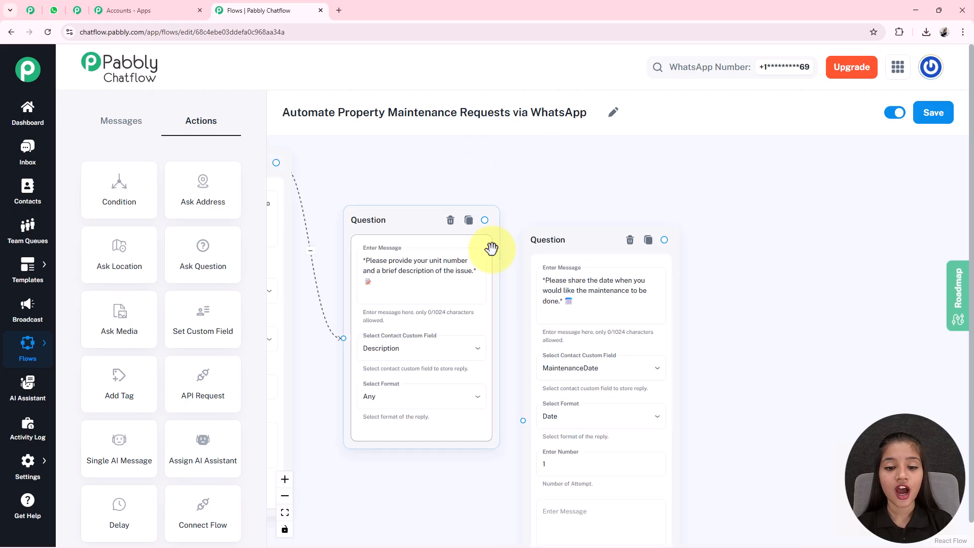
{"action": "left_click_drag", "start_coordinate": [500, 328], "coordinate": [524, 421]}
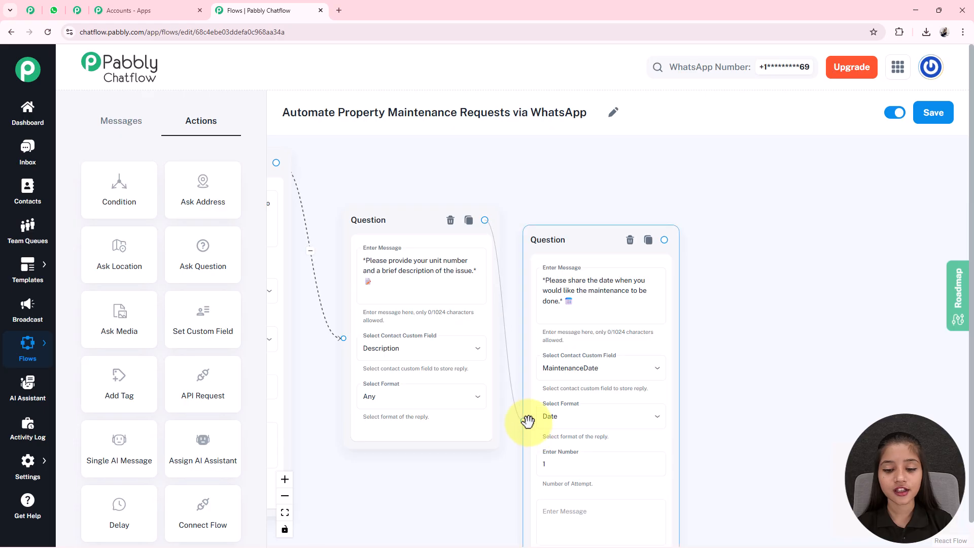
Step: Add an Ask Question node beyond the date question with the message "*Almost done! Now Please share the time you prefer for the maintenance visit.* ⏰"
{"action": "left_click_drag", "start_coordinate": [517, 361], "coordinate": [414, 316]}
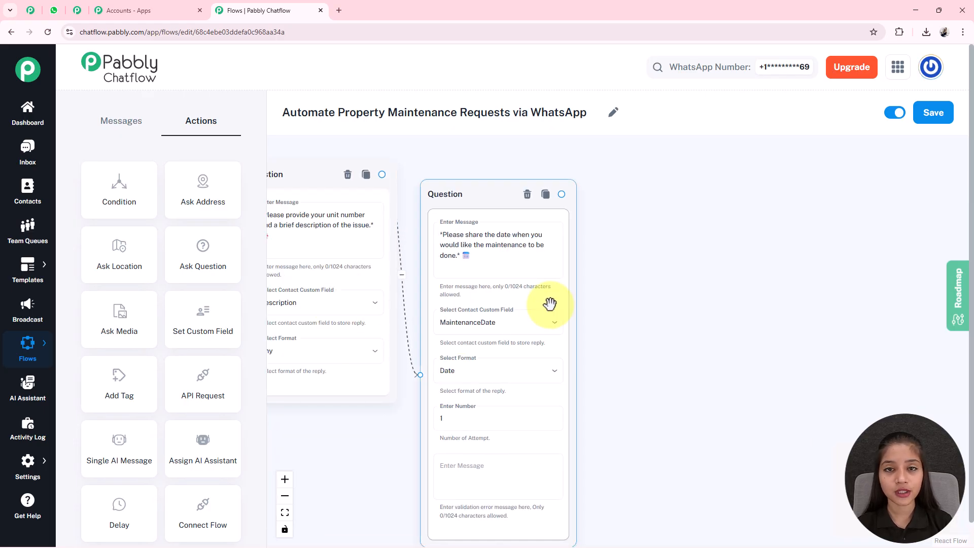
{"action": "left_click_drag", "start_coordinate": [652, 311], "coordinate": [583, 254]}
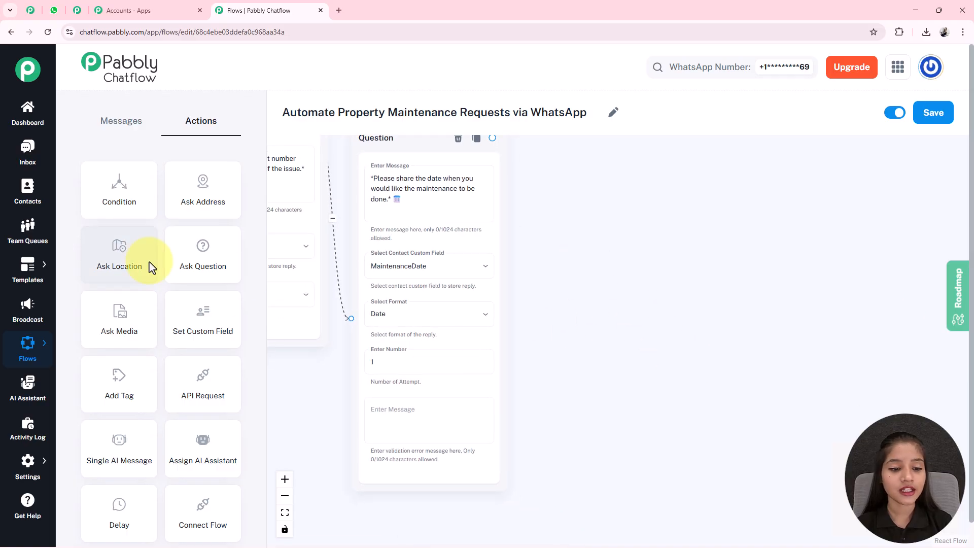
{"action": "scroll", "coordinate": [543, 263], "scroll_direction": "down", "scroll_amount": 6}
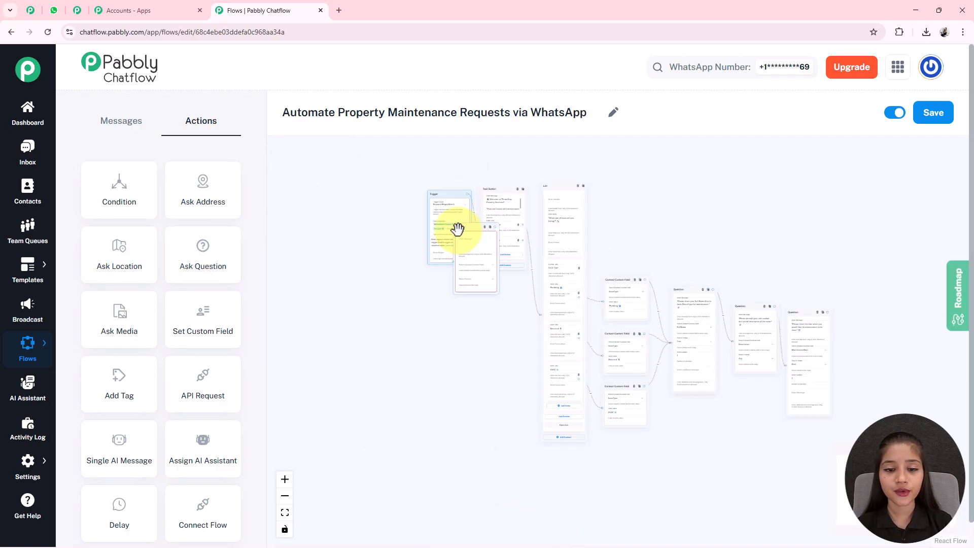
{"action": "left_click_drag", "start_coordinate": [912, 334], "coordinate": [850, 340]}
{"action": "left_click_drag", "start_coordinate": [769, 265], "coordinate": [450, 165]}
{"action": "scroll", "coordinate": [482, 213], "scroll_direction": "up", "scroll_amount": 4}
{"action": "scroll", "coordinate": [567, 241], "scroll_direction": "up", "scroll_amount": 5}
{"action": "left_click", "coordinate": [525, 233]}
{"action": "type", "text": "*Almost done! Now Please share the time you prefer for the maintenance visit.* ⏰"}
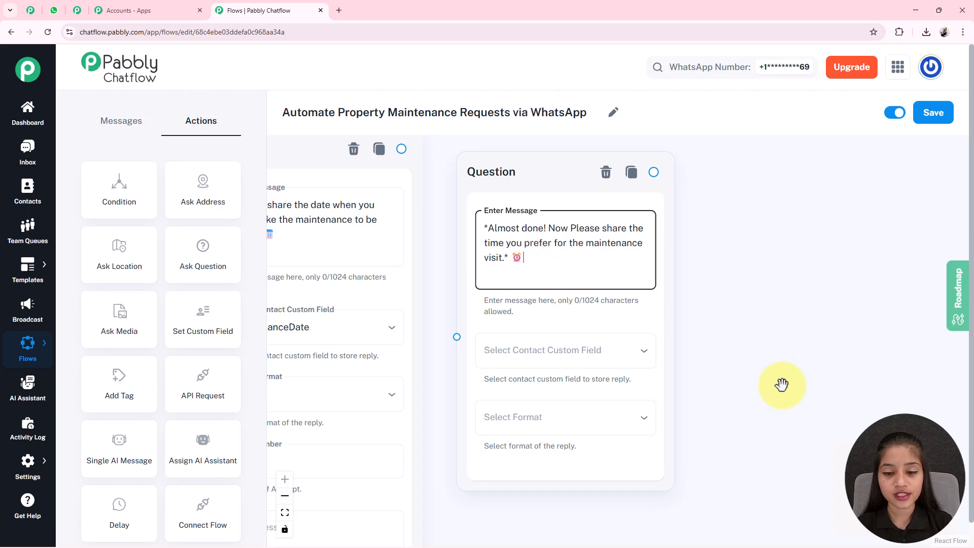
Step: Store the time question's reply in the MaintenanceTime contact custom field with the Any format, and connect the maintenance date question to it
{"action": "left_click_drag", "start_coordinate": [781, 385], "coordinate": [741, 364]}
{"action": "left_click", "coordinate": [479, 340]}
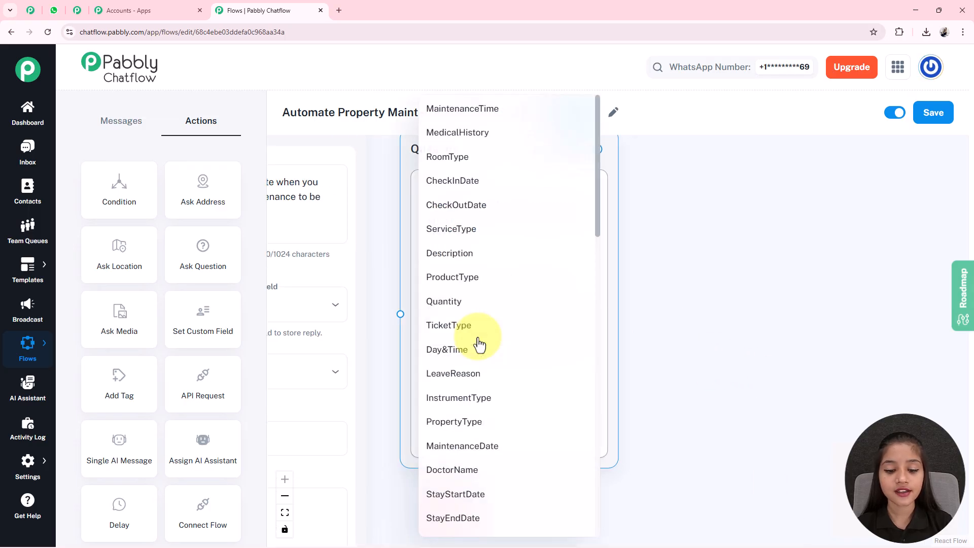
{"action": "scroll", "coordinate": [478, 341], "scroll_direction": "down", "scroll_amount": 2}
{"action": "scroll", "coordinate": [474, 307], "scroll_direction": "up", "scroll_amount": 2}
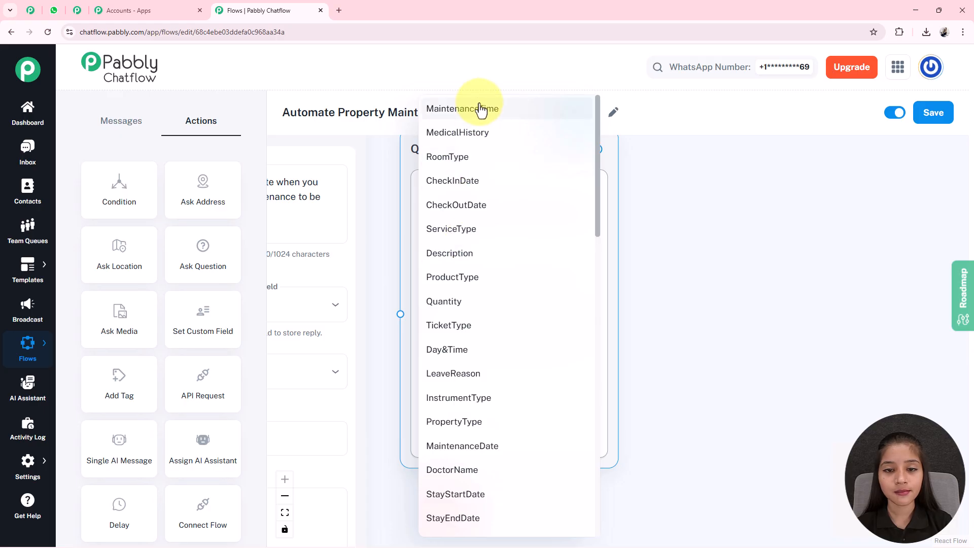
{"action": "left_click", "coordinate": [463, 107]}
{"action": "left_click", "coordinate": [495, 399]}
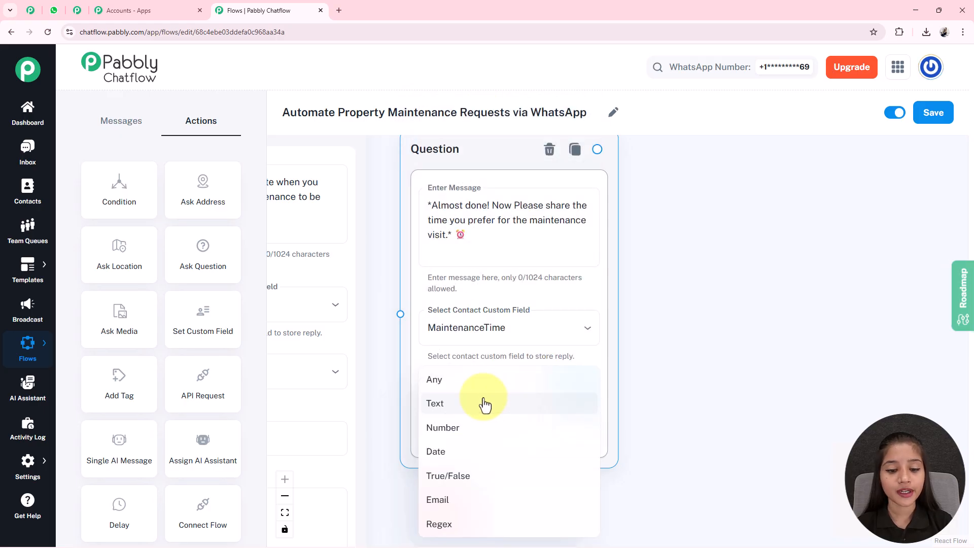
{"action": "left_click", "coordinate": [441, 378]}
{"action": "left_click_drag", "start_coordinate": [715, 335], "coordinate": [865, 407]}
{"action": "left_click_drag", "start_coordinate": [513, 235], "coordinate": [558, 386]}
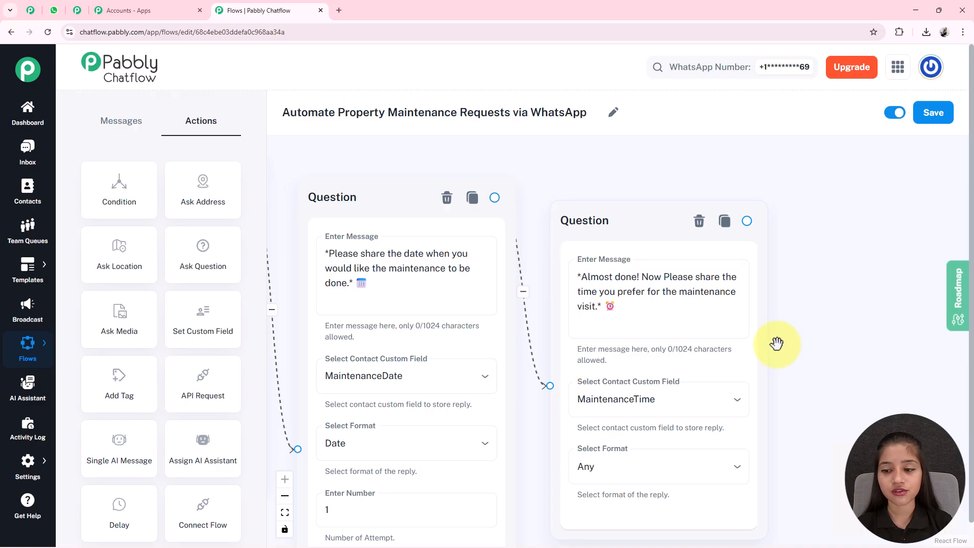
Step: Add a Text Button node after the time question with a thank-you message using $FullName, $MaintenanceDate and $MaintenanceTime, signed by PrimeStay Property Services
{"action": "scroll", "coordinate": [522, 326], "scroll_direction": "down", "scroll_amount": 10}
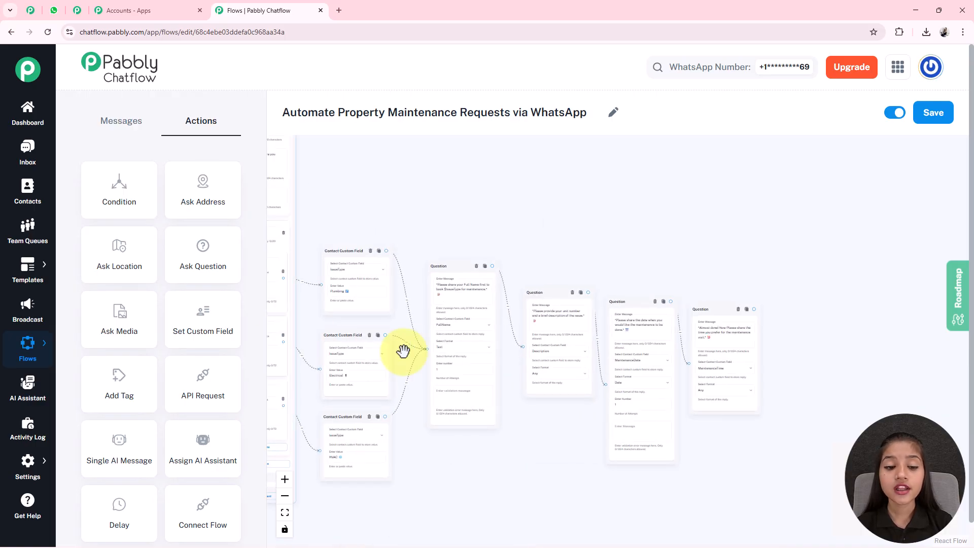
{"action": "mouse_move", "coordinate": [425, 424]}
{"action": "left_mouse_down"}
{"action": "mouse_move", "coordinate": [460, 418]}
{"action": "mouse_move", "coordinate": [438, 430]}
{"action": "left_mouse_up"}
{"action": "left_click_drag", "start_coordinate": [501, 469], "coordinate": [513, 468]}
{"action": "left_click_drag", "start_coordinate": [576, 405], "coordinate": [450, 394]}
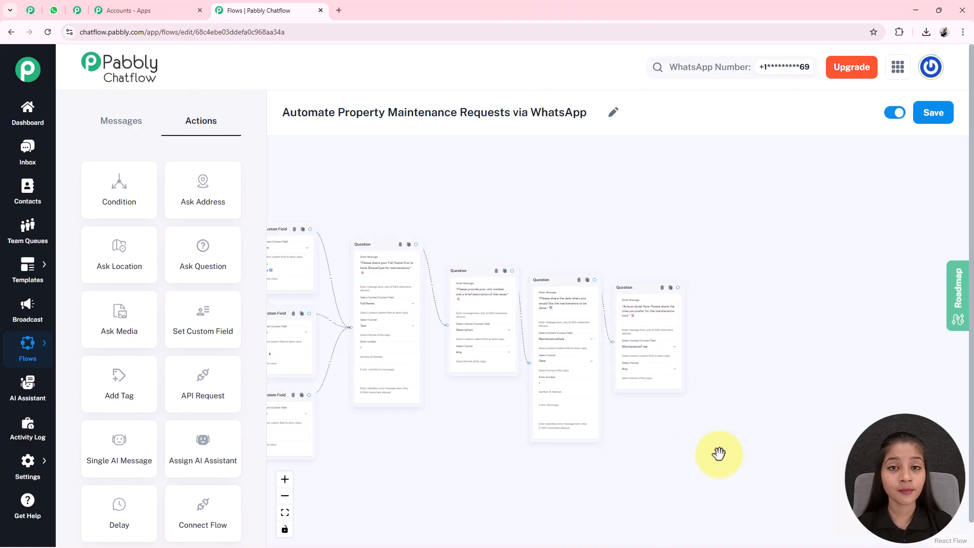
{"action": "scroll", "coordinate": [694, 450], "scroll_direction": "up", "scroll_amount": 5}
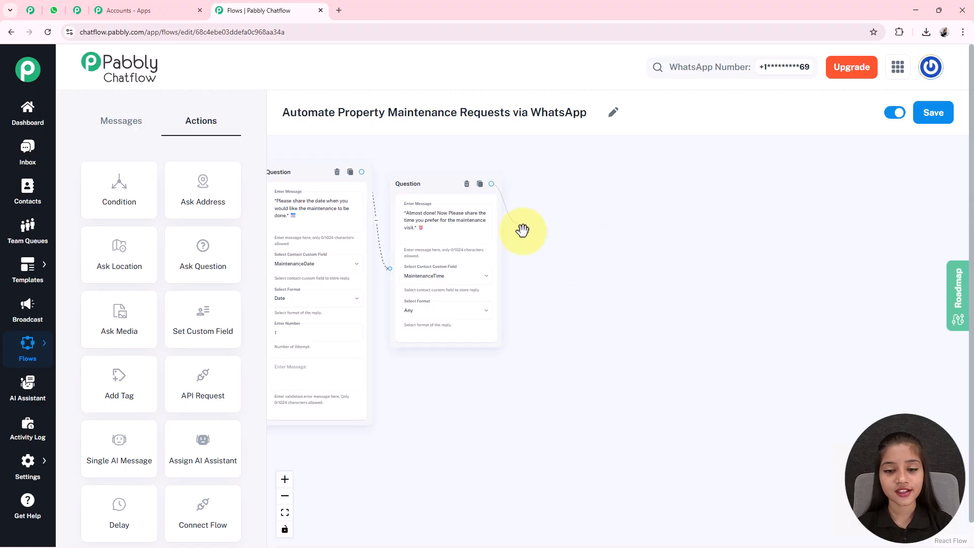
{"action": "left_click", "coordinate": [550, 267]}
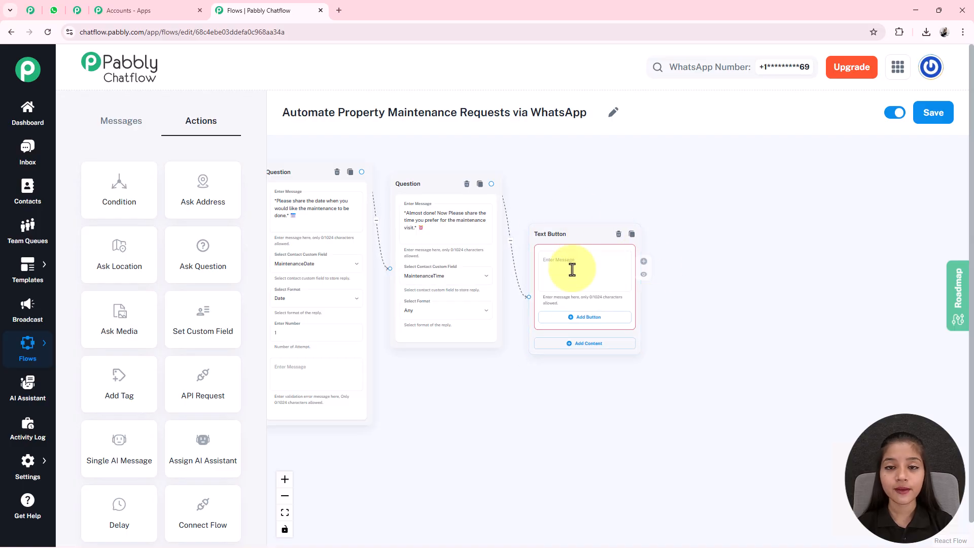
{"action": "scroll", "coordinate": [563, 278], "scroll_direction": "up", "scroll_amount": 3}
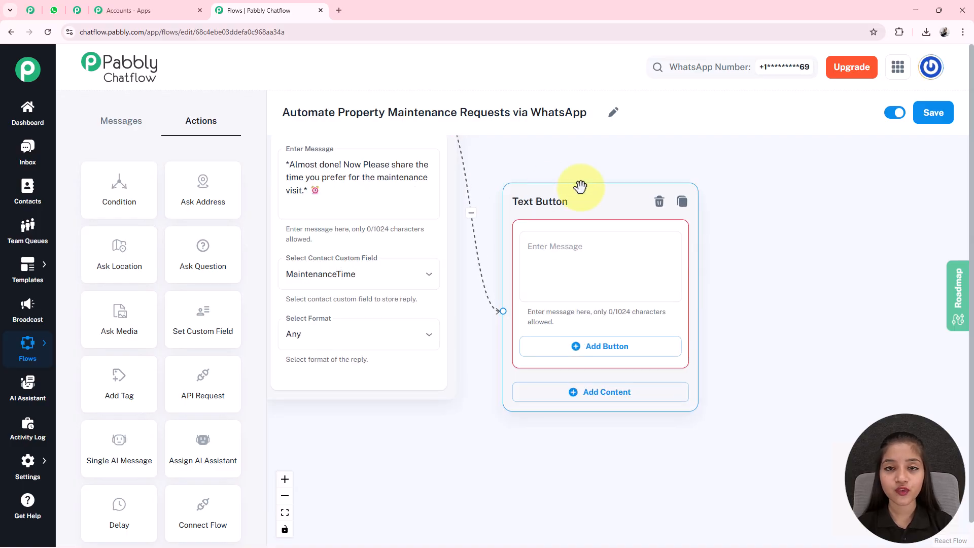
{"action": "left_click", "coordinate": [583, 267]}
{"action": "key", "text": "ctrl+v"}
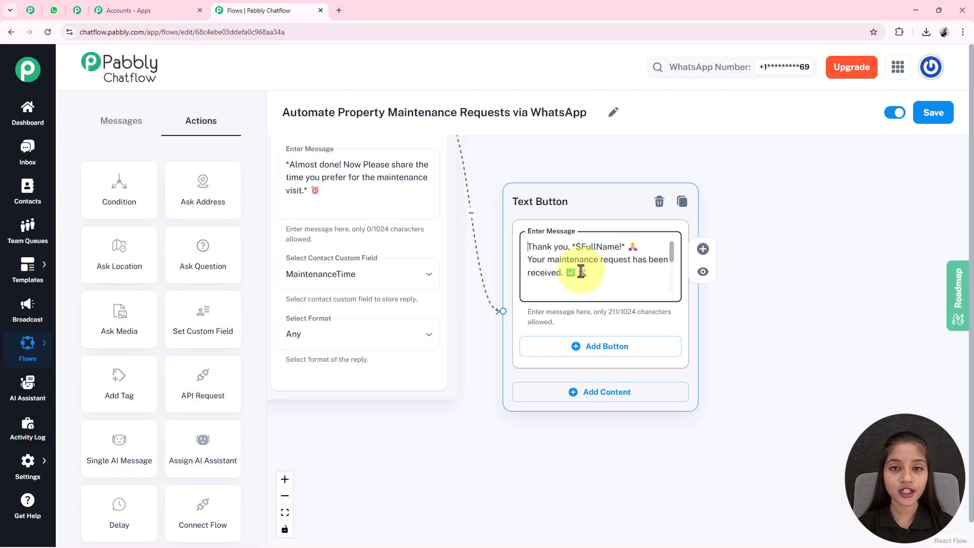
{"action": "scroll", "coordinate": [579, 271], "scroll_direction": "down", "scroll_amount": 3}
{"action": "scroll", "coordinate": [577, 271], "scroll_direction": "up", "scroll_amount": 1}
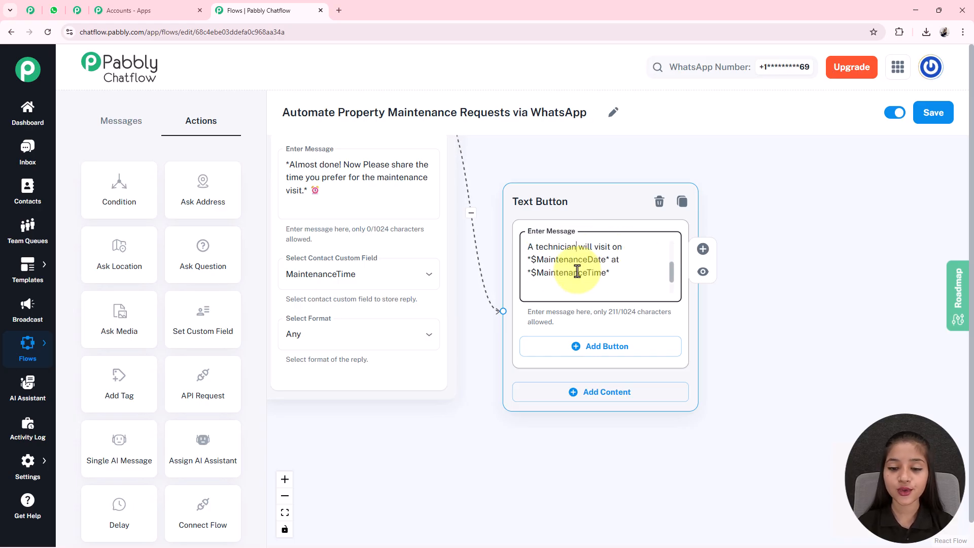
{"action": "scroll", "coordinate": [591, 261], "scroll_direction": "down", "scroll_amount": 2}
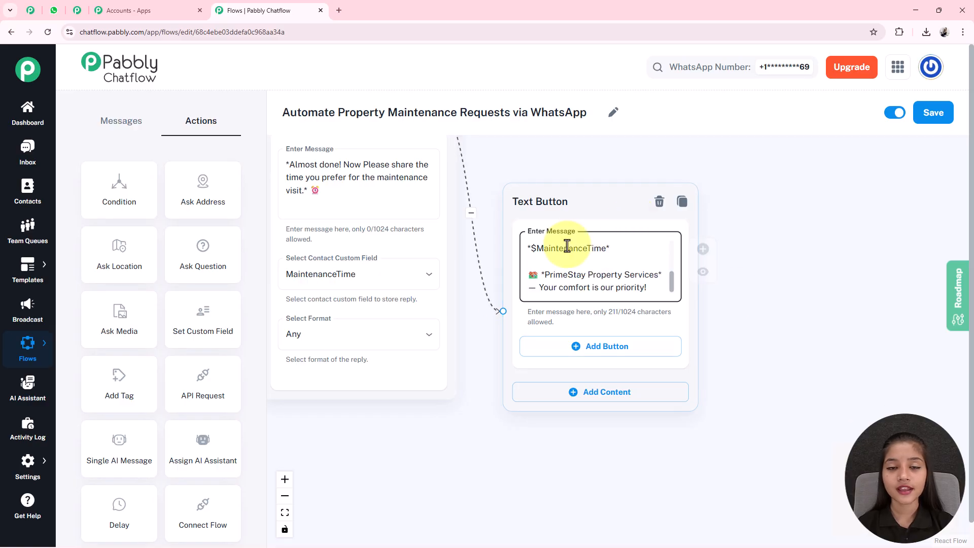
Step: Add an Ask Question node beyond the List node with the message "*Please enter your Request ID to* *track your maintenance request.* 📝"
{"action": "left_click", "coordinate": [290, 511]}
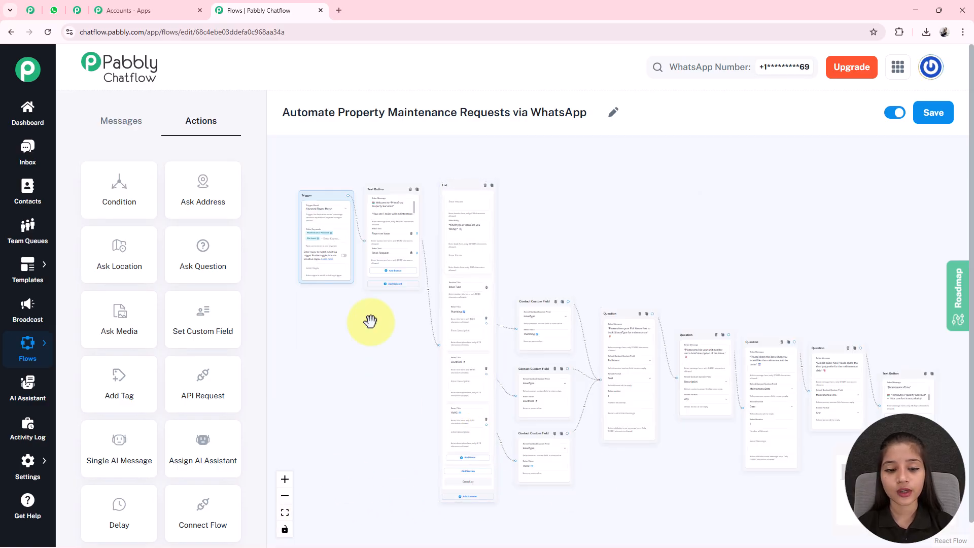
{"action": "scroll", "coordinate": [370, 321], "scroll_direction": "up", "scroll_amount": 5}
{"action": "left_click_drag", "start_coordinate": [387, 300], "coordinate": [387, 397]}
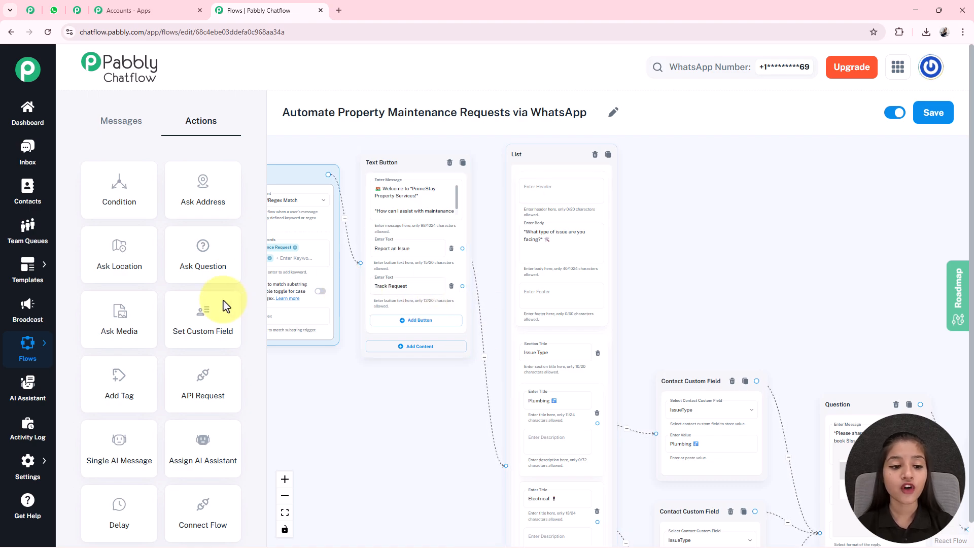
{"action": "left_click_drag", "start_coordinate": [209, 272], "coordinate": [678, 195]}
{"action": "left_click_drag", "start_coordinate": [761, 235], "coordinate": [595, 233]}
{"action": "scroll", "coordinate": [564, 222], "scroll_direction": "up", "scroll_amount": 4}
{"action": "left_click", "coordinate": [634, 220]}
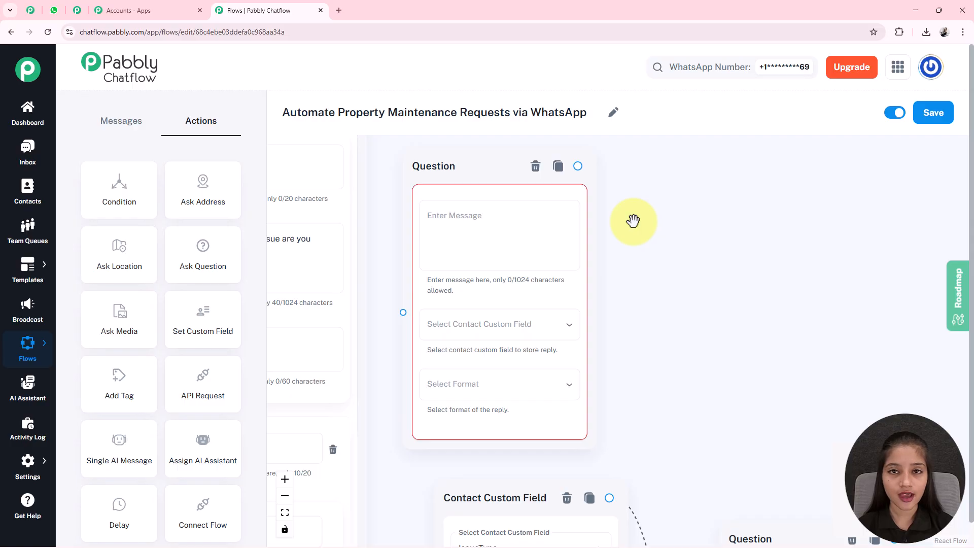
{"action": "left_click", "coordinate": [416, 198]}
{"action": "type", "text": "*Please enter your Request ID to* *track your maintenance request.* 📝"}
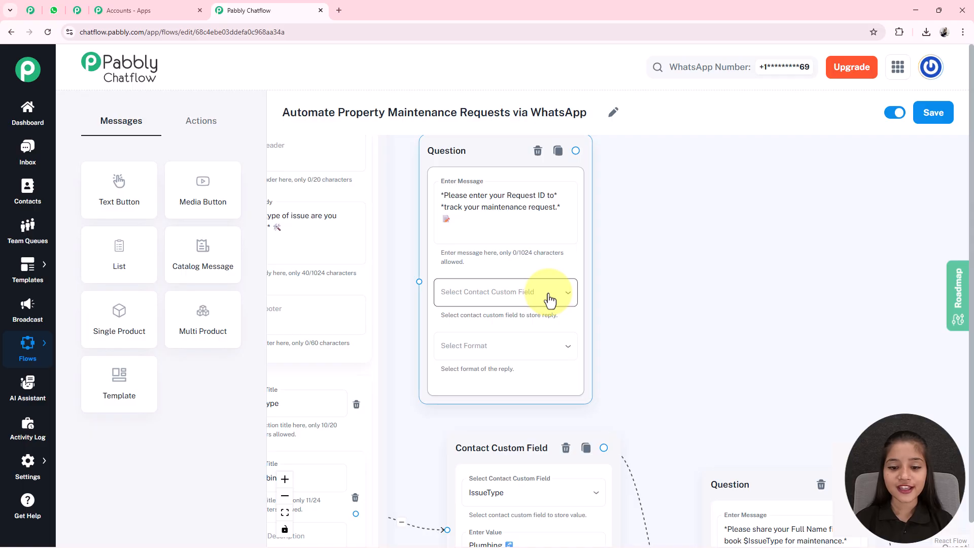
Step: Set the Request ID question to store its reply in the RequestID contact custom field with the Any format
{"action": "left_click", "coordinate": [551, 300]}
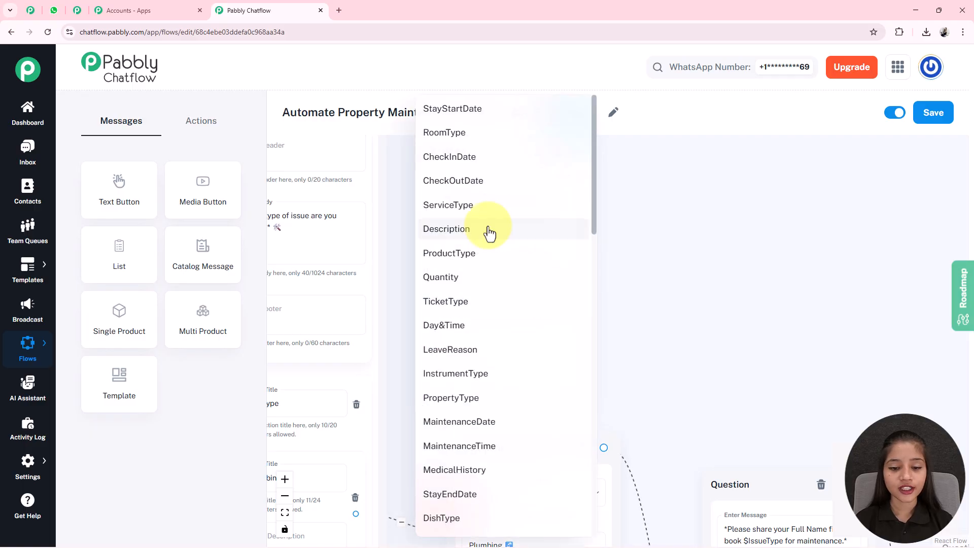
{"action": "scroll", "coordinate": [478, 244], "scroll_direction": "down", "scroll_amount": 3}
{"action": "scroll", "coordinate": [478, 243], "scroll_direction": "down", "scroll_amount": 9}
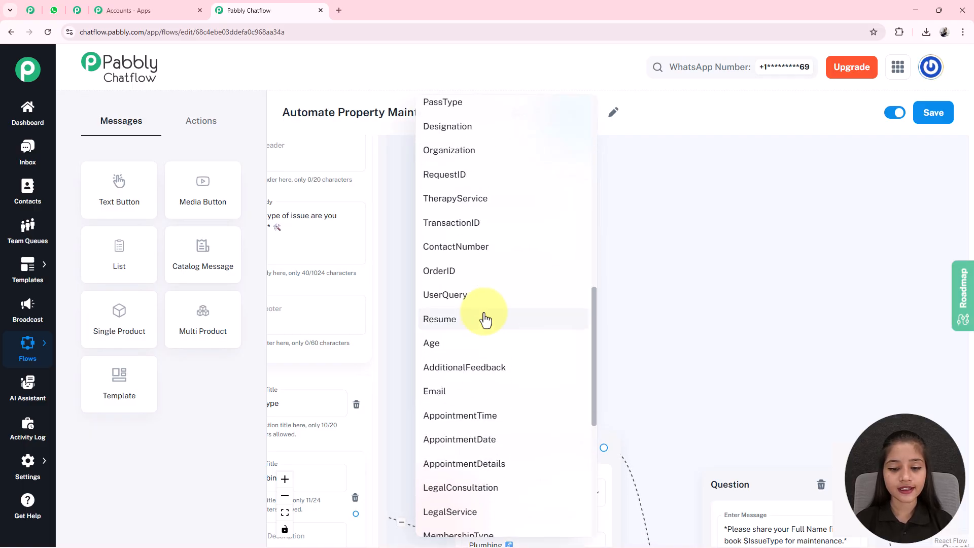
{"action": "left_click", "coordinate": [469, 175]}
{"action": "left_click", "coordinate": [483, 362]}
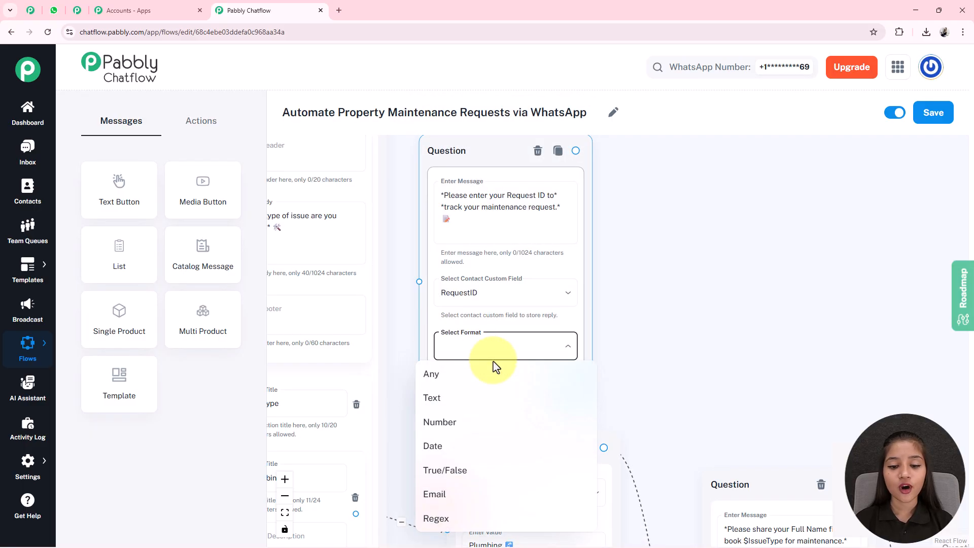
{"action": "left_click", "coordinate": [447, 381]}
Step: Connect the Track Request button of the welcome message to the Request ID Question node
{"action": "left_click_drag", "start_coordinate": [406, 294], "coordinate": [659, 335]}
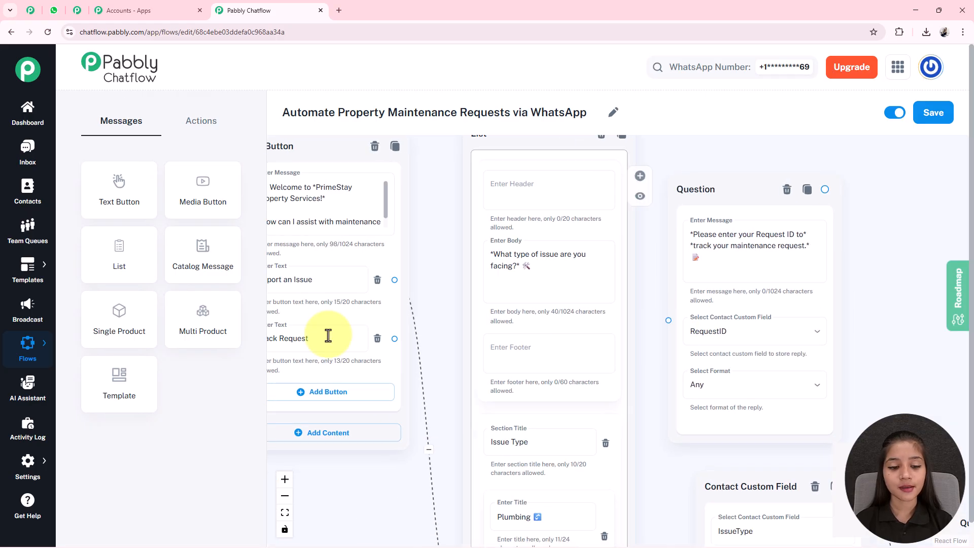
{"action": "left_click_drag", "start_coordinate": [363, 481], "coordinate": [418, 479]}
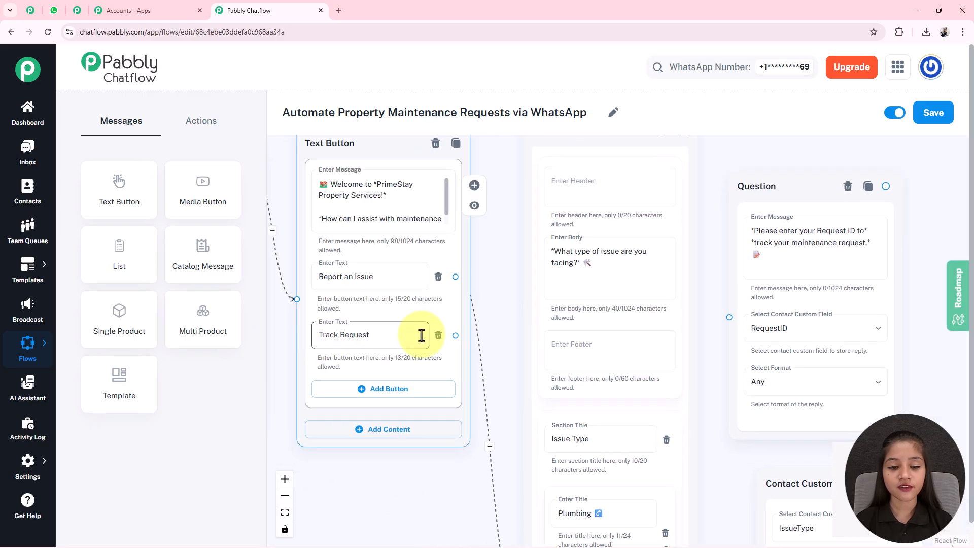
{"action": "left_click_drag", "start_coordinate": [455, 335], "coordinate": [731, 317]}
{"action": "left_click_drag", "start_coordinate": [758, 189], "coordinate": [765, 144]}
{"action": "left_click_drag", "start_coordinate": [706, 413], "coordinate": [464, 424]}
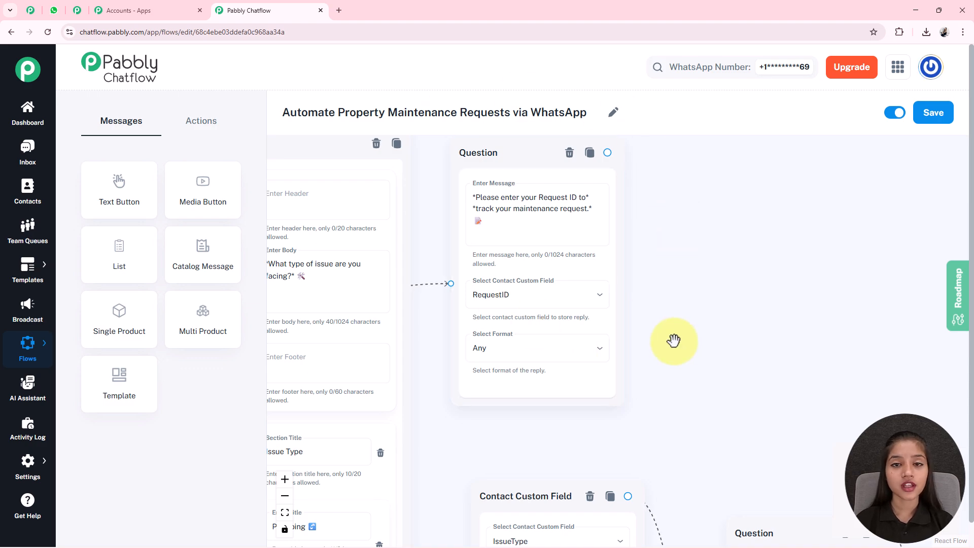
{"action": "left_click_drag", "start_coordinate": [759, 279], "coordinate": [759, 289]}
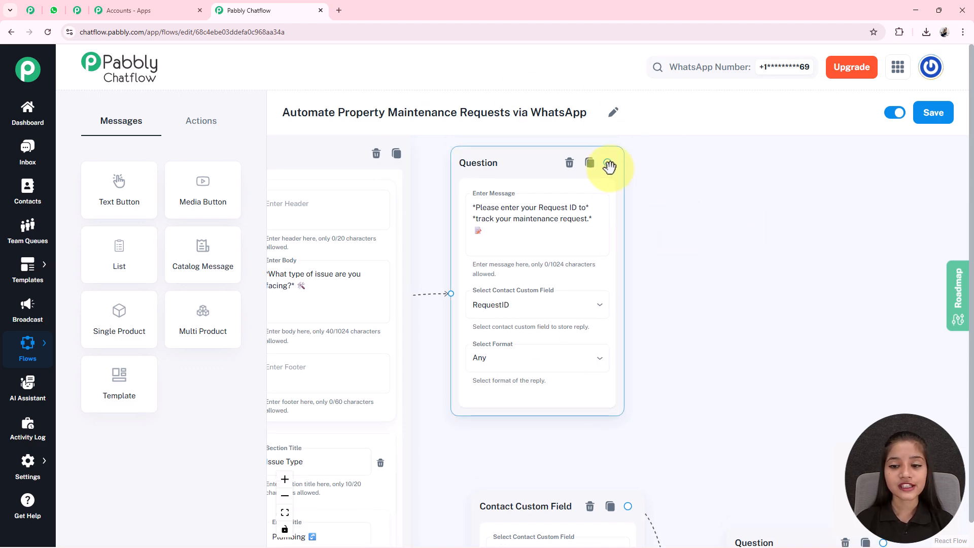
{"action": "left_click_drag", "start_coordinate": [622, 186], "coordinate": [717, 211]}
{"action": "left_click", "coordinate": [679, 293]}
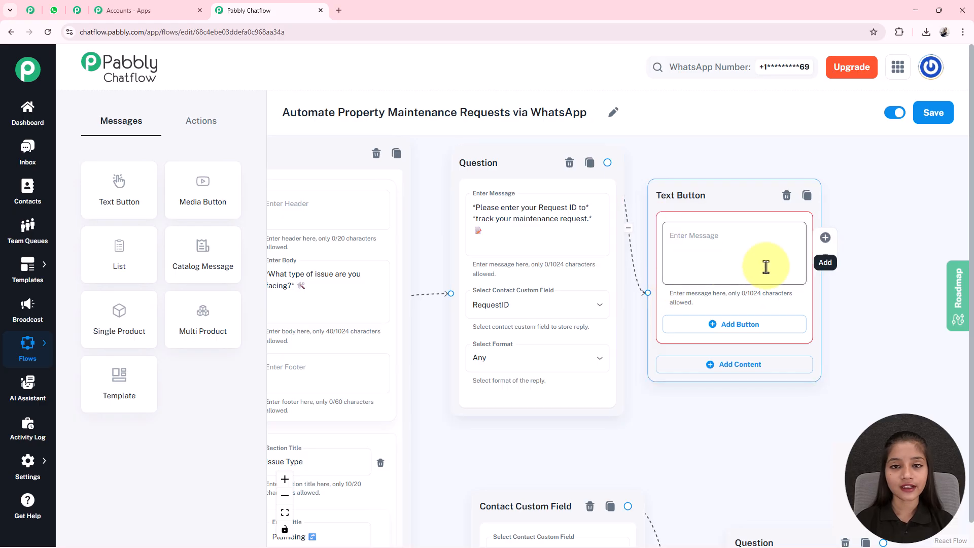
{"action": "scroll", "coordinate": [736, 265], "scroll_direction": "up", "scroll_amount": 2}
{"action": "scroll", "coordinate": [736, 265], "scroll_direction": "down", "scroll_amount": 3}
{"action": "scroll", "coordinate": [736, 264], "scroll_direction": "up", "scroll_amount": 3}
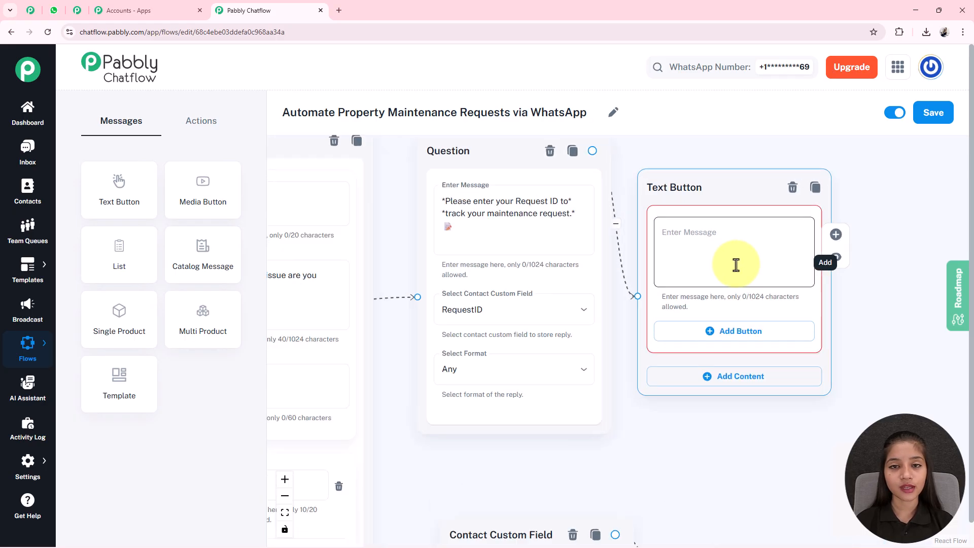
{"action": "scroll", "coordinate": [736, 265], "scroll_direction": "up", "scroll_amount": 1}
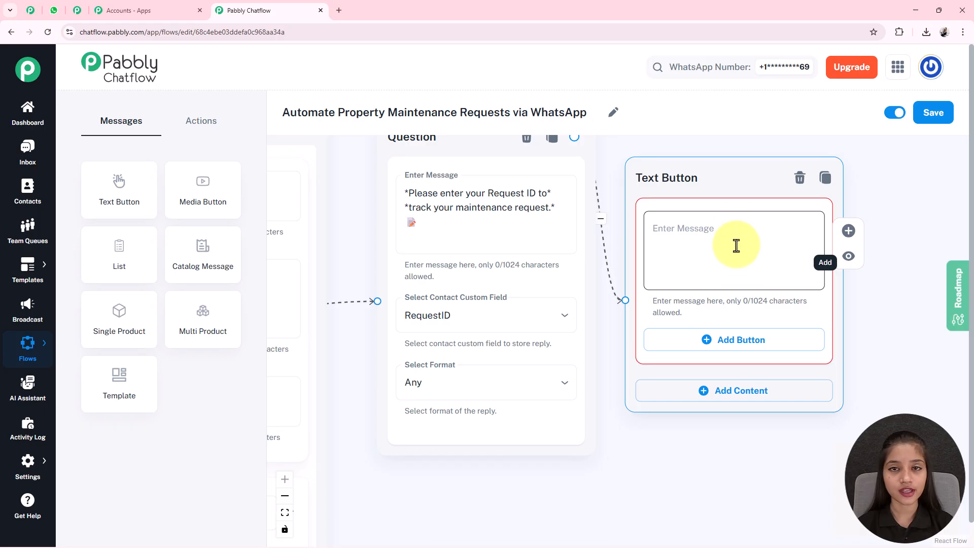
{"action": "left_click", "coordinate": [736, 252]}
{"action": "type", "text": "📝 *Please click on the link below to track your maintenance request:*  https://realtestlink.com/track"}
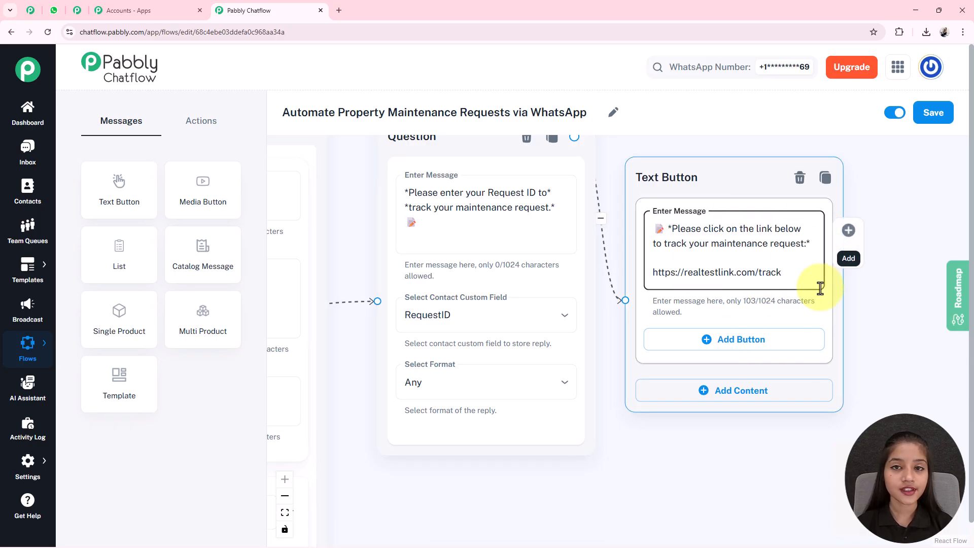
{"action": "left_click", "coordinate": [650, 273]}
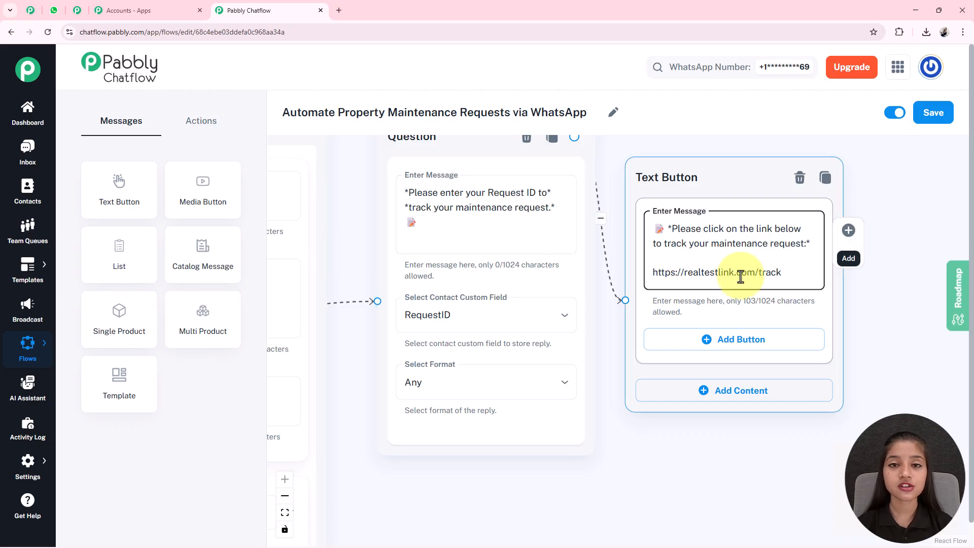
Step: Fit the whole flow in view and save it
{"action": "left_click", "coordinate": [315, 487]}
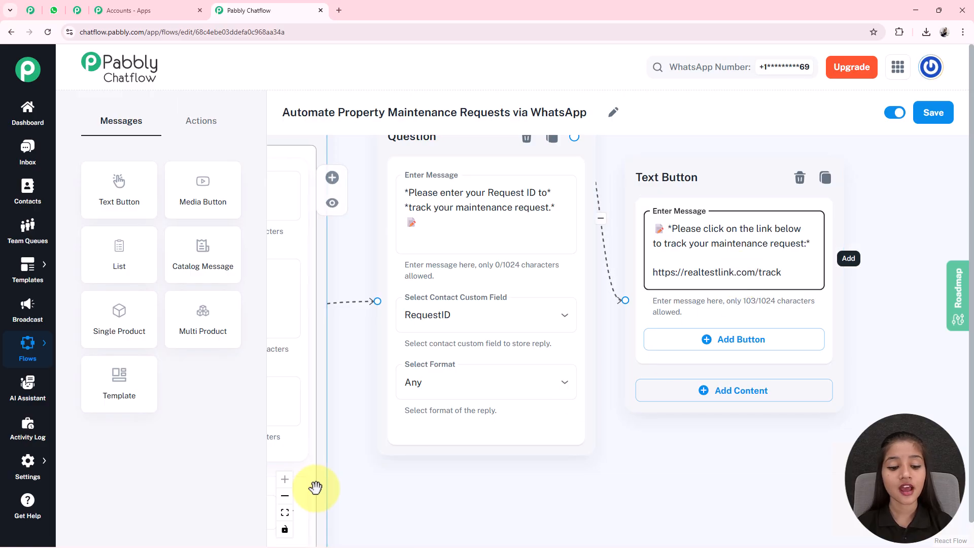
{"action": "left_click", "coordinate": [285, 513]}
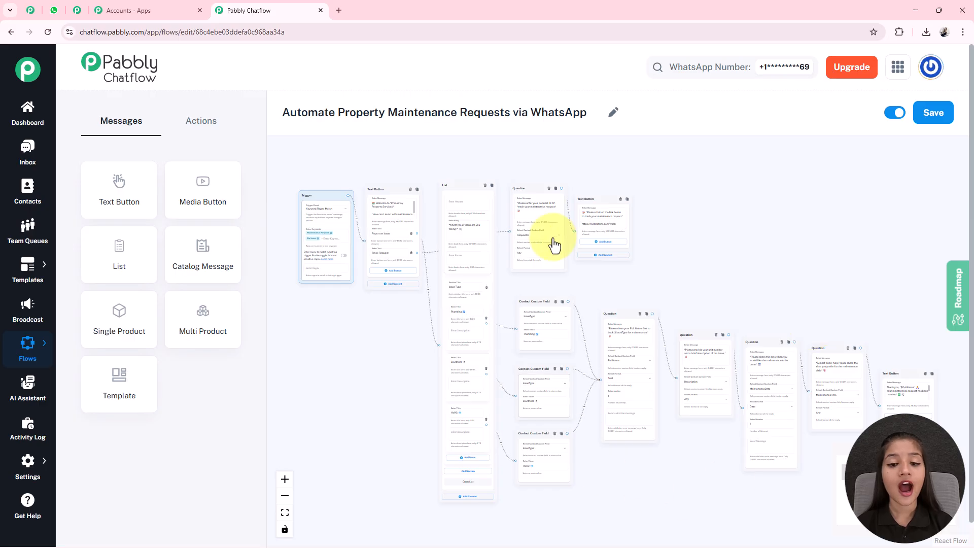
{"action": "left_click", "coordinate": [943, 121]}
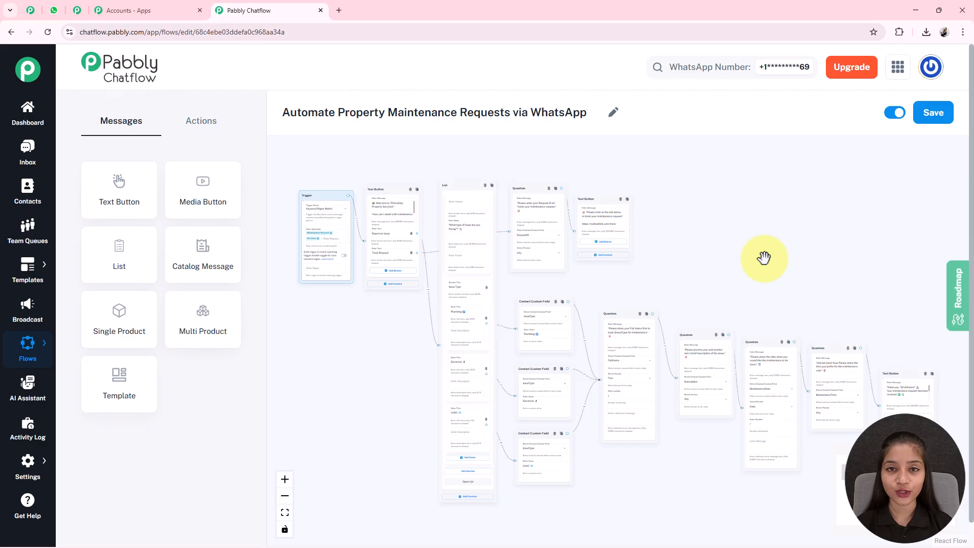
Step: Return to the flow list and copy the share link of the "Automate Property Maintenance Requests via WhatsApp" flow
{"action": "mouse_move", "coordinate": [46, 364]}
{"action": "left_click", "coordinate": [81, 341]}
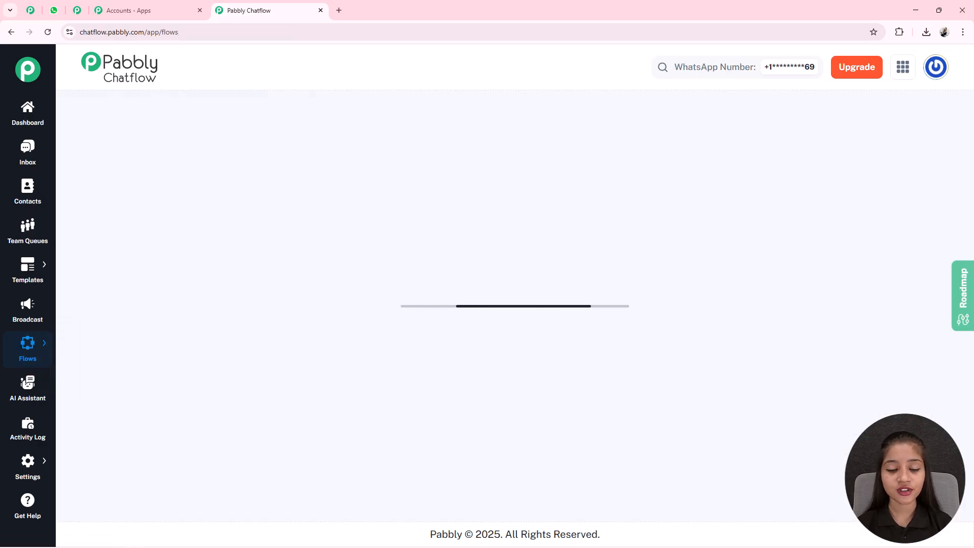
{"action": "left_click", "coordinate": [923, 474]}
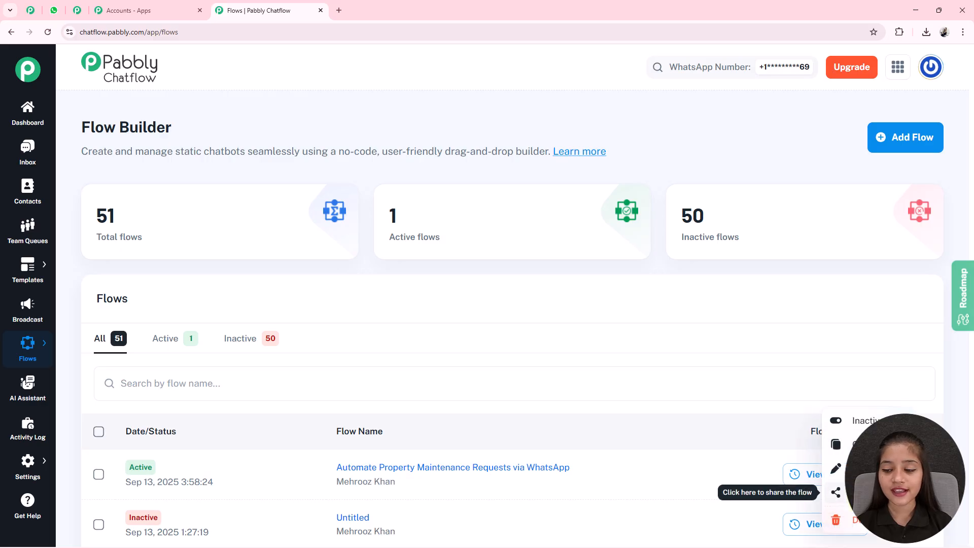
{"action": "left_click", "coordinate": [836, 492]}
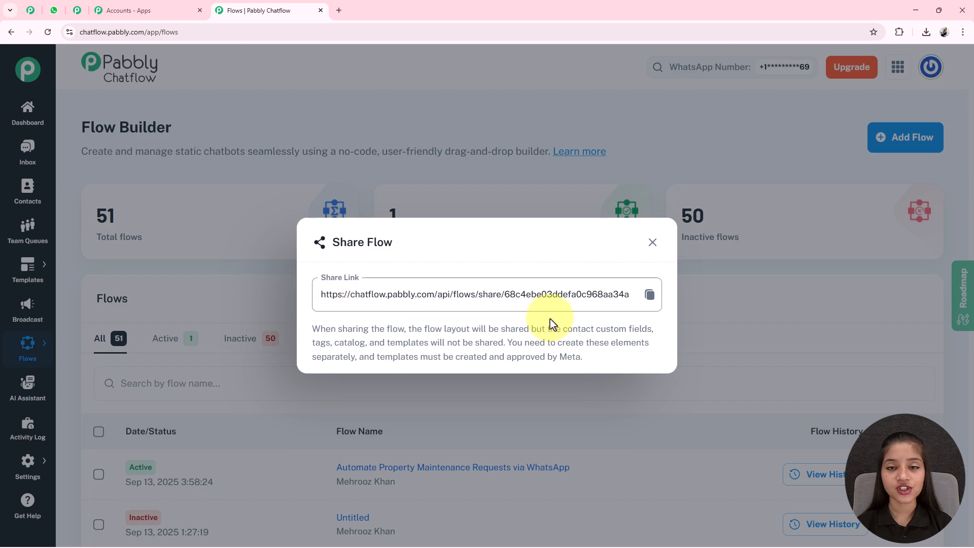
{"action": "left_click", "coordinate": [650, 295]}
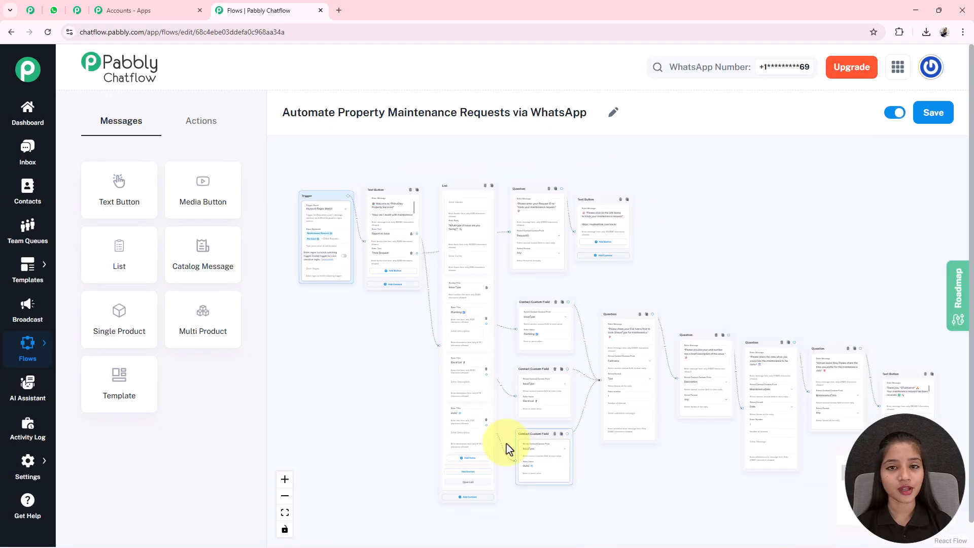
Step: Switch to WhatsApp, review the Property Maintenance Service chat from the issue report to request tracking, and return to the flow in Pabbly Chatflow
{"action": "left_click", "coordinate": [59, 9]}
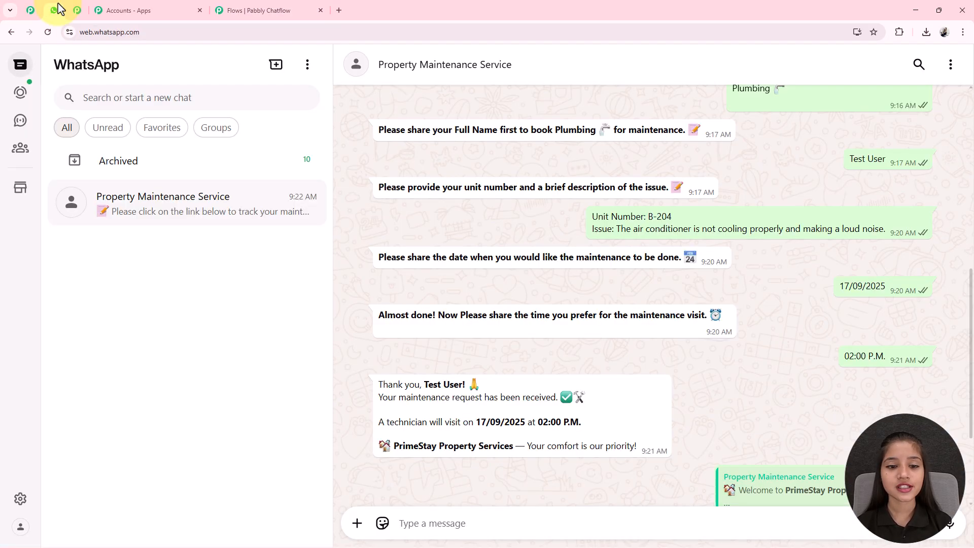
{"action": "scroll", "coordinate": [687, 404], "scroll_direction": "down", "scroll_amount": 1}
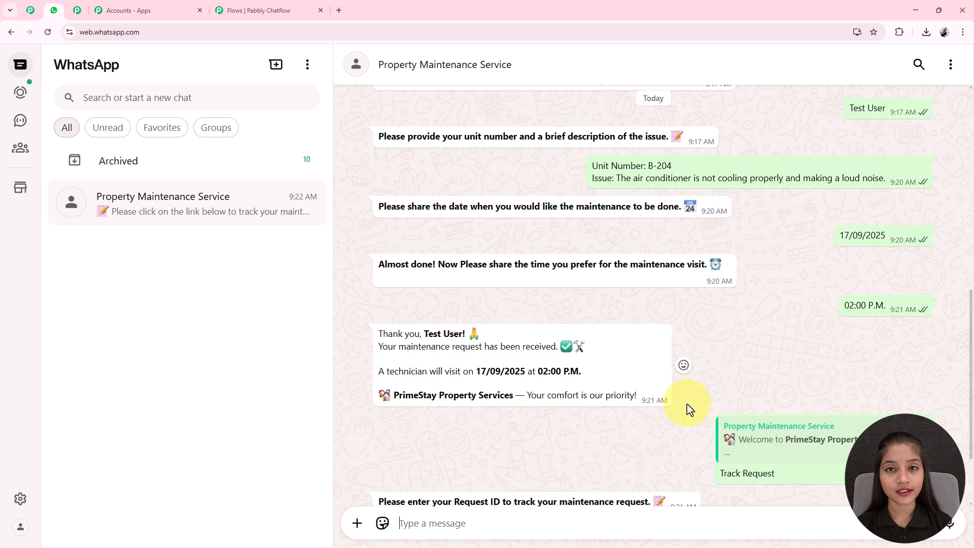
{"action": "scroll", "coordinate": [689, 409], "scroll_direction": "up", "scroll_amount": 5}
{"action": "scroll", "coordinate": [689, 409], "scroll_direction": "down", "scroll_amount": 4}
{"action": "scroll", "coordinate": [689, 409], "scroll_direction": "down", "scroll_amount": 1}
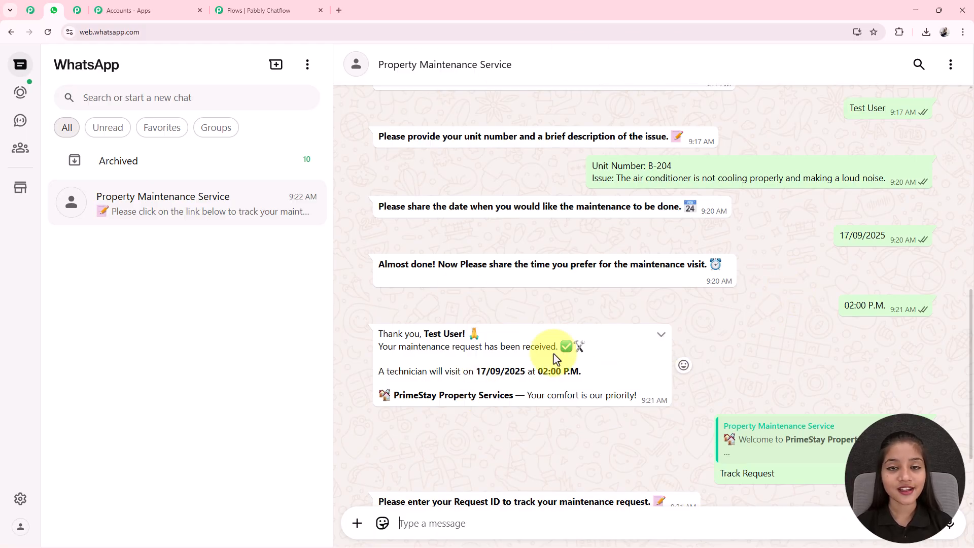
{"action": "scroll", "coordinate": [794, 341], "scroll_direction": "down", "scroll_amount": 2}
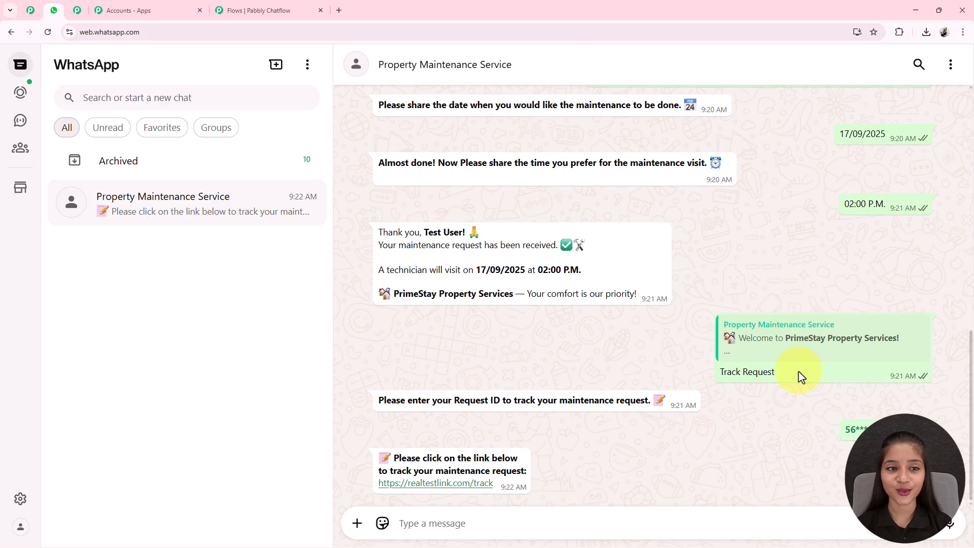
{"action": "left_click", "coordinate": [246, 12]}
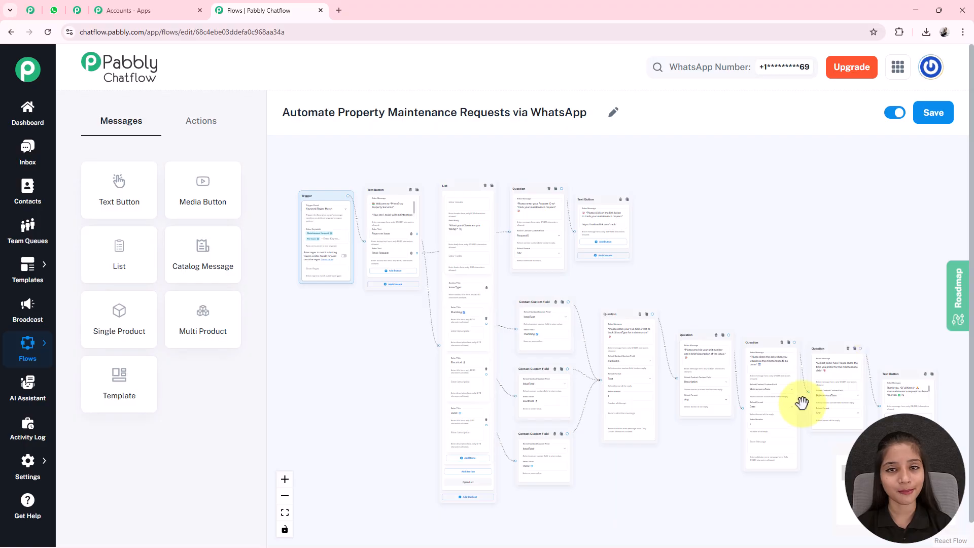